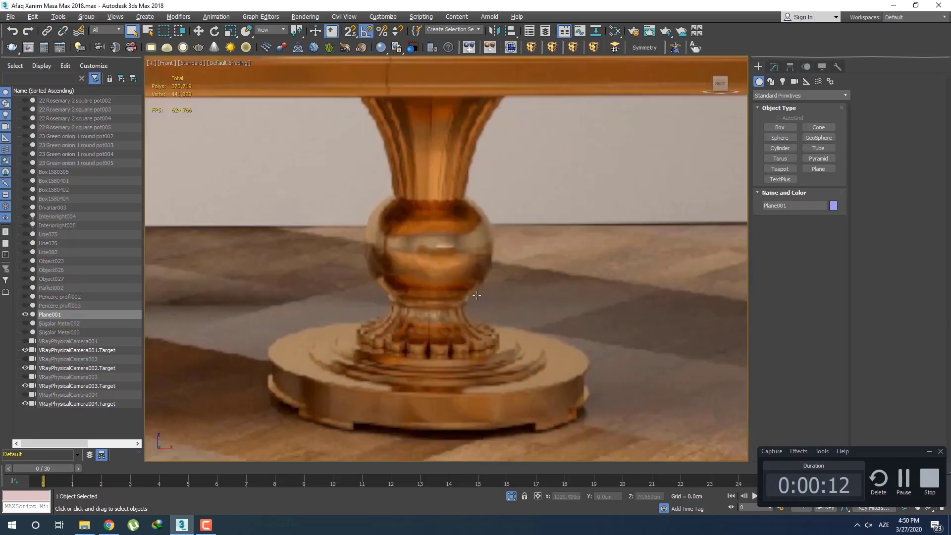
Draw a Line spline with Corner drag type, tracing the notched lower rim at the left edge of the pedestal base
middle_drag(477, 295, 477, 303)
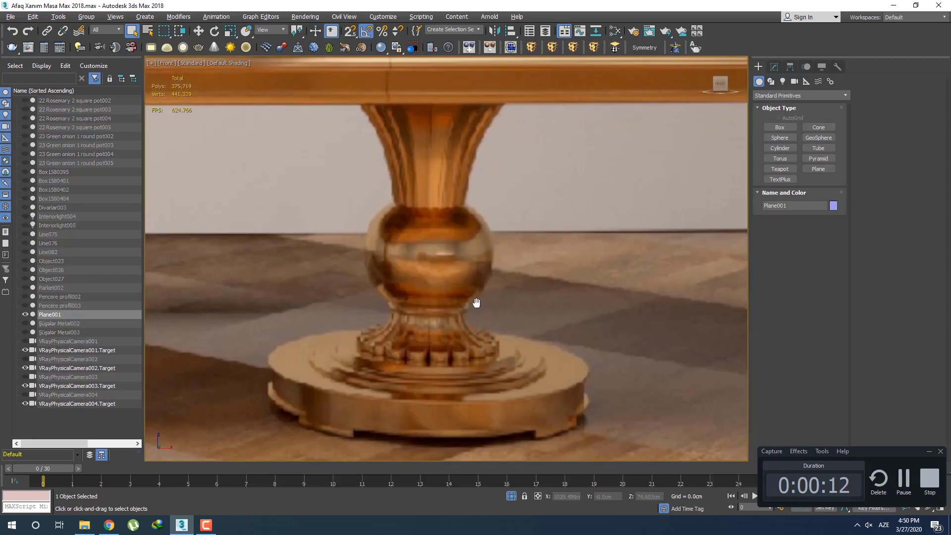
click(770, 82)
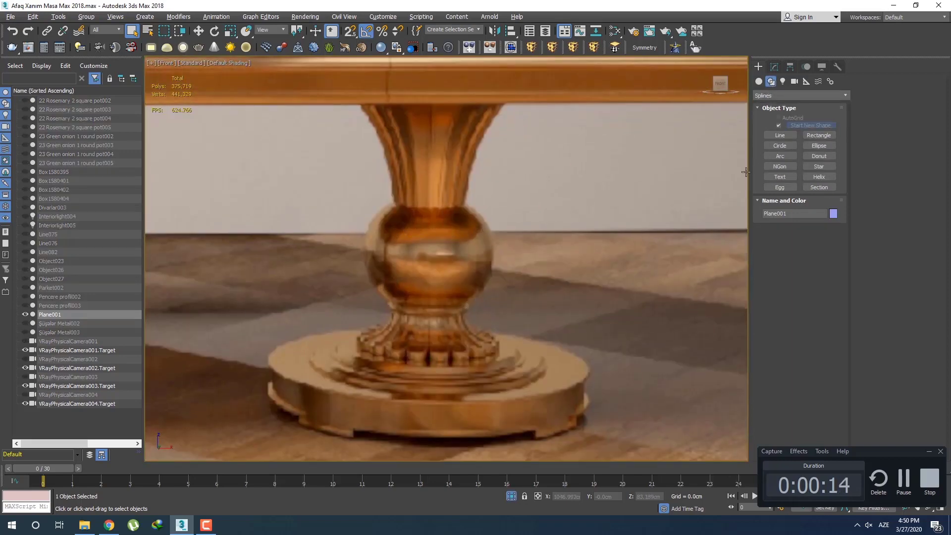
click(780, 135)
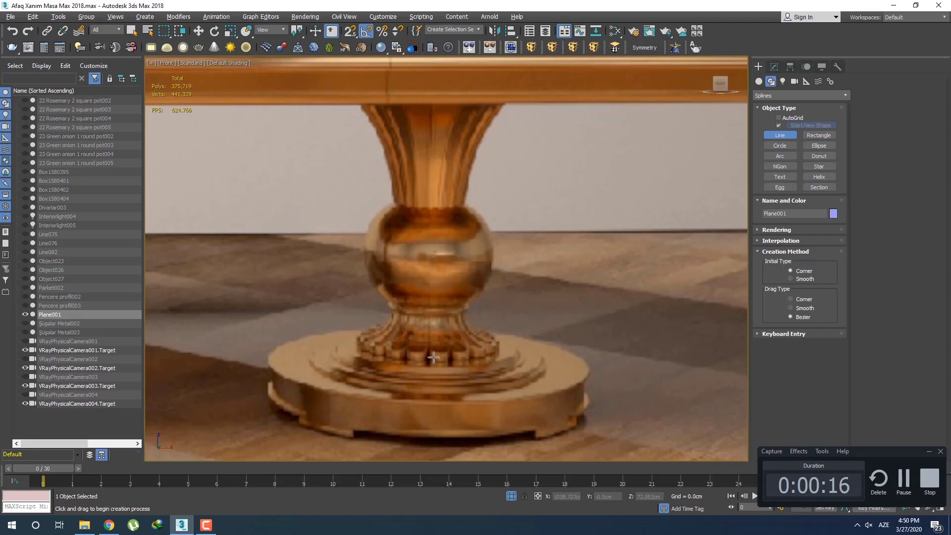
scroll(402, 369, up, 2)
middle_drag(402, 369, 435, 282)
middle_drag(279, 331, 339, 329)
scroll(308, 329, up, 4)
scroll(316, 327, down, 6)
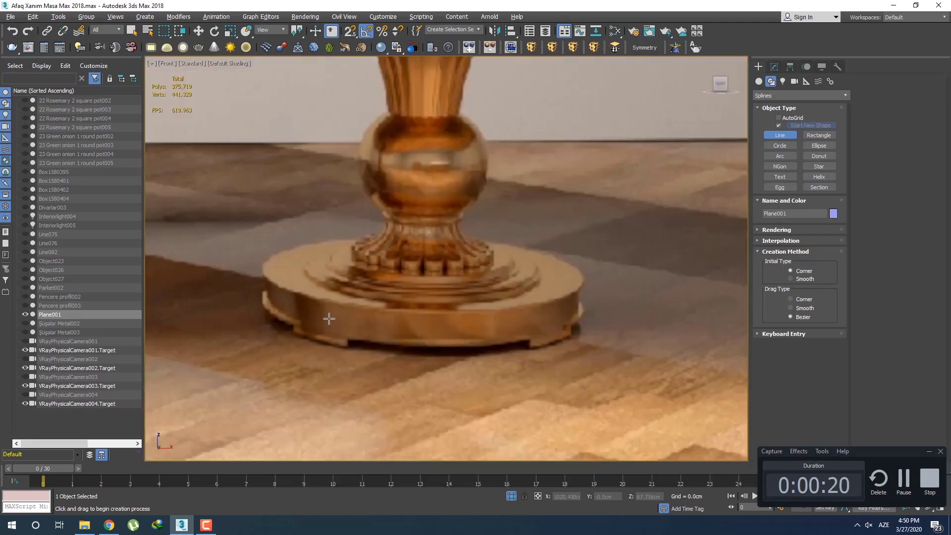
scroll(329, 319, up, 4)
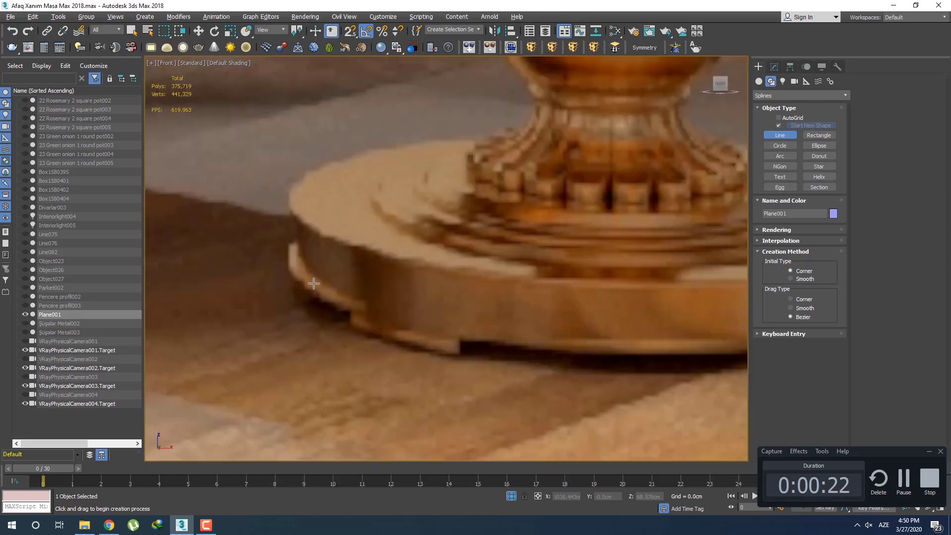
scroll(545, 337, down, 3)
scroll(312, 302, up, 5)
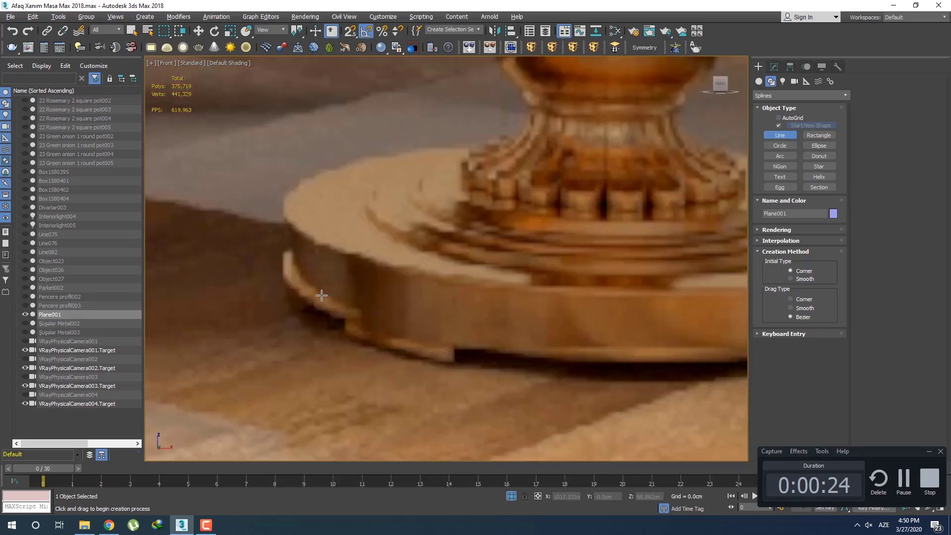
scroll(303, 298, down, 1)
scroll(304, 299, up, 5)
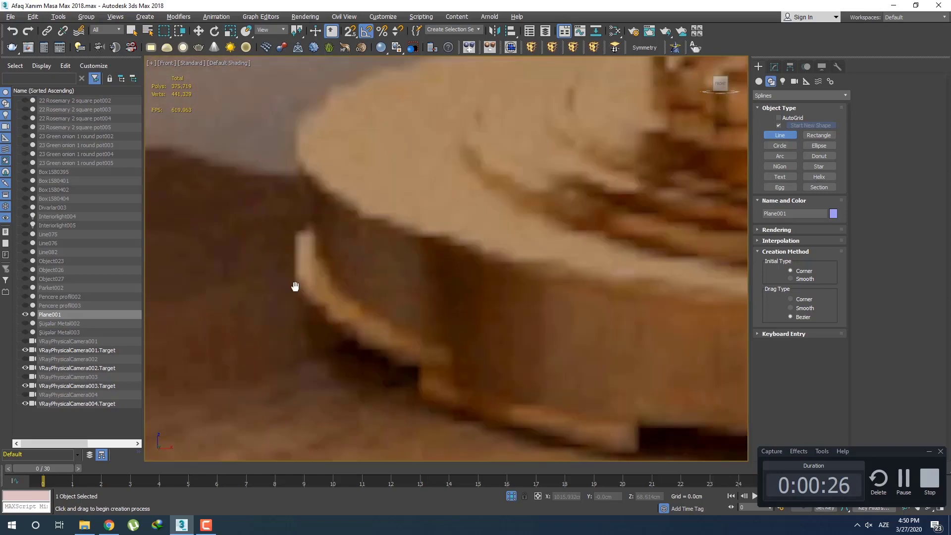
click(304, 304)
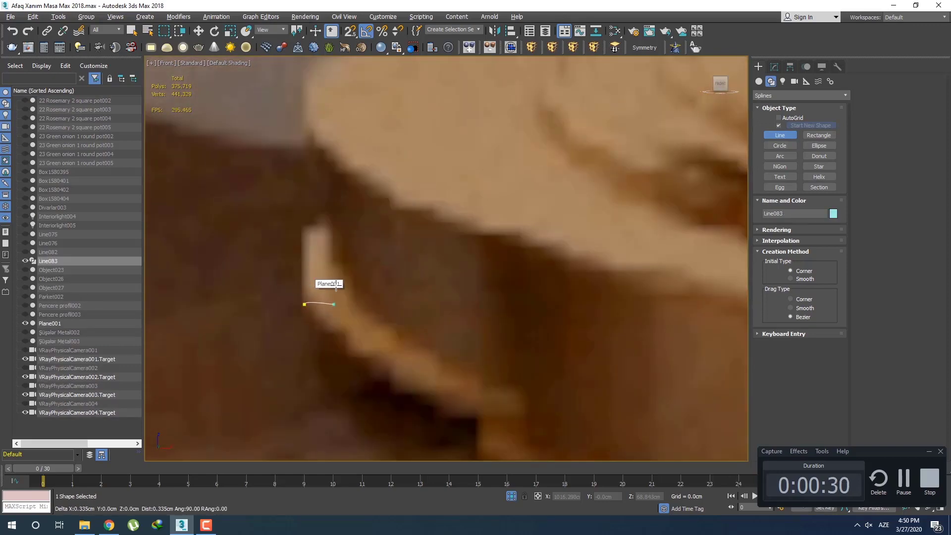
right_click(311, 281)
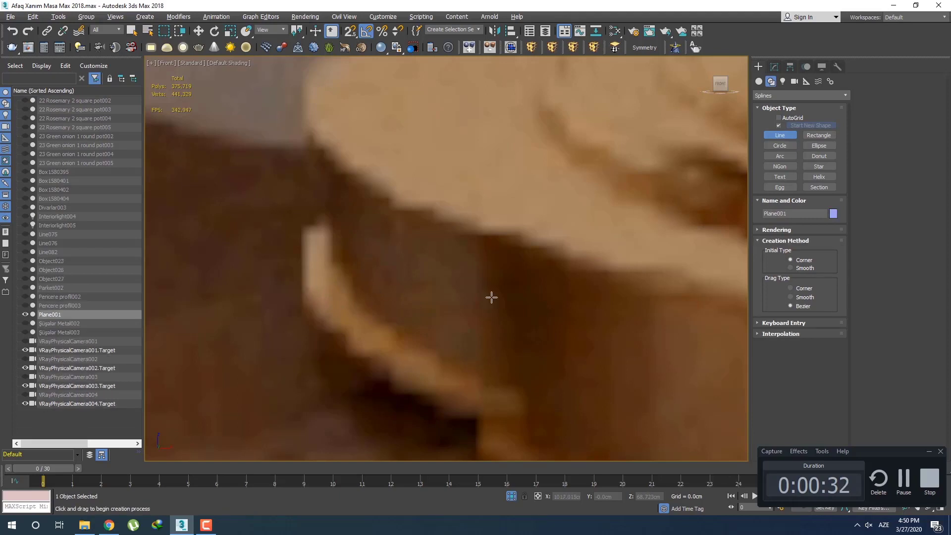
click(304, 308)
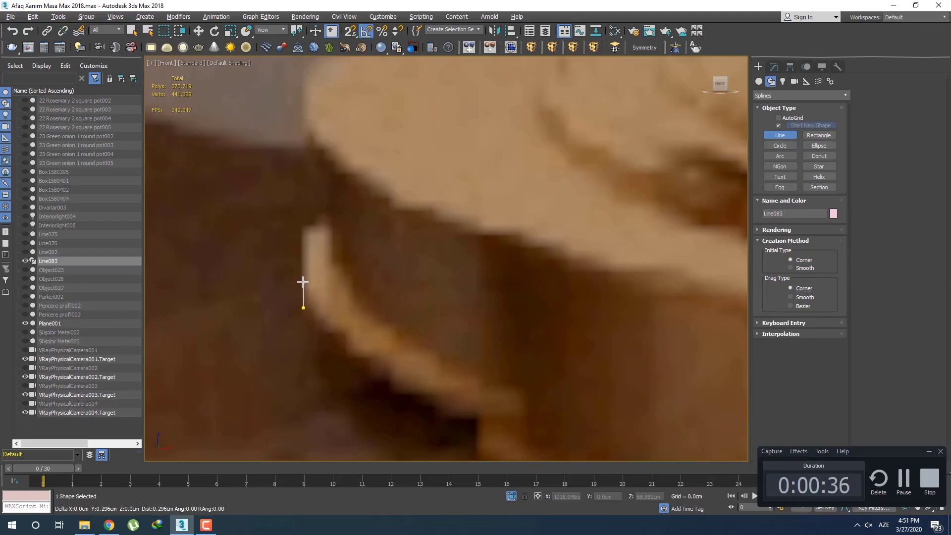
click(303, 282)
click(342, 282)
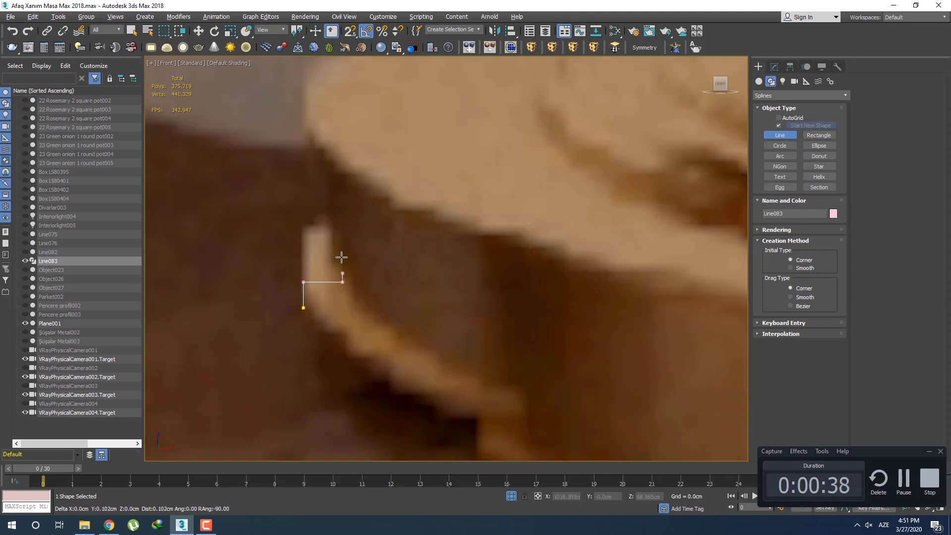
click(336, 172)
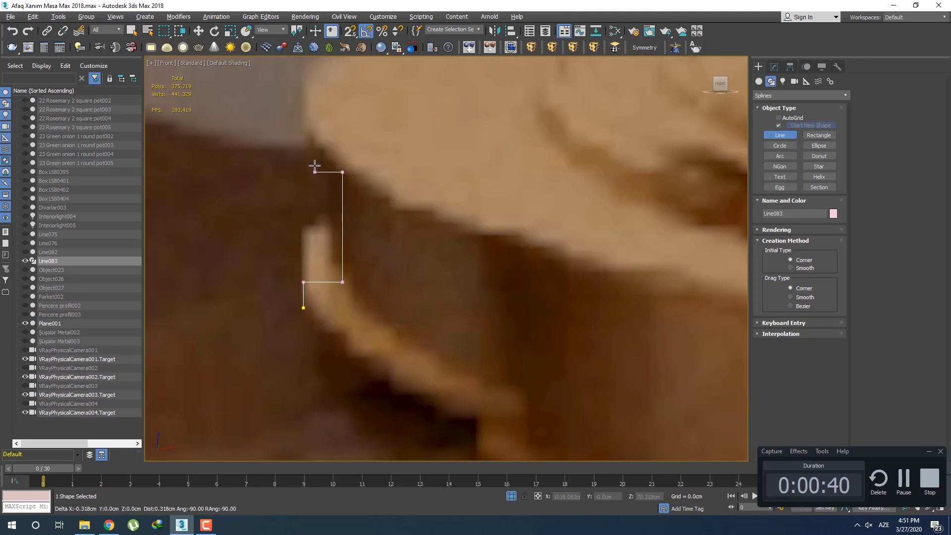
click(312, 165)
Continue the profile over the small bevel at the base's upper rim and along its flat top to the first raised ring
middle_drag(313, 126, 289, 240)
scroll(290, 241, down, 3)
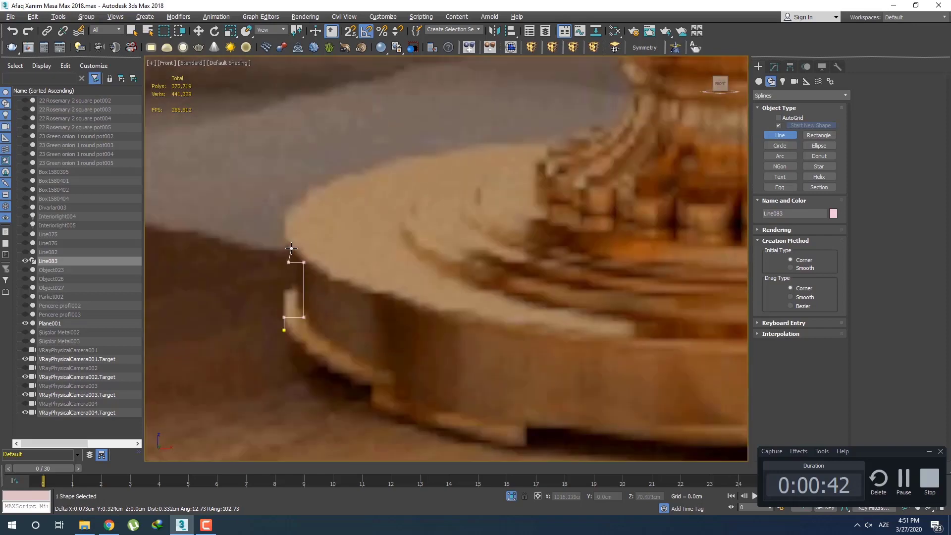
scroll(291, 247, down, 5)
scroll(291, 248, up, 8)
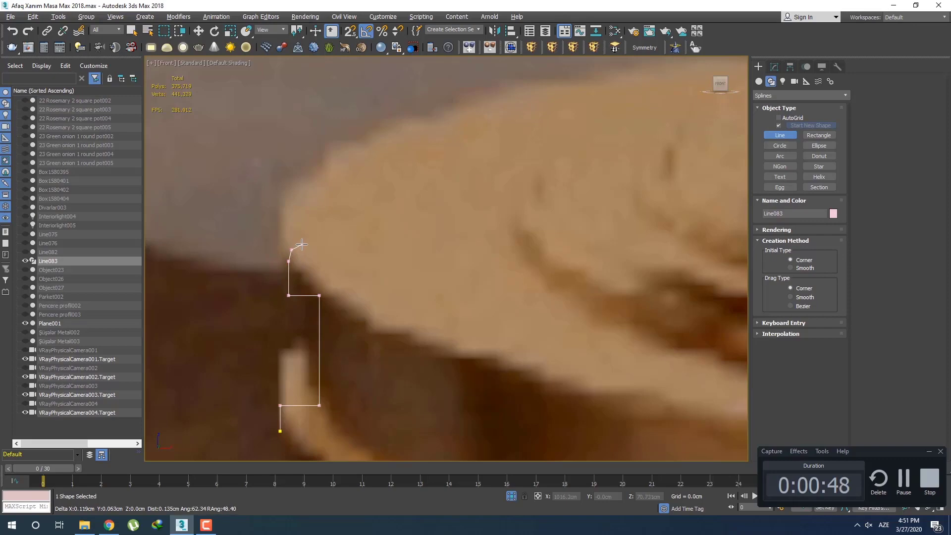
click(301, 244)
click(517, 250)
middle_drag(565, 266, 346, 287)
scroll(347, 289, down, 6)
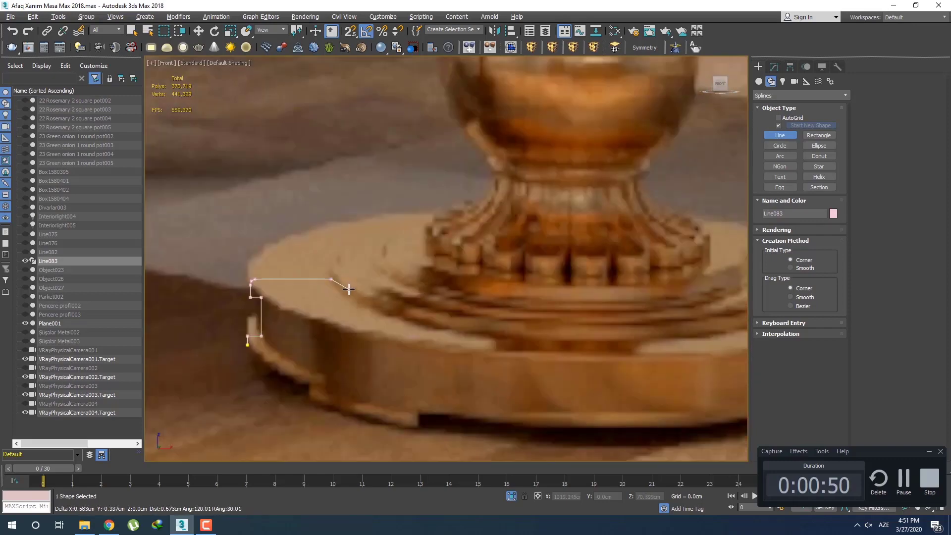
Trace the raised rings of the base as right-angled steps up to the foot of the fluted collar
scroll(347, 291, up, 4)
scroll(341, 284, up, 3)
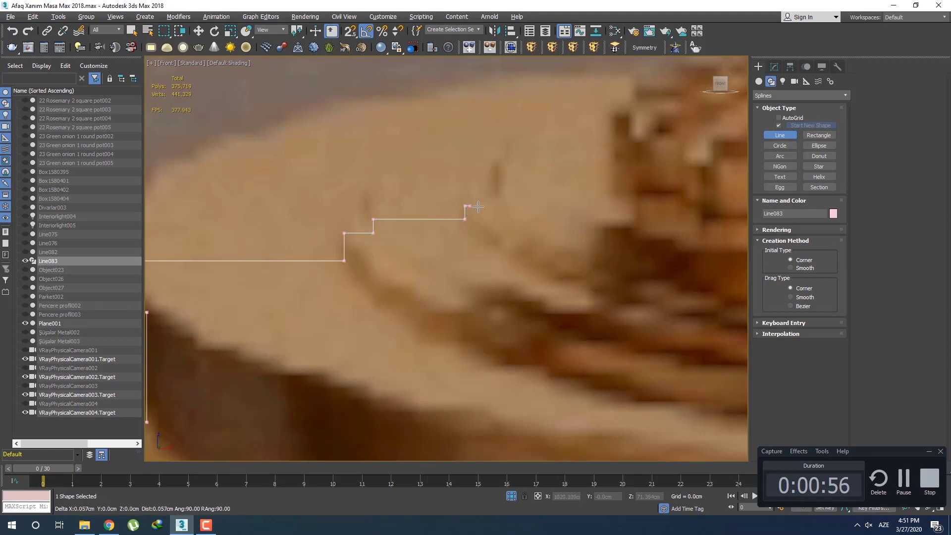
scroll(404, 213, down, 5)
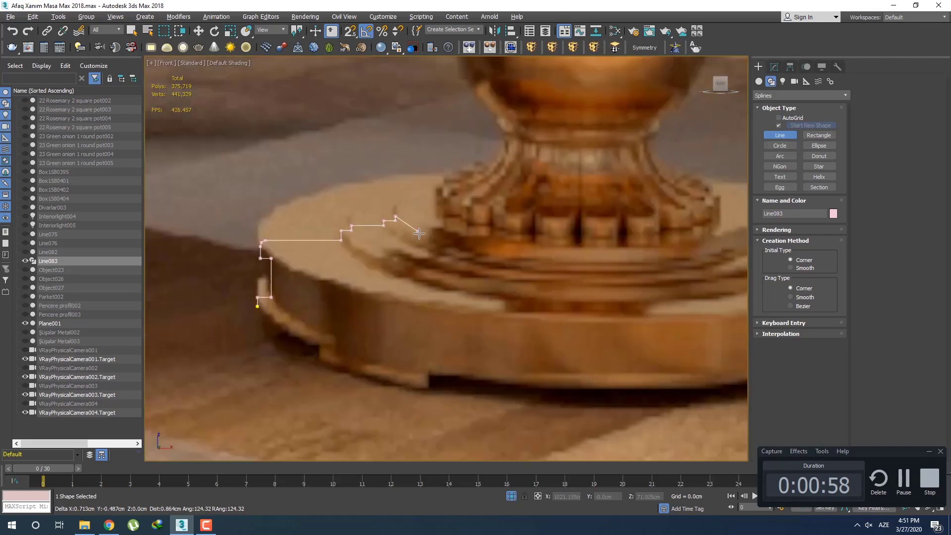
middle_drag(548, 214, 426, 224)
scroll(417, 225, down, 5)
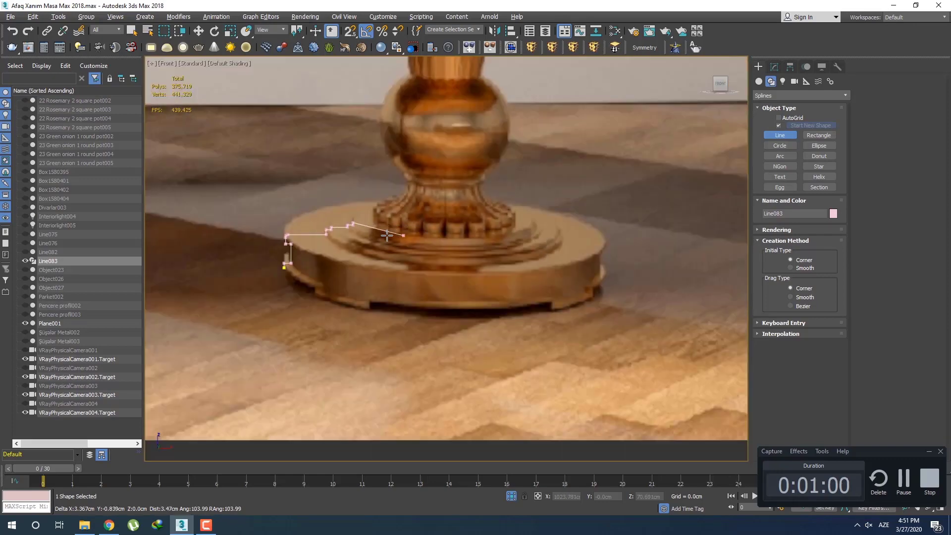
scroll(376, 221, up, 6)
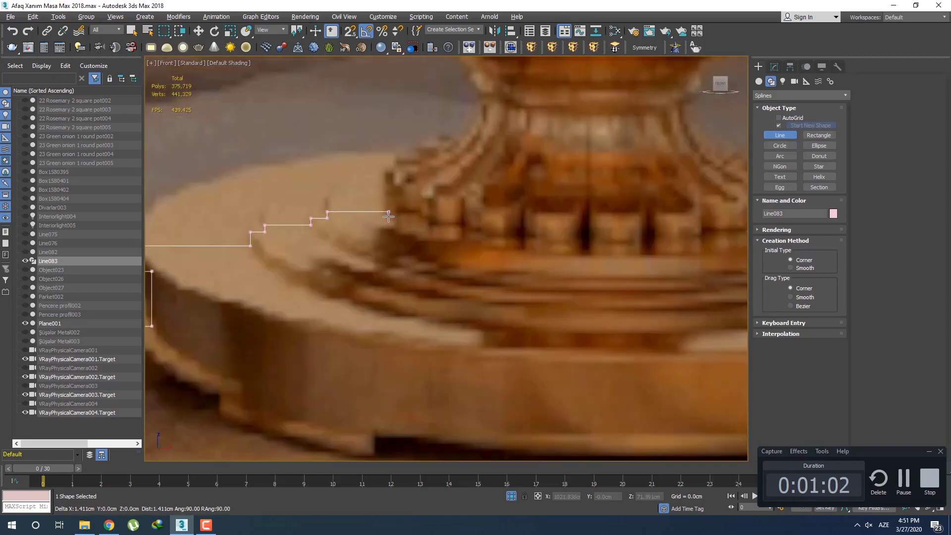
scroll(425, 186, up, 4)
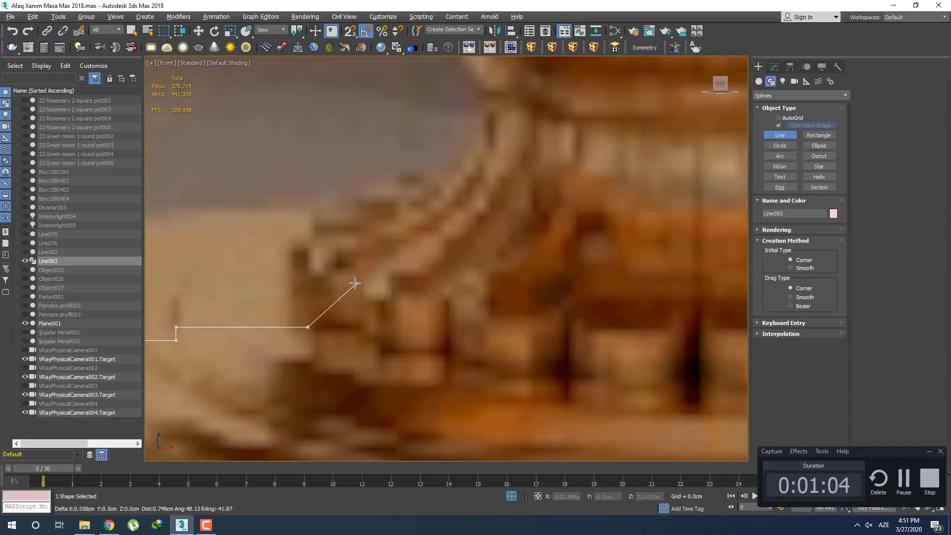
Continue the profile up the flared side of the fluted collar to the narrow neck below the sphere
shift+click(313, 265)
scroll(322, 278, down, 5)
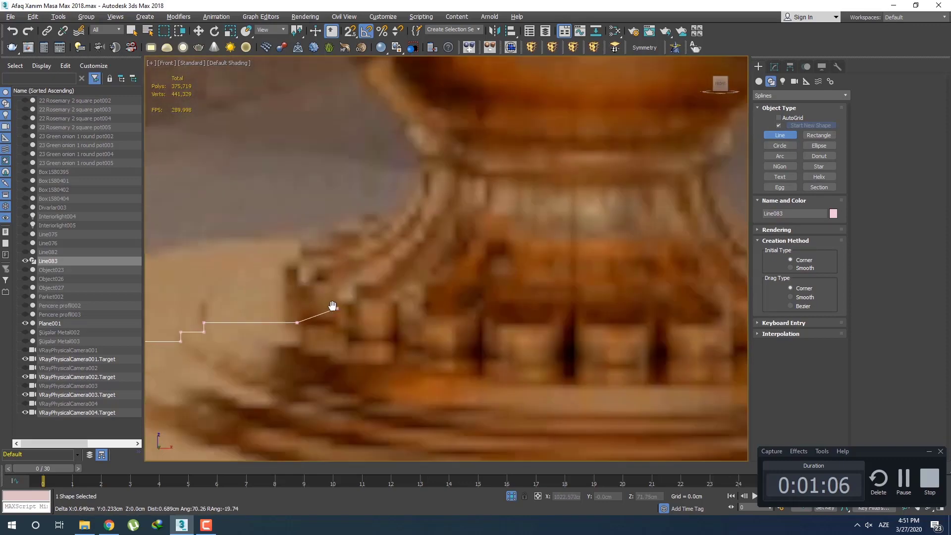
scroll(337, 325, up, 4)
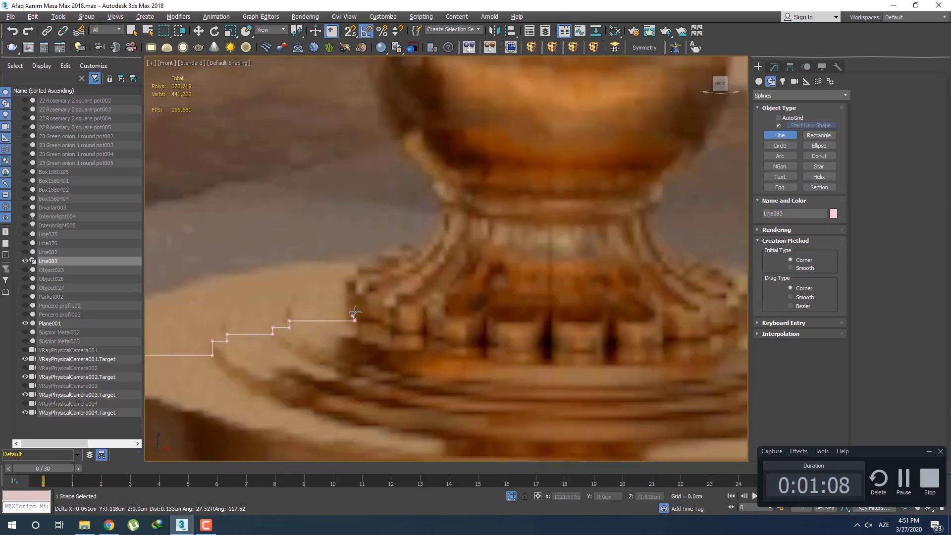
click(449, 269)
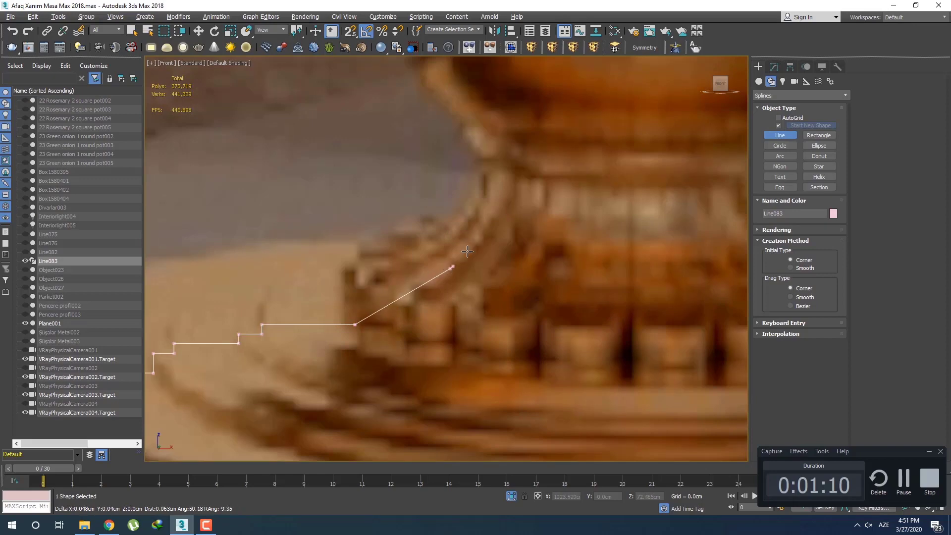
click(510, 168)
middle_drag(460, 229, 402, 289)
scroll(320, 355, down, 4)
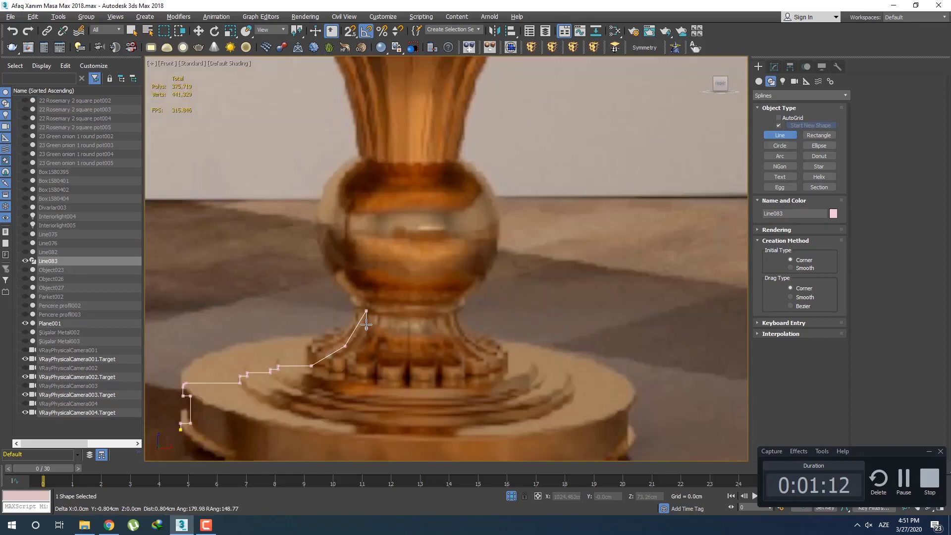
Trace the small protruding ring at the neck between the fluted collar and the sphere
scroll(367, 325, up, 5)
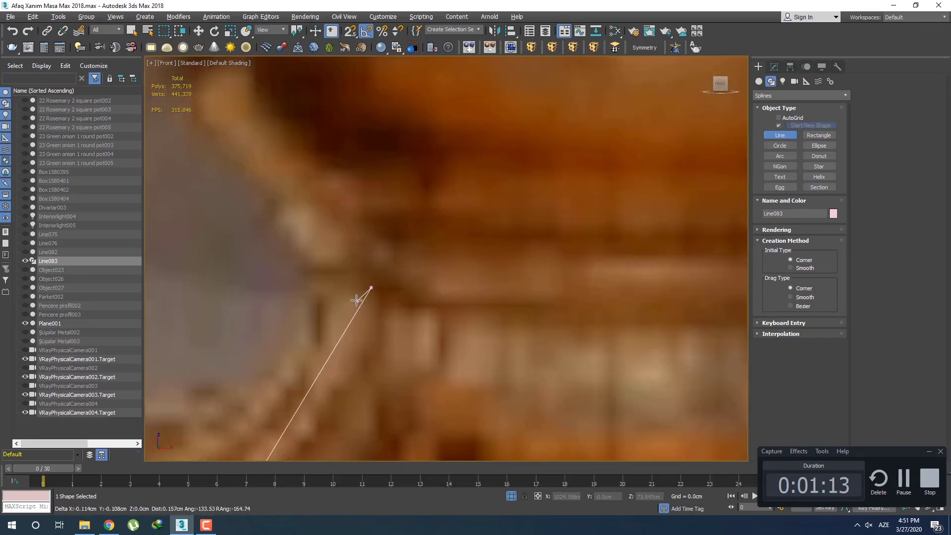
click(317, 262)
click(341, 220)
scroll(342, 220, down, 4)
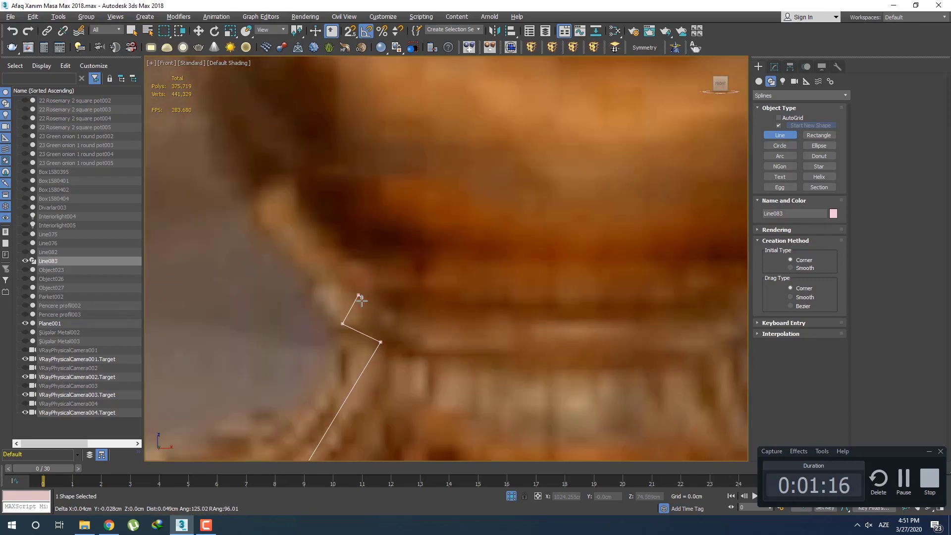
click(372, 298)
Continue the profile around the sphere and up the flared stem to the tabletop's underside, and finish the line
scroll(368, 290, down, 5)
scroll(356, 255, up, 4)
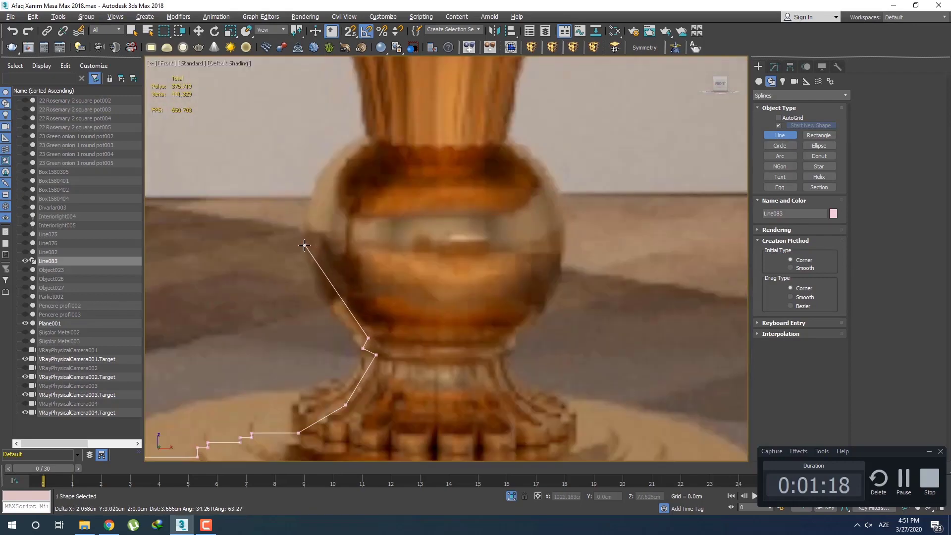
click(306, 254)
click(364, 136)
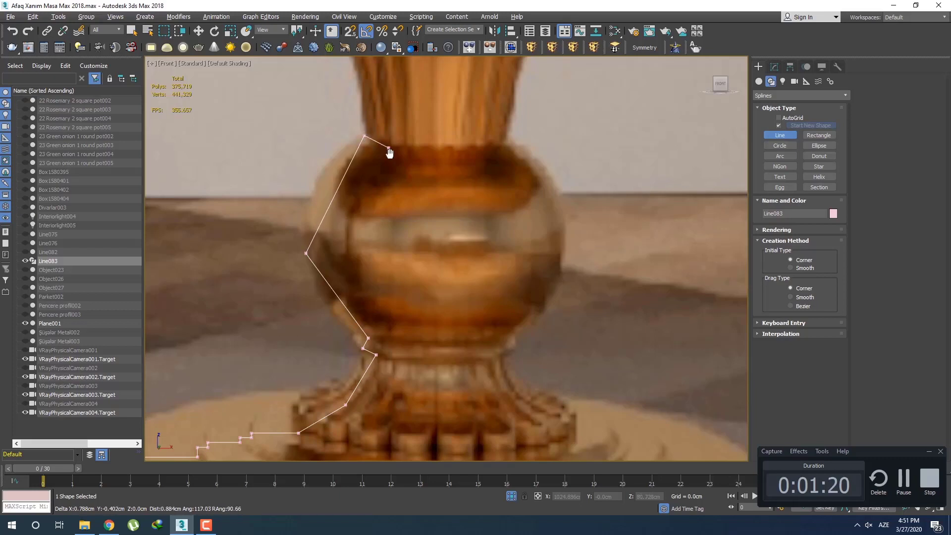
middle_drag(388, 155, 401, 341)
click(363, 226)
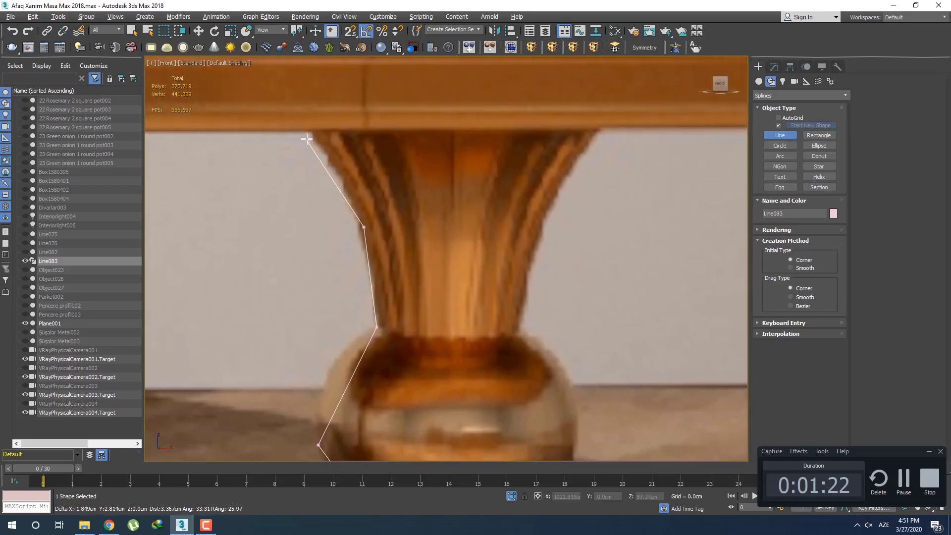
click(311, 133)
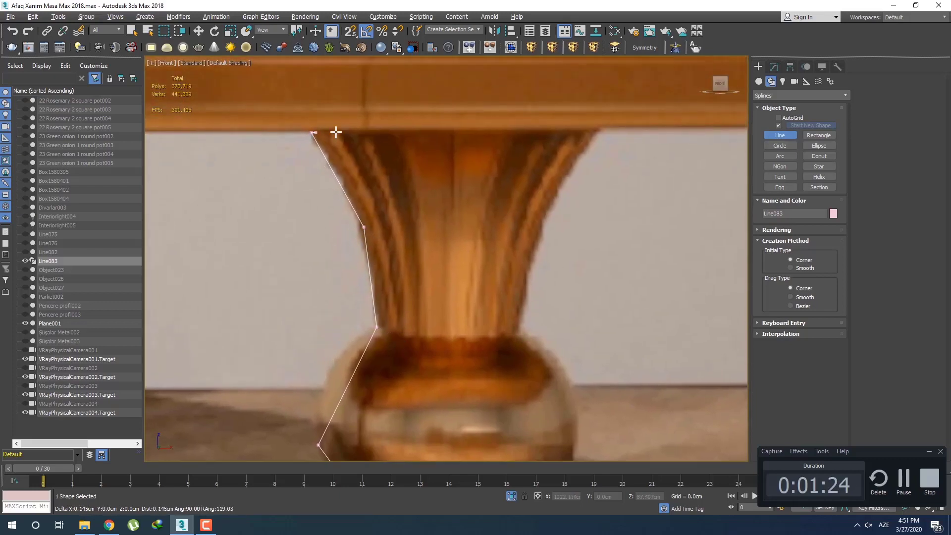
right_click(432, 133)
Convert the profile vertex at the sphere's widest point to Smooth
scroll(446, 221, down, 5)
scroll(420, 283, up, 2)
mouse_move(419, 282)
middle_down()
mouse_move(403, 243)
mouse_move(414, 293)
middle_up()
scroll(403, 272, up, 2)
key(1)
drag(413, 293, 362, 248)
right_click(389, 264)
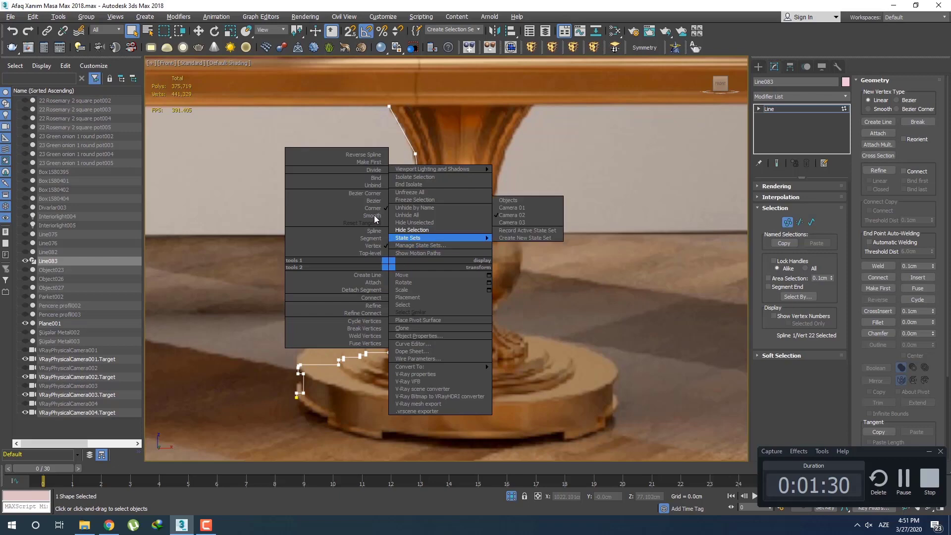
click(421, 264)
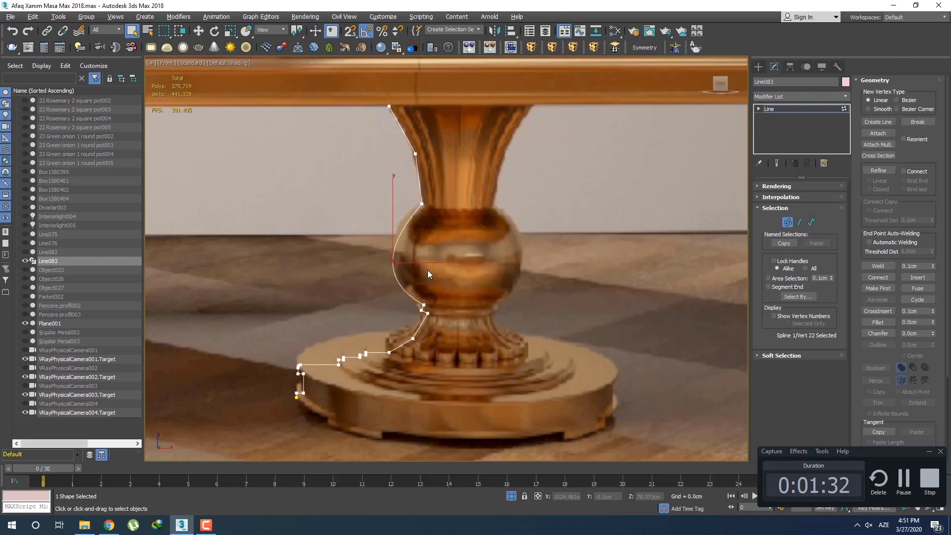
Move the smoothed sphere vertex slightly upward to fit the curve to the reference image
middle_drag(427, 269, 427, 290)
key(w)
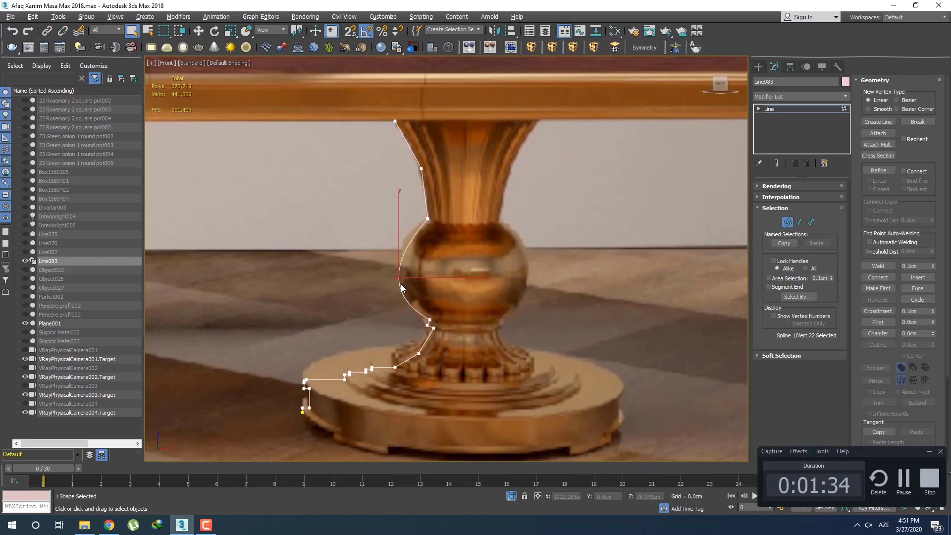
scroll(402, 285, up, 4)
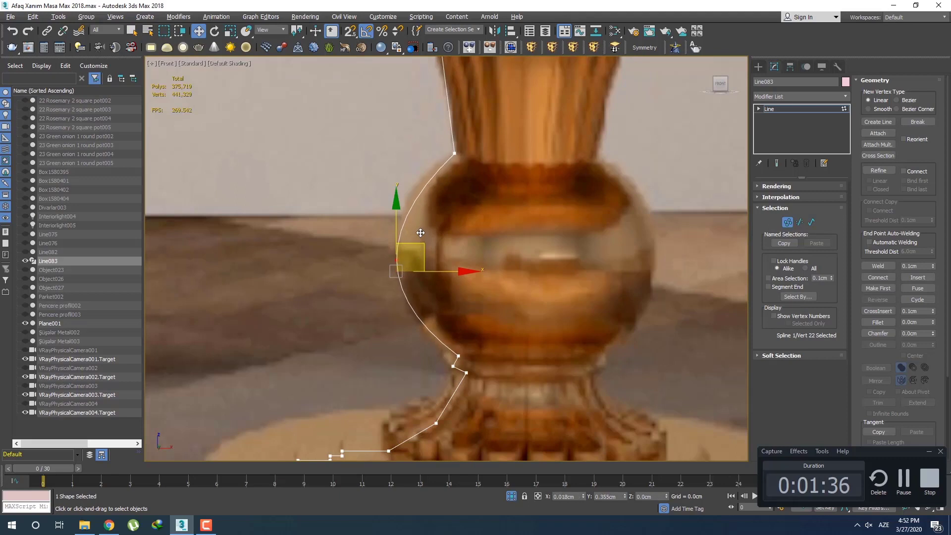
Convert the profile vertex where the stem meets the sphere to Bezier Corner and pull its lower handle outward to round the sphere's upper curve
middle_drag(457, 198, 444, 268)
click(442, 233)
right_click(442, 234)
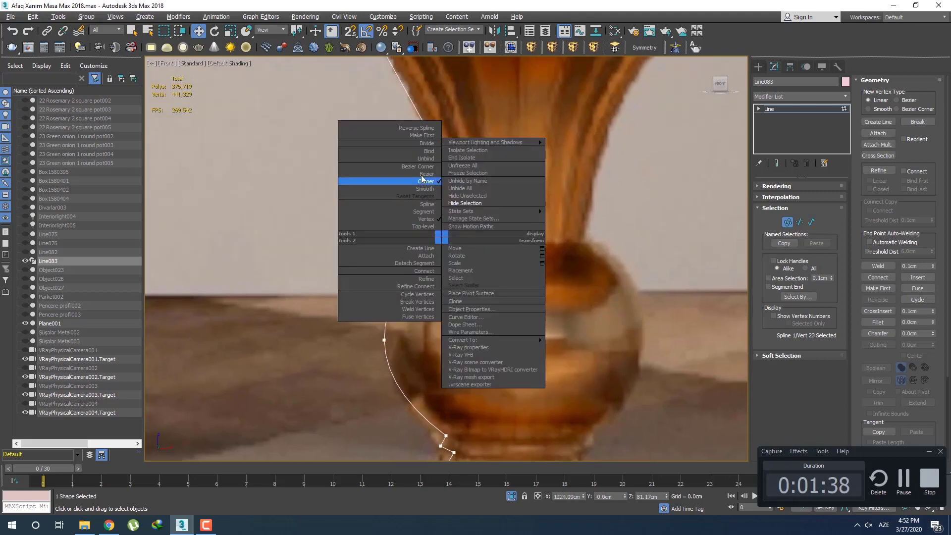
click(421, 169)
drag(404, 270, 392, 264)
Convert the vertex at the sphere's base to Bezier Corner, and adjust it and the widest-point vertex to fit the sphere's lower curve
middle_drag(459, 303, 434, 229)
drag(459, 307, 398, 360)
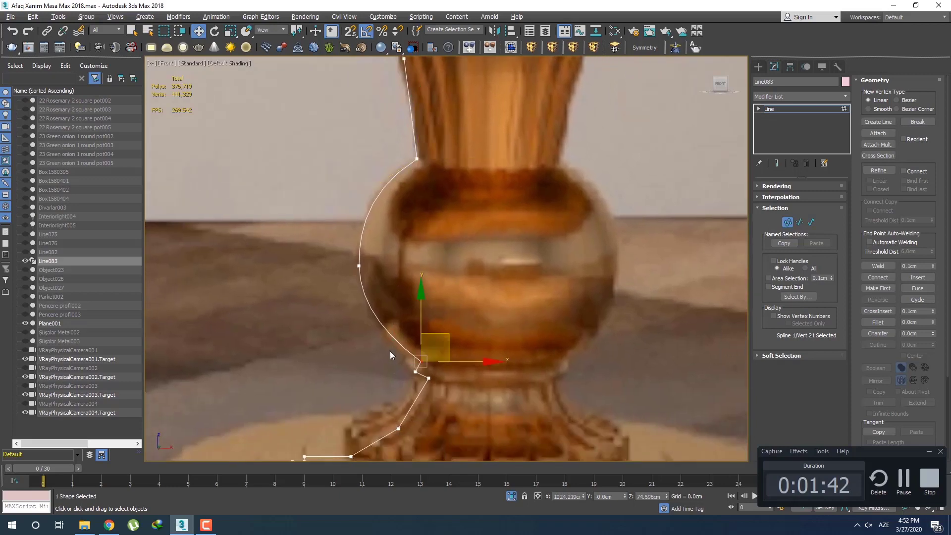
right_click(412, 336)
click(394, 262)
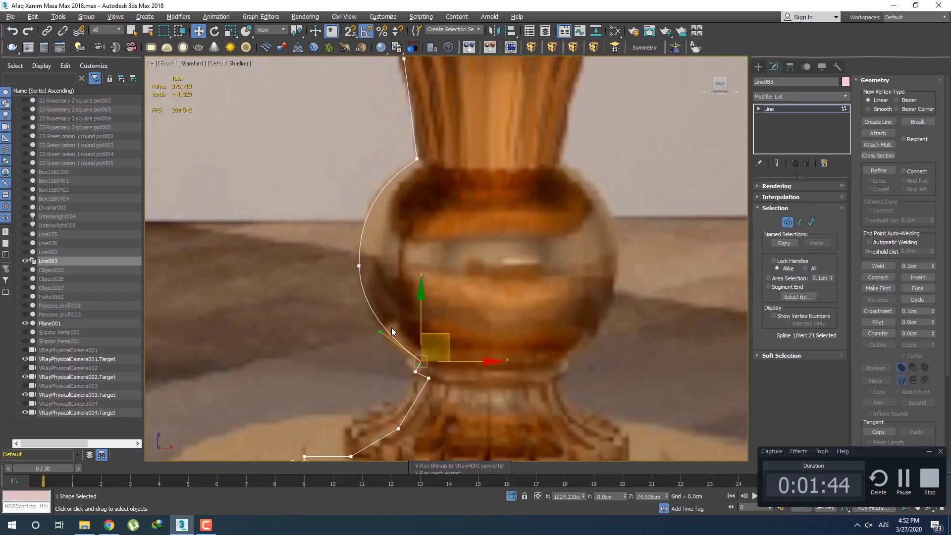
click(404, 285)
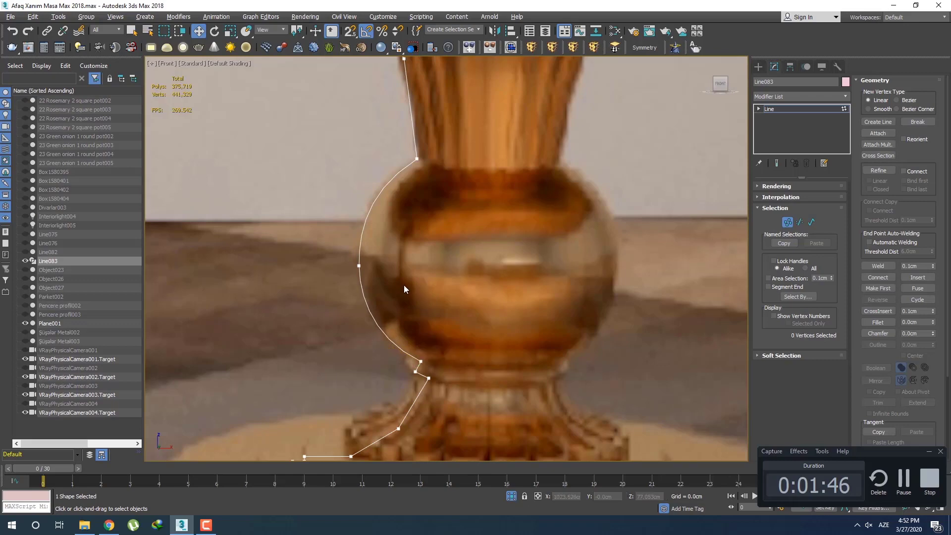
drag(389, 251, 337, 283)
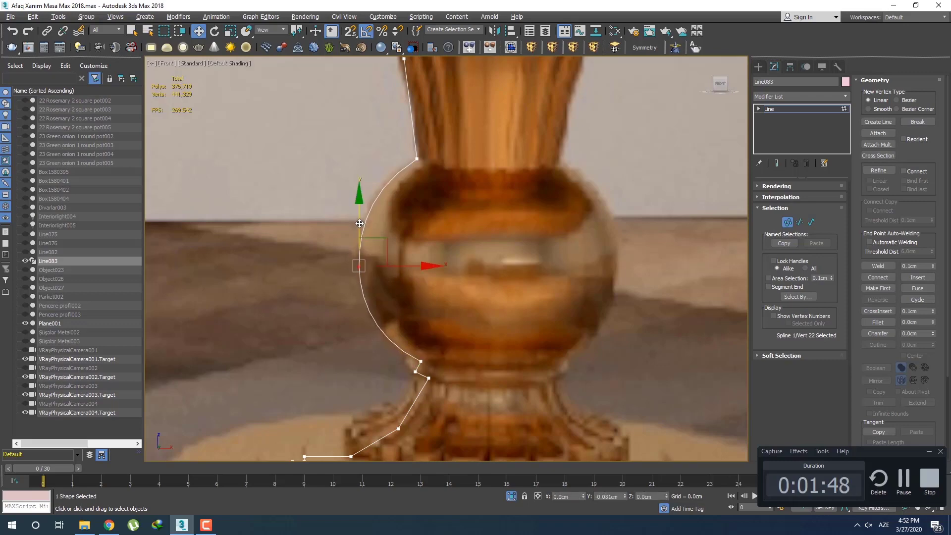
click(437, 218)
Convert the profile vertex midway up the flared stem to Smooth
middle_drag(437, 217, 429, 362)
click(395, 203)
right_click(397, 209)
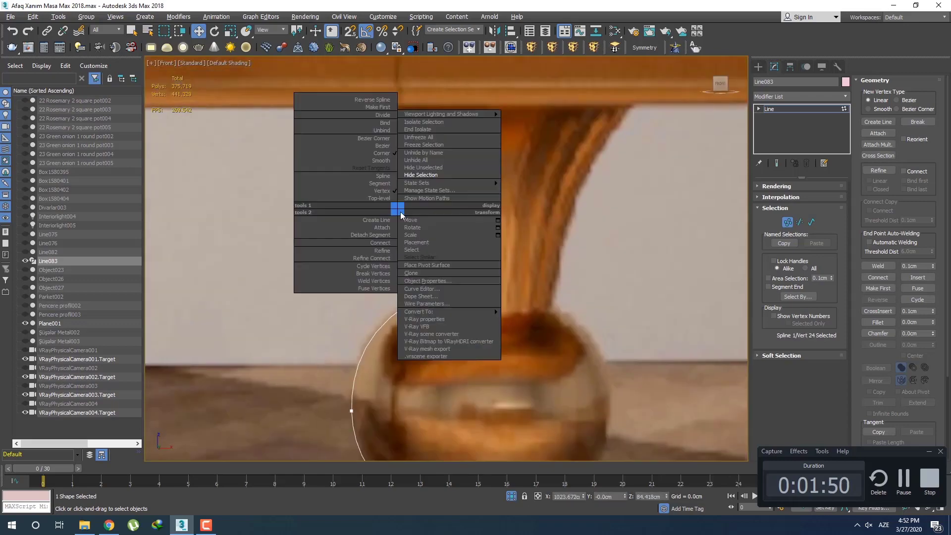
click(381, 161)
click(456, 243)
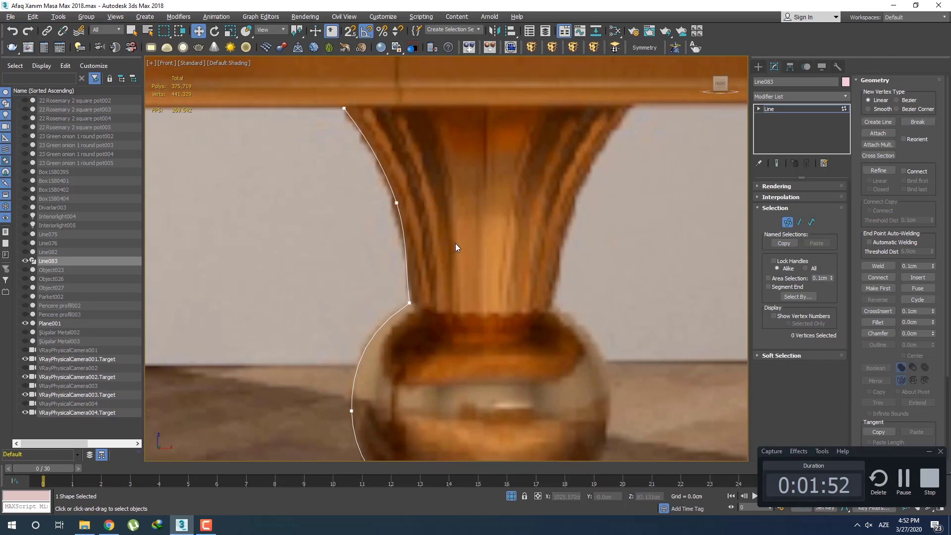
Adjust the upper tangent handle of the stem-sphere junction vertex so the lower stem follows the reference curve
right_click(373, 272)
drag(366, 272, 398, 266)
click(482, 236)
scroll(413, 276, up, 3)
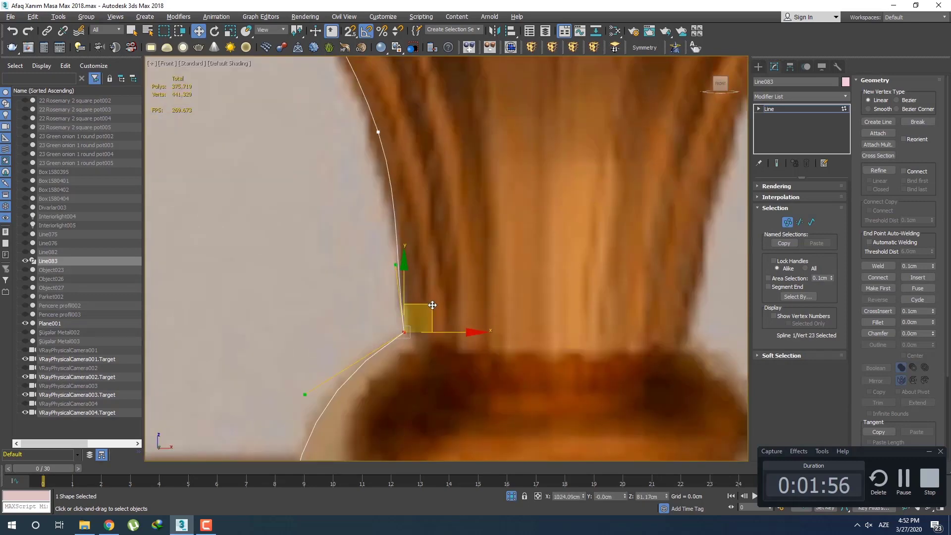
click(451, 228)
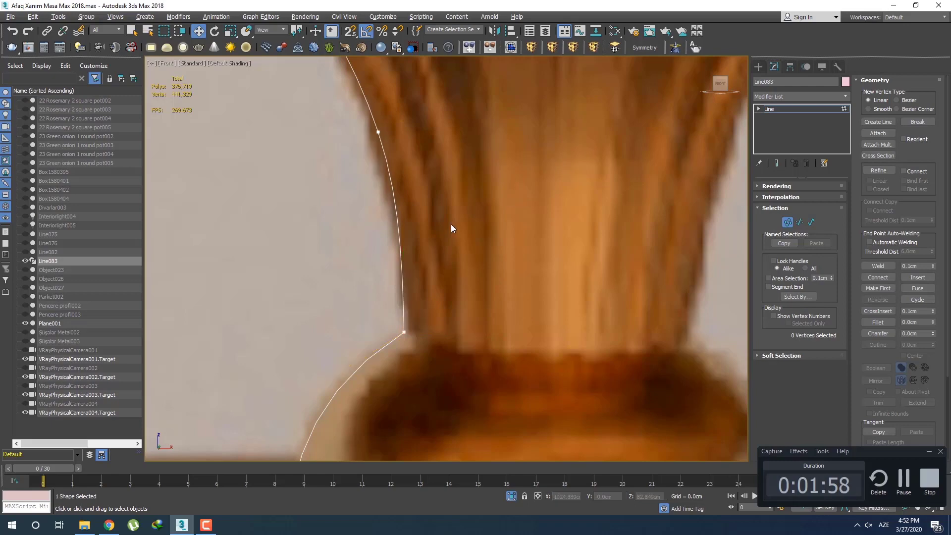
Shift the stem-sphere junction vertex and the mid-stem vertex slightly inward toward the pedestal's axis
scroll(451, 228, down, 5)
scroll(403, 224, up, 5)
middle_drag(408, 219, 399, 189)
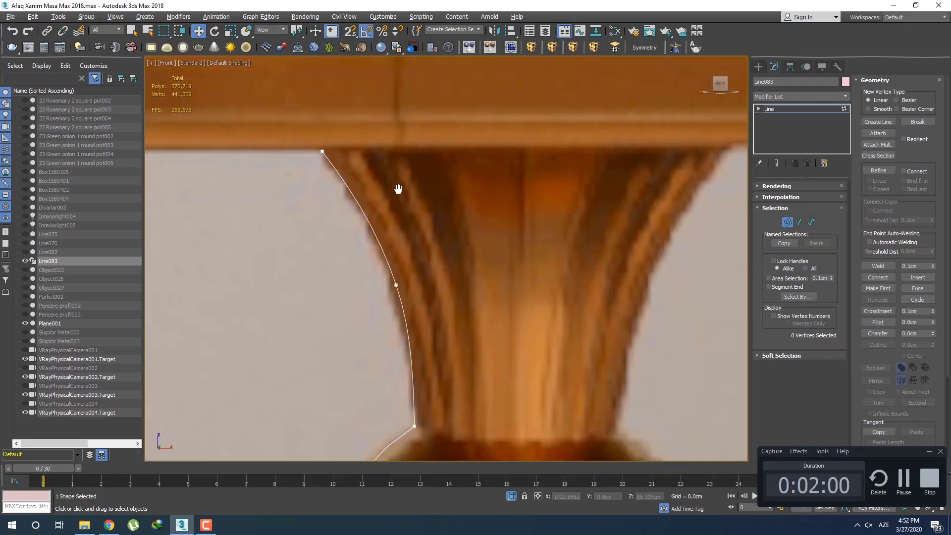
scroll(408, 208, down, 5)
scroll(396, 223, up, 6)
click(396, 324)
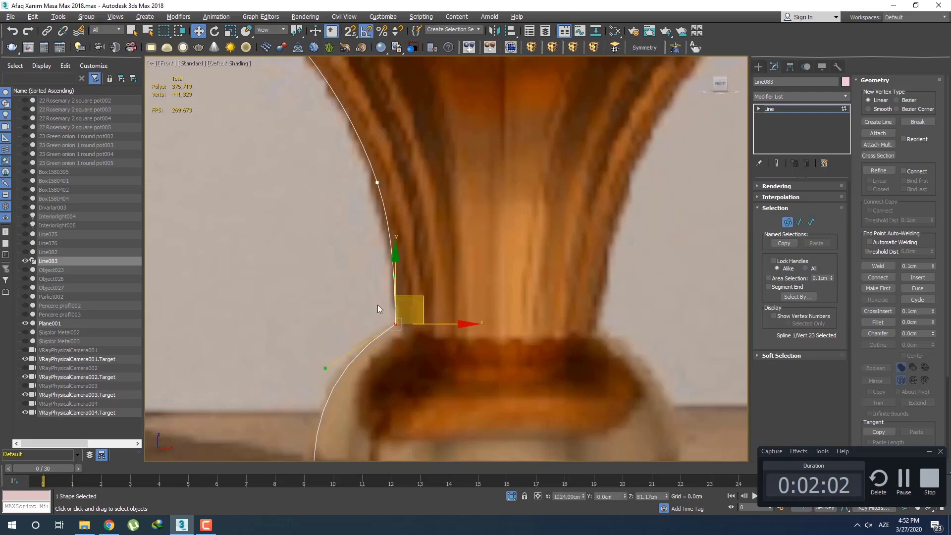
drag(441, 328, 447, 328)
click(377, 182)
drag(417, 183, 429, 182)
drag(430, 343, 384, 301)
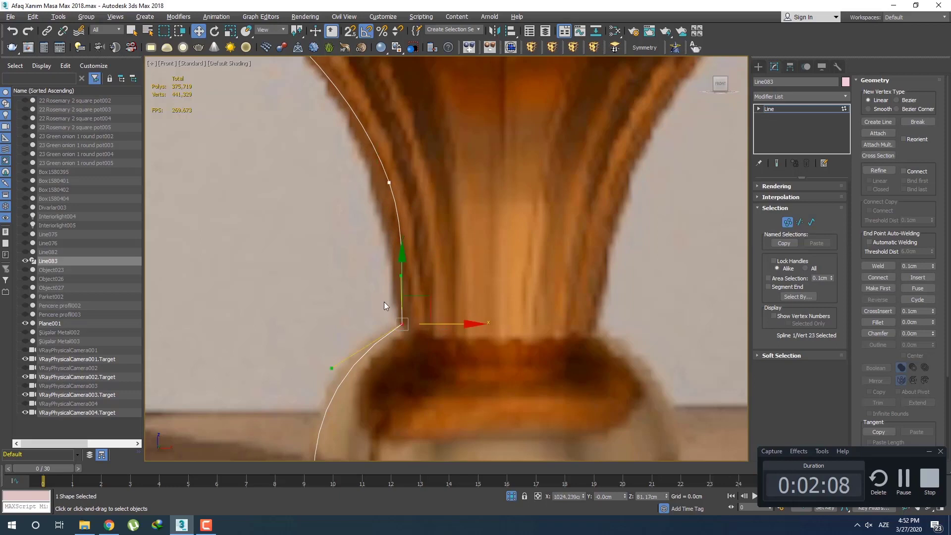
drag(435, 323, 451, 327)
Move the mid-stem vertex and the stem's top end vertex inward to match the reference flare
middle_drag(439, 213, 437, 282)
drag(417, 283, 369, 230)
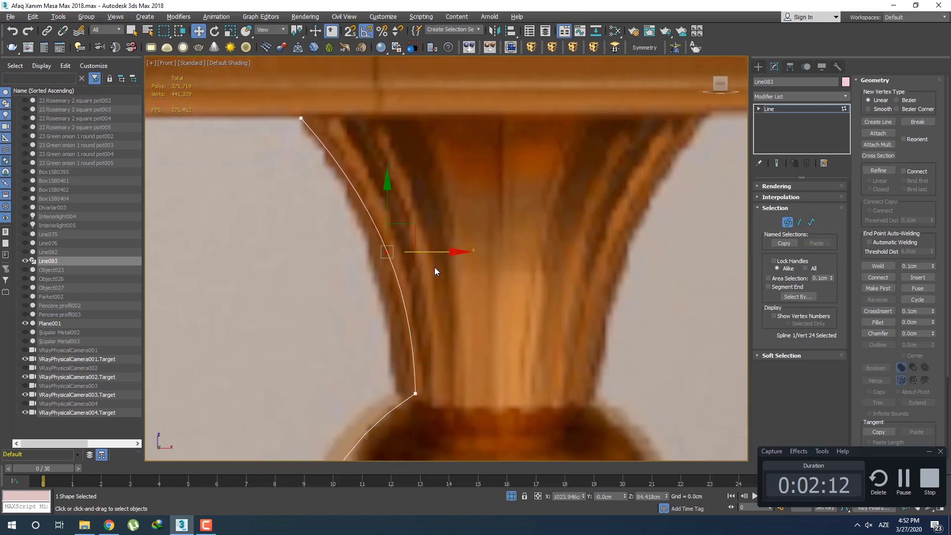
drag(432, 253, 439, 253)
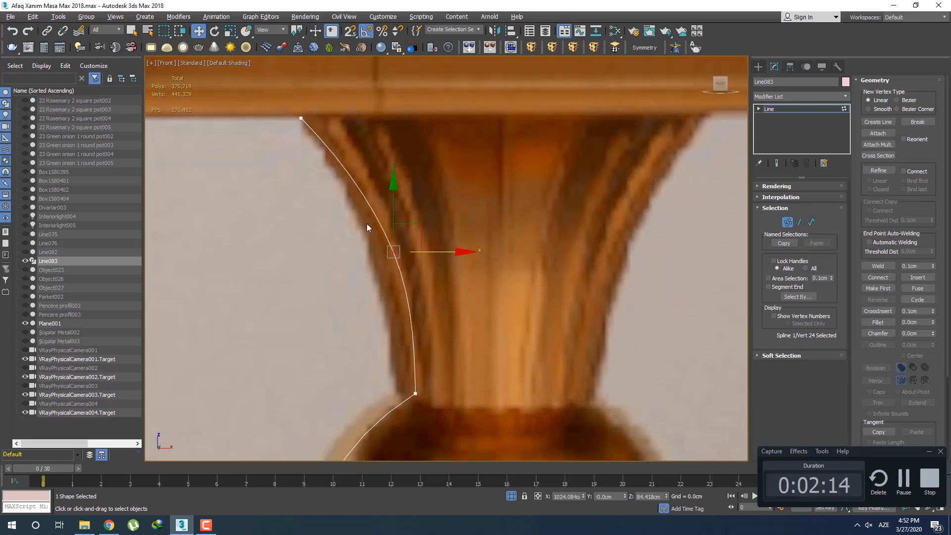
drag(266, 102, 266, 102)
drag(347, 119, 366, 119)
Pull the stem-sphere junction vertex's lower tangent handle further outward to give the upper sphere a fuller curve
middle_drag(370, 309, 377, 133)
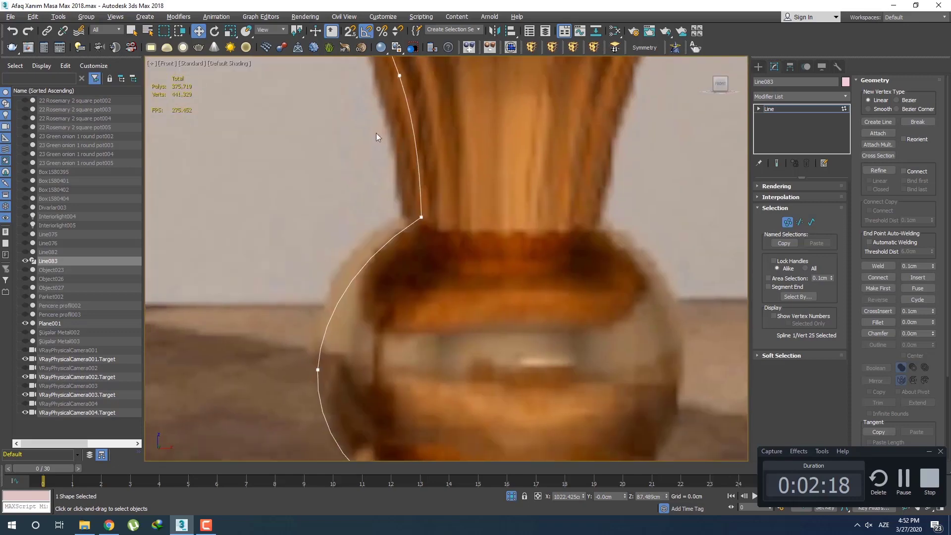
drag(361, 352, 307, 379)
middle_drag(307, 380, 308, 334)
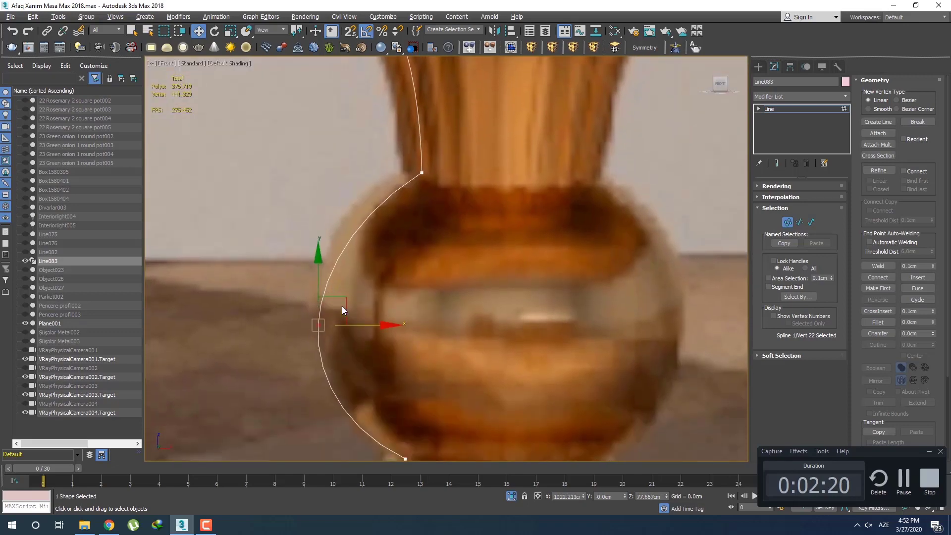
drag(430, 162, 405, 188)
drag(356, 217, 322, 215)
click(365, 266)
Refine the tangent handle at the sphere's base and shift the sphere's widest-point vertex slightly inward
middle_drag(384, 282, 367, 189)
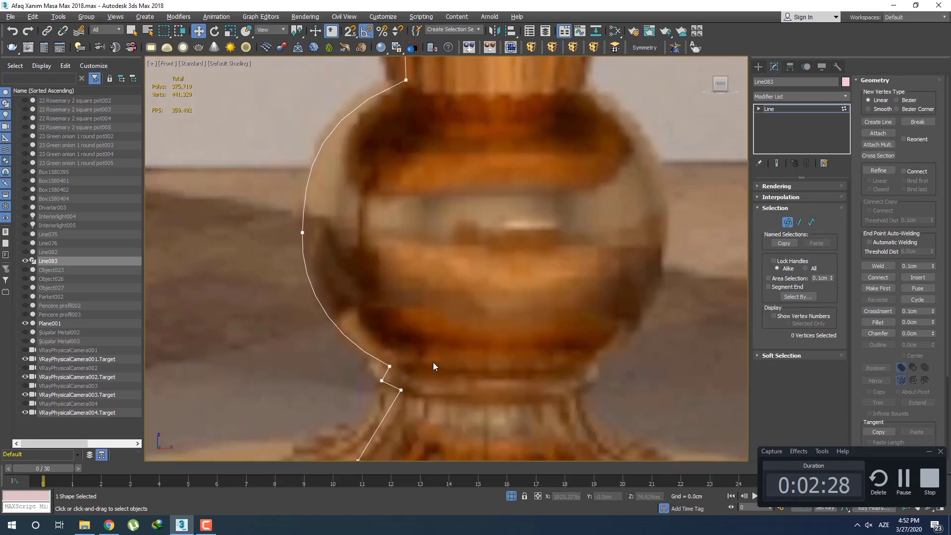
click(390, 367)
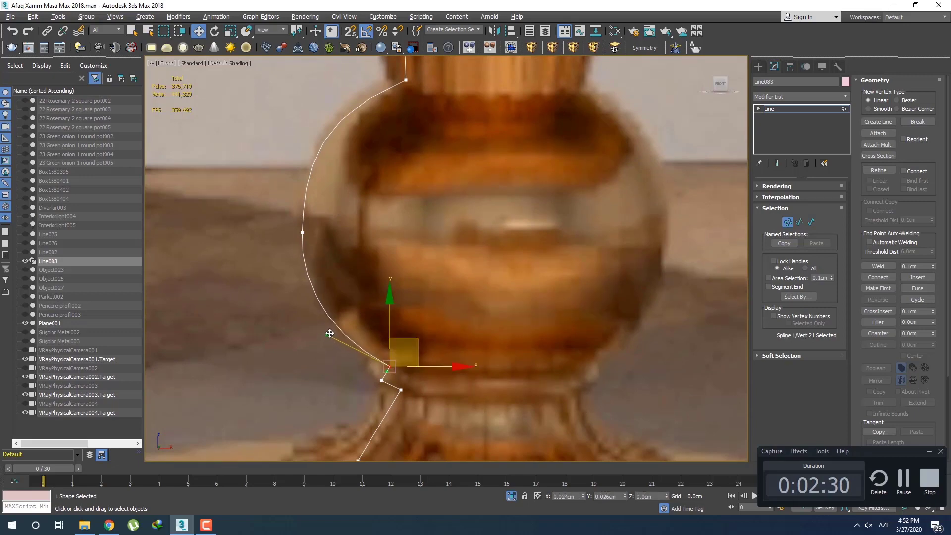
click(317, 240)
click(300, 230)
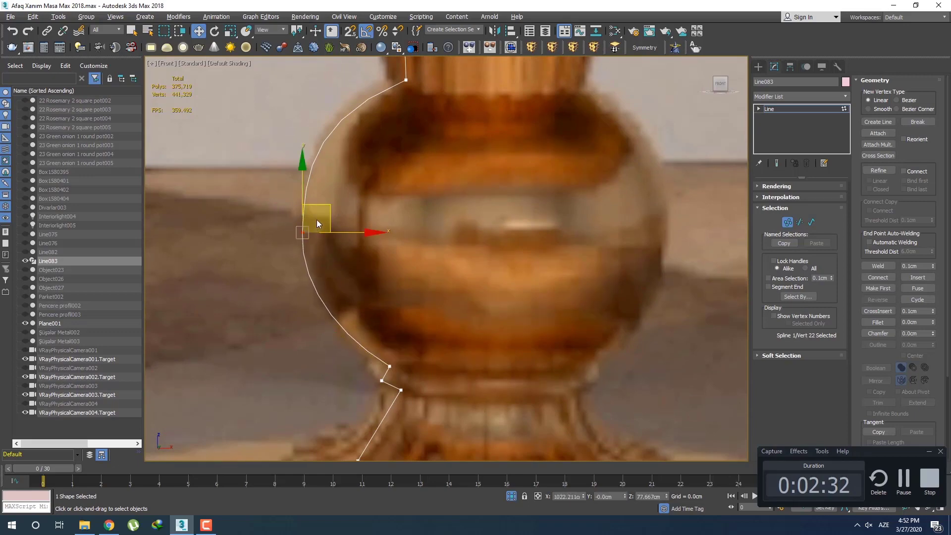
drag(331, 209, 333, 209)
click(393, 262)
click(316, 233)
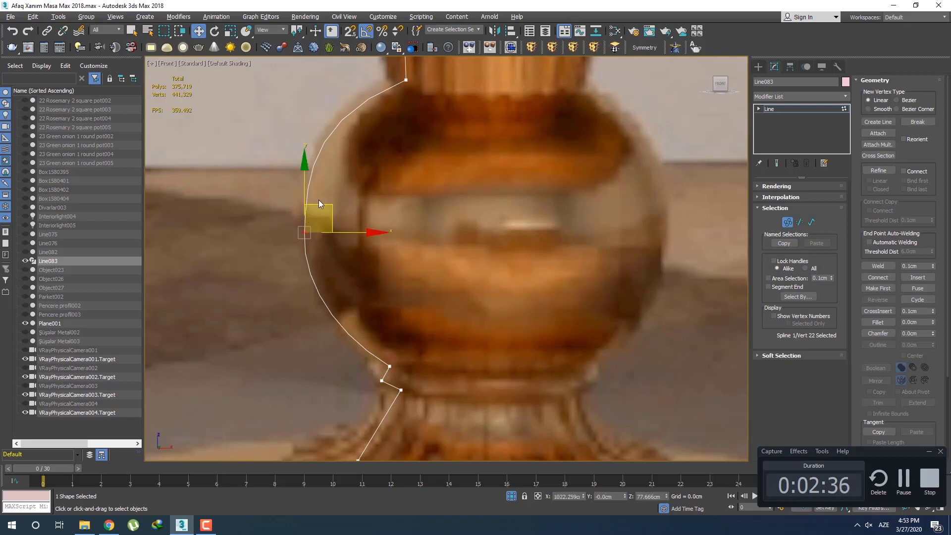
right_click(307, 223)
click(437, 212)
drag(382, 369, 382, 369)
mouse_move(332, 333)
mouse_down()
mouse_move(339, 328)
mouse_move(342, 345)
mouse_up()
Convert the vertex at the sphere's widest point to Bezier Corner and align its lower tangent handle vertically
click(304, 232)
right_click(295, 249)
click(272, 178)
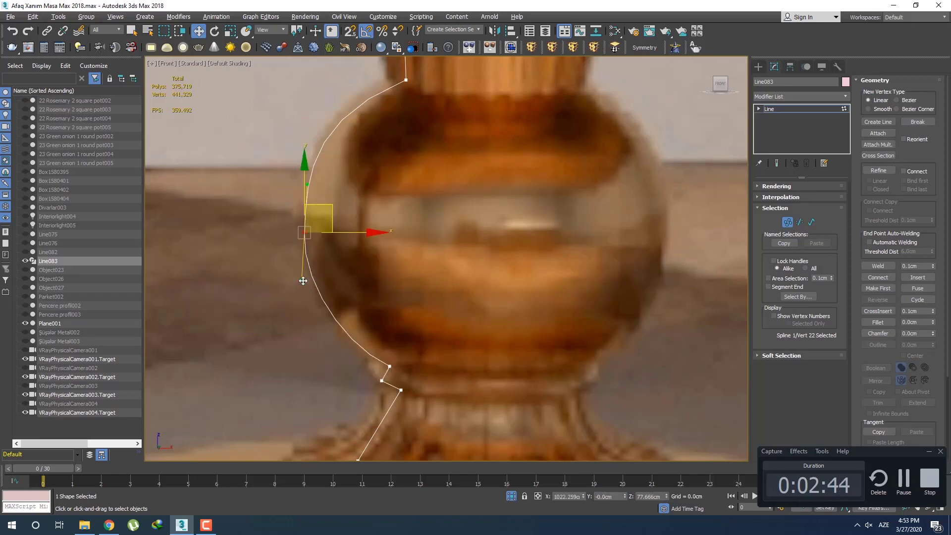
drag(302, 280, 304, 279)
click(354, 267)
Extend the lower tangent handle of the sphere's widest-point vertex downward to round the sphere's lower half
middle_drag(366, 268, 358, 243)
scroll(358, 243, down, 4)
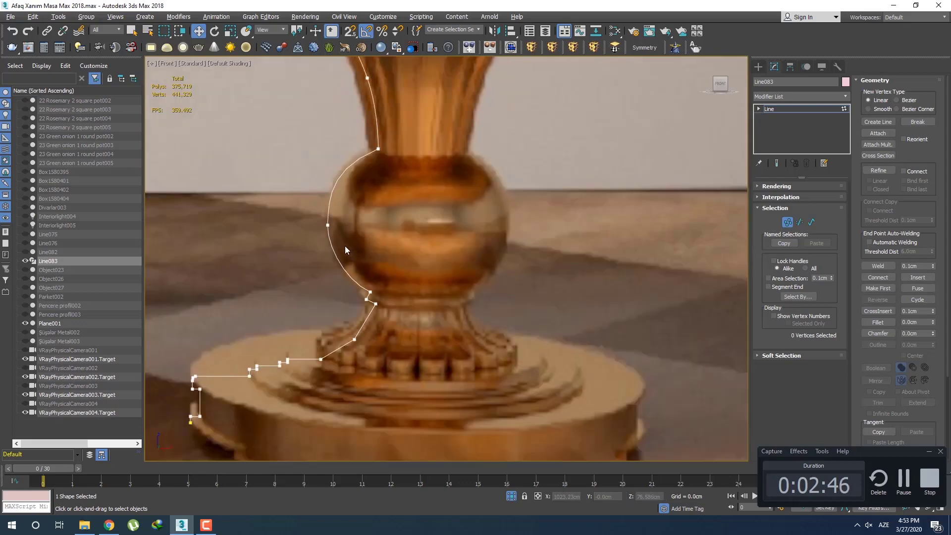
scroll(346, 251, up, 4)
click(311, 207)
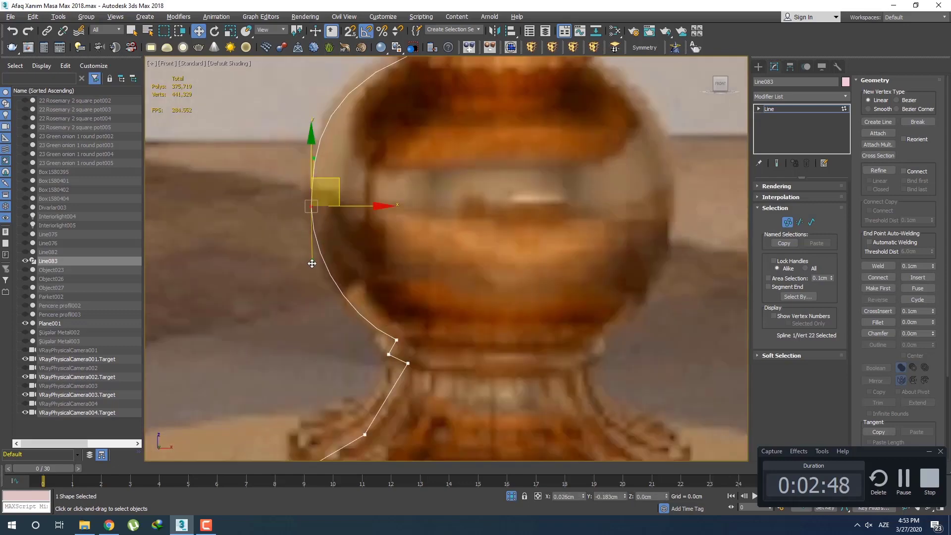
click(385, 254)
scroll(382, 227, down, 4)
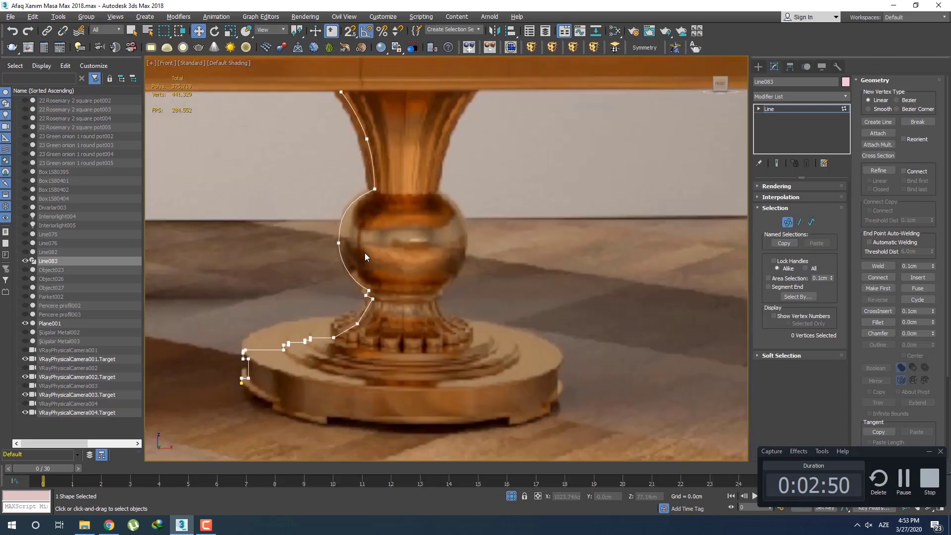
Convert the outer vertex of the small neck ring to Smooth and move it outward and slightly up
scroll(372, 258, up, 6)
click(388, 207)
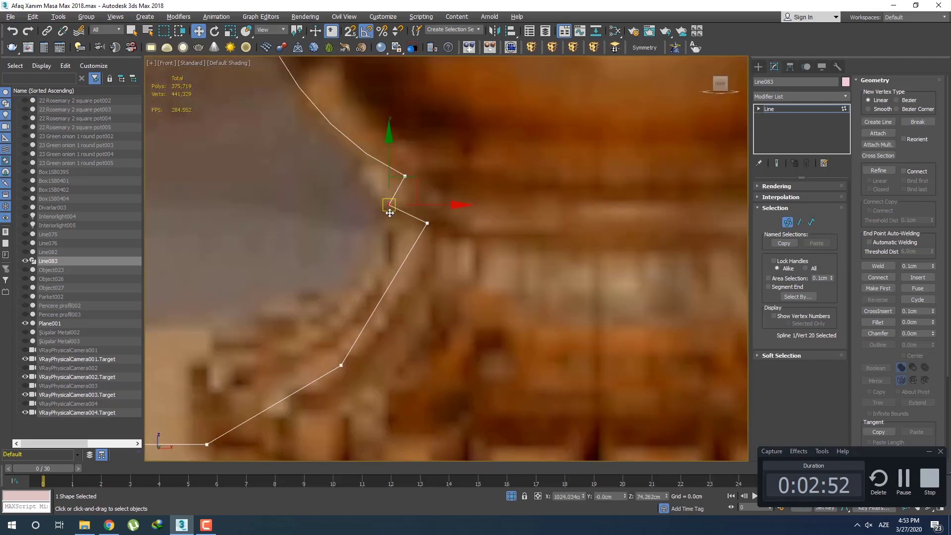
right_click(385, 207)
click(369, 159)
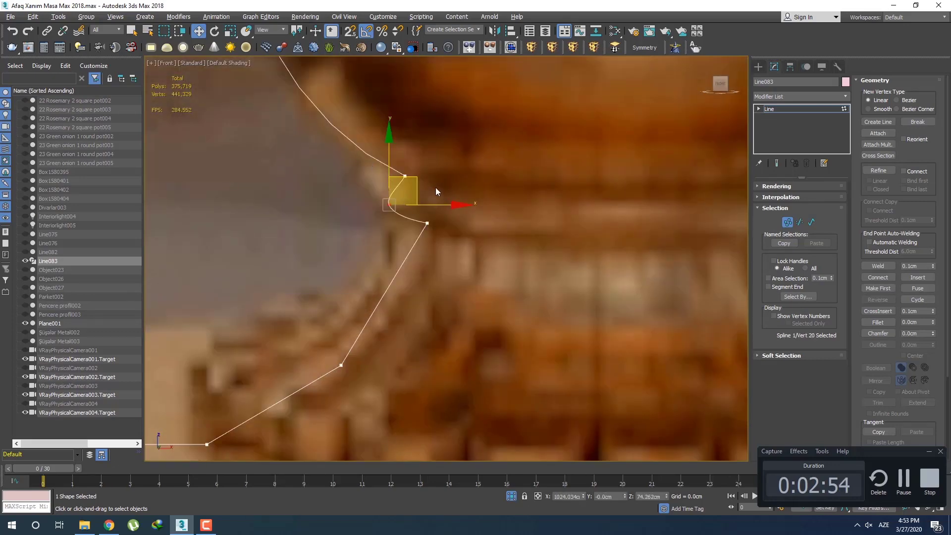
drag(415, 180, 399, 171)
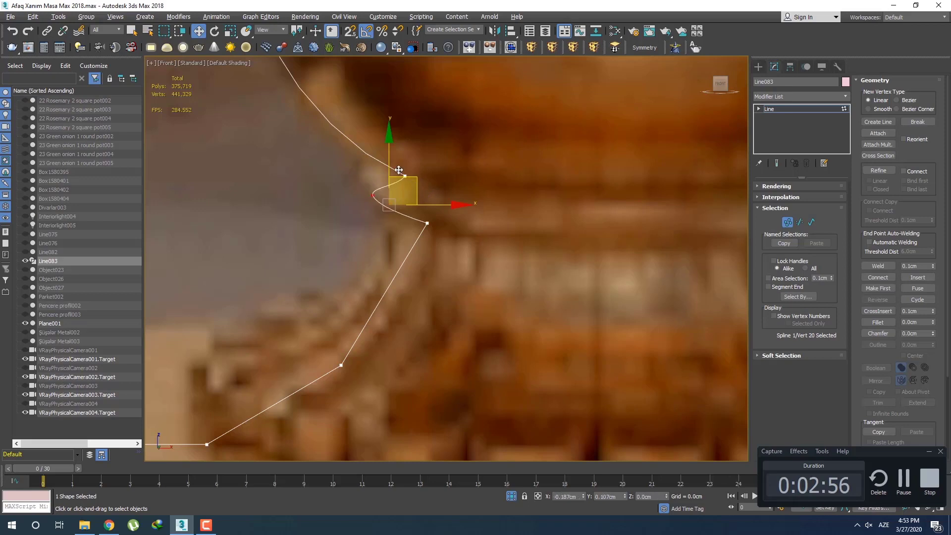
Pull the lower tangent handle of the vertex between sphere and neck ring outward to round the ring's upper edge
click(404, 176)
right_click(405, 166)
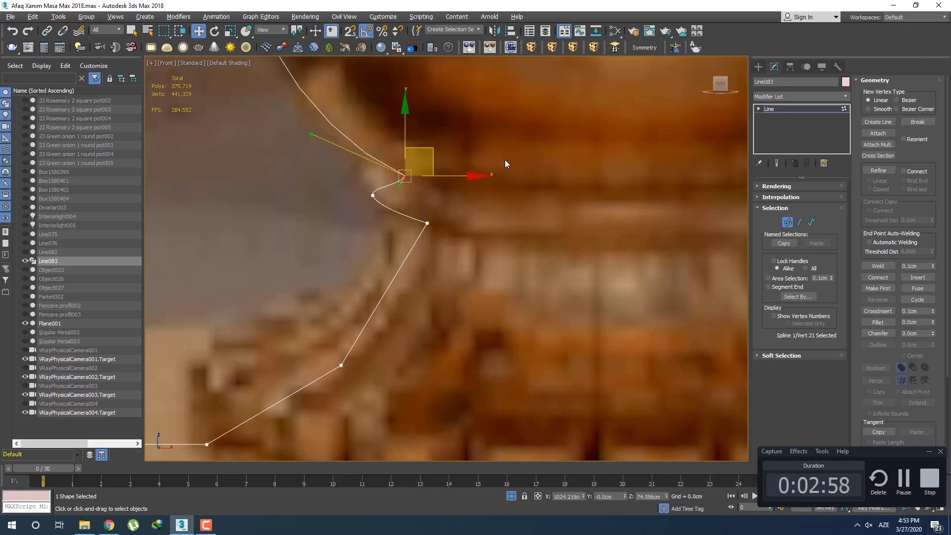
scroll(420, 185, up, 3)
drag(380, 186, 335, 161)
Convert the neck ring's lower inner vertex to Bezier Corner and adjust its handle to round the ring's underside
click(436, 262)
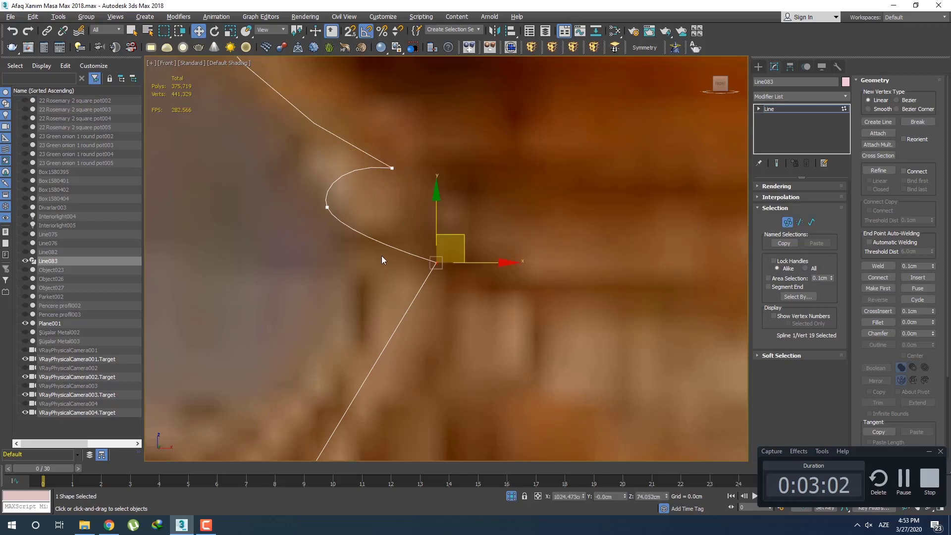
right_click(416, 249)
click(380, 210)
drag(370, 240, 356, 251)
Move the neck ring's outer vertex slightly down and further outward
click(327, 207)
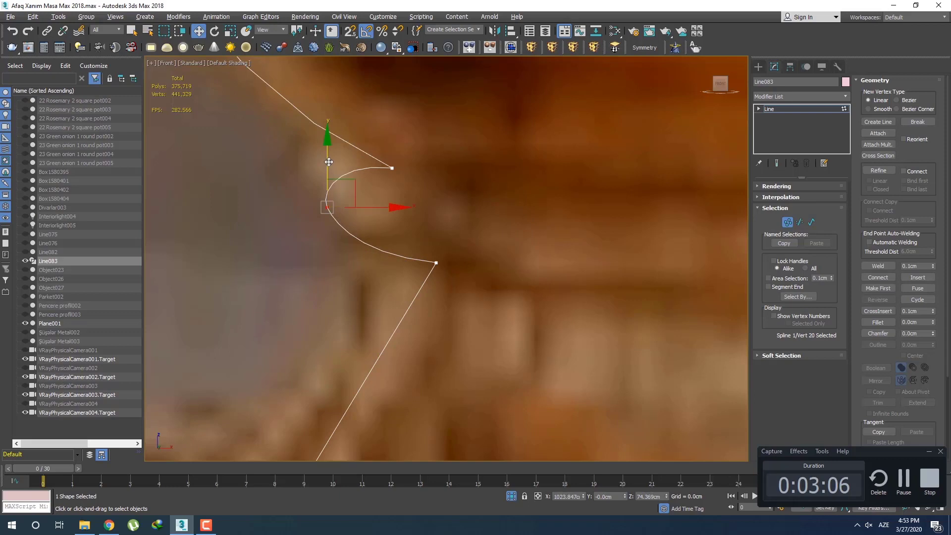
drag(328, 162, 308, 198)
click(382, 210)
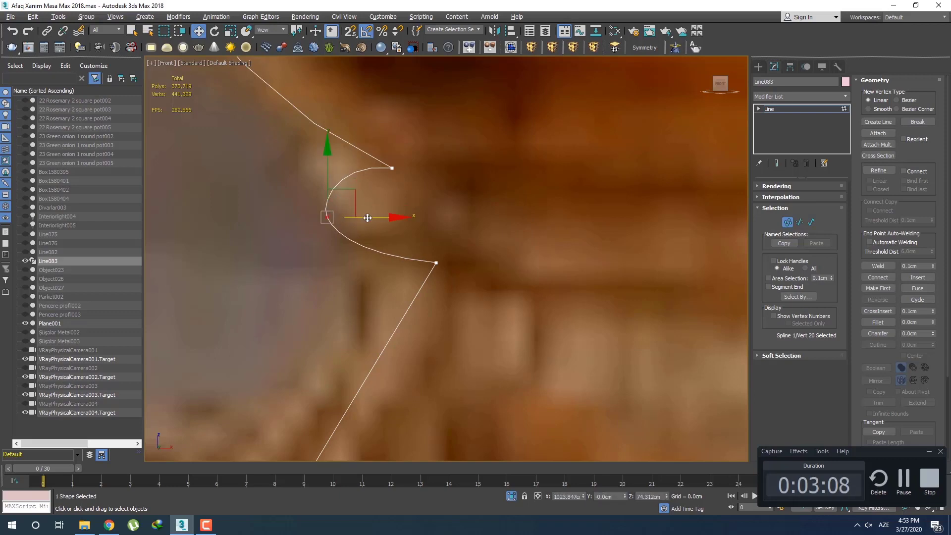
drag(368, 218, 296, 192)
click(384, 201)
Convert the neck ring's outer vertex to Bezier Corner and lengthen both tangent handles for a fuller ring curve
right_click(313, 203)
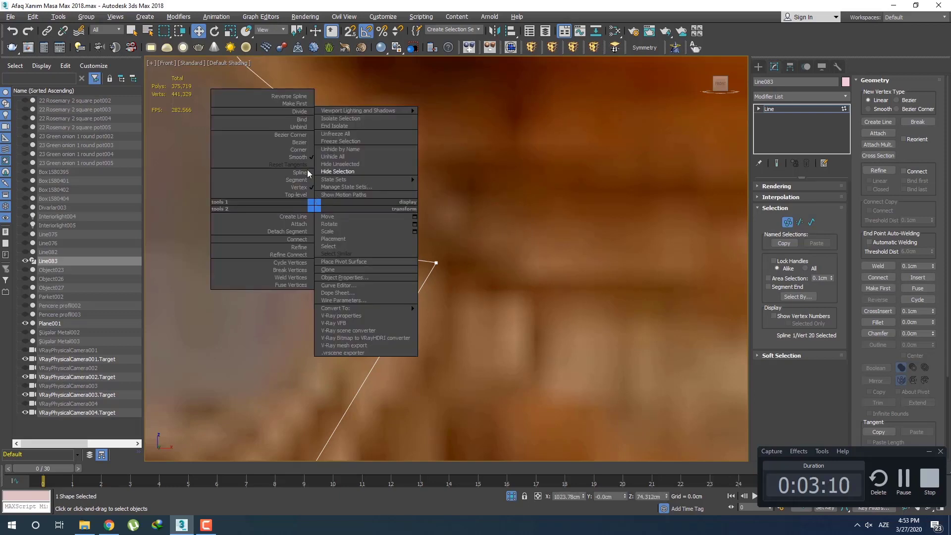
click(297, 131)
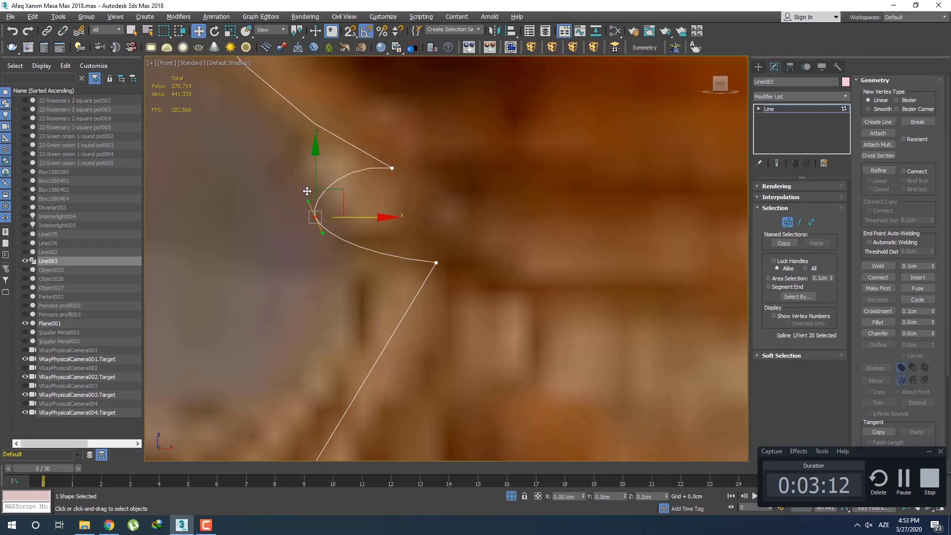
drag(309, 201, 308, 189)
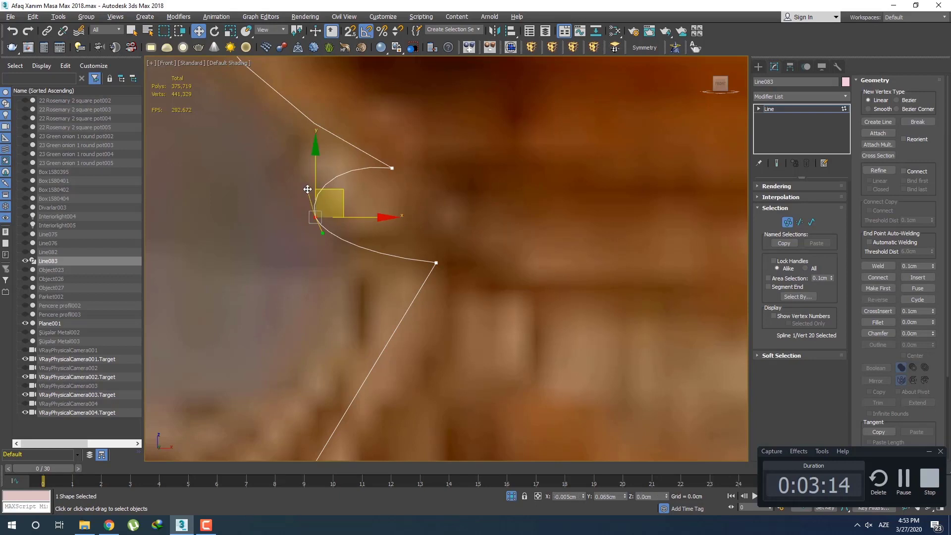
mouse_move(321, 239)
mouse_down()
mouse_move(314, 252)
mouse_move(331, 249)
mouse_up()
drag(306, 189, 305, 178)
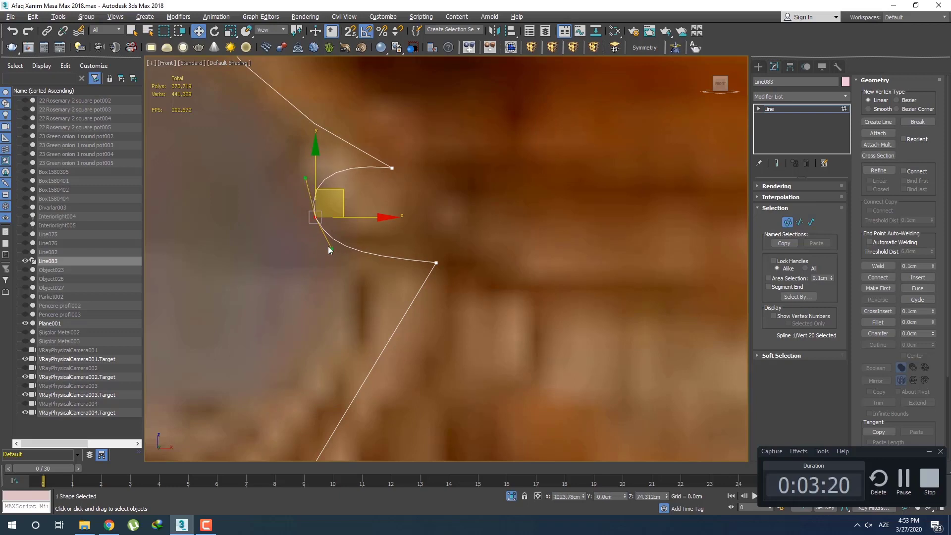
Pull the lower tangent handle of the neck ring's outer vertex slightly further down to fill out the ring curve
drag(330, 249, 327, 259)
click(353, 261)
middle_drag(353, 260, 340, 219)
scroll(340, 219, down, 5)
scroll(347, 217, up, 5)
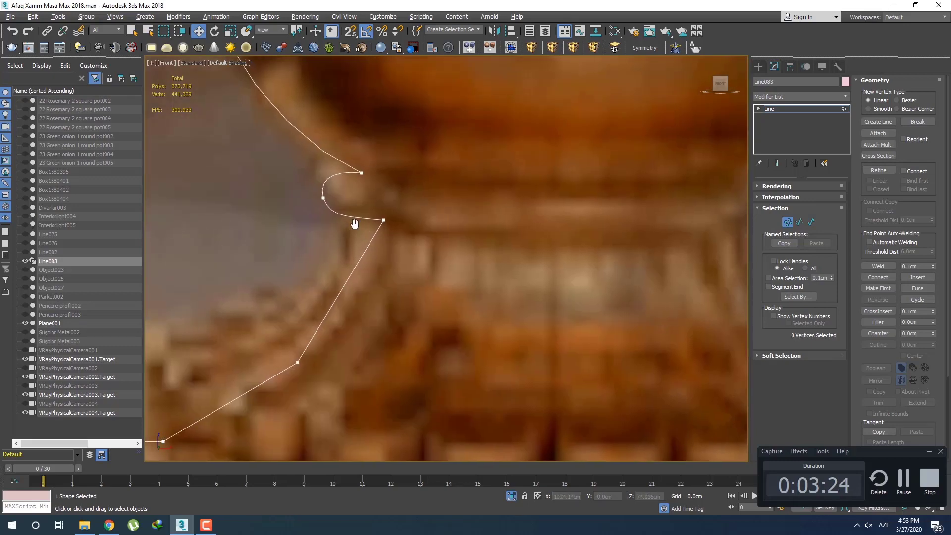
Convert the middle vertex of the flared foot below the neck ring to Smooth so the flare becomes curved
click(396, 219)
scroll(382, 218, down, 4)
click(318, 244)
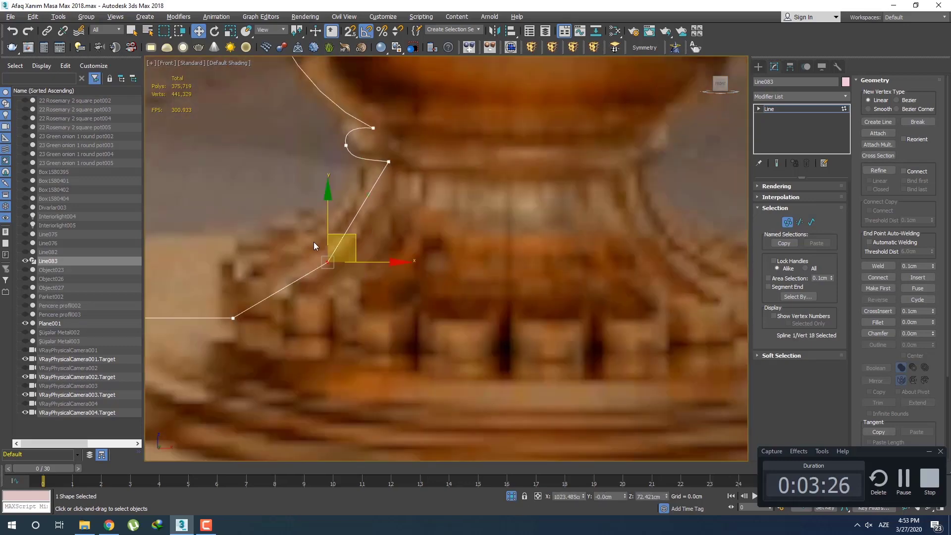
right_click(316, 242)
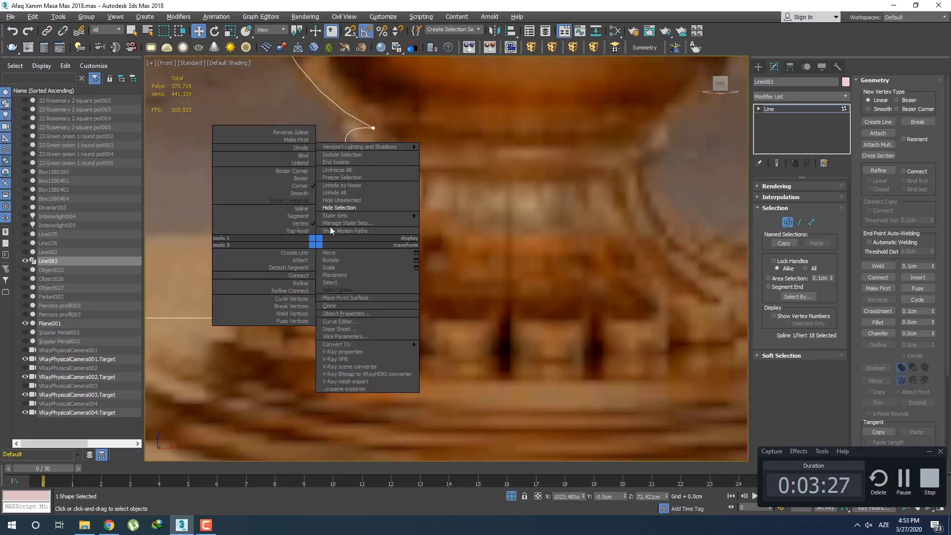
click(299, 193)
scroll(374, 265, up, 3)
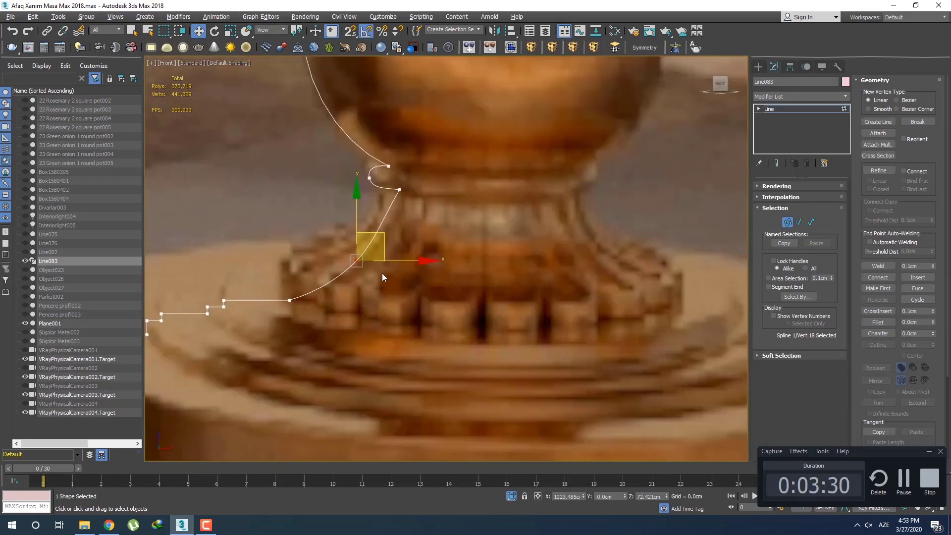
click(399, 189)
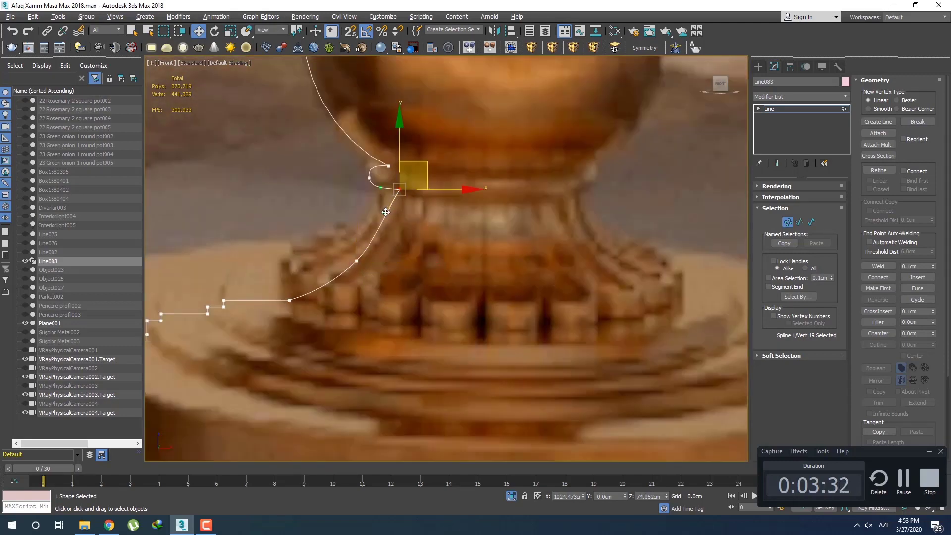
click(397, 233)
scroll(397, 234, down, 3)
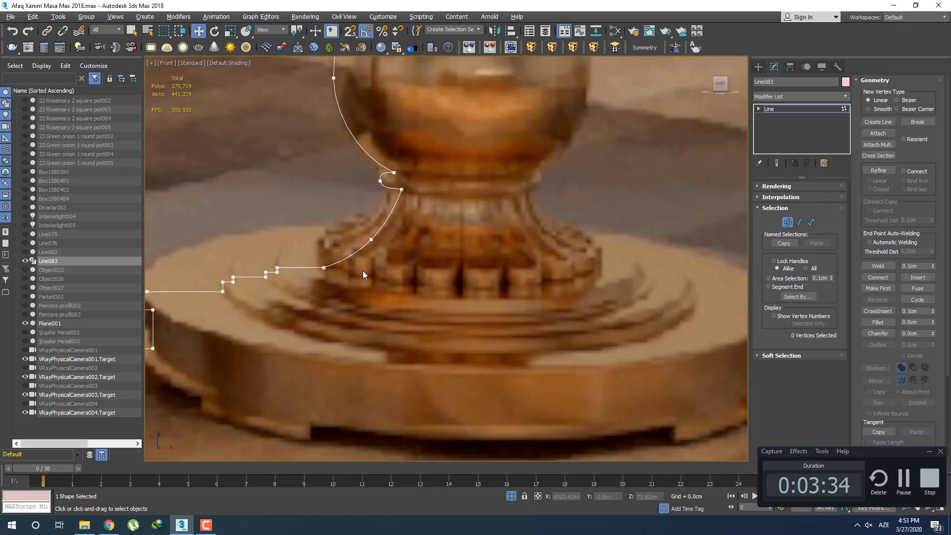
Convert the middle vertex of the base plate's chamfered upper outer corner to Smooth to round the corner
scroll(362, 271, up, 2)
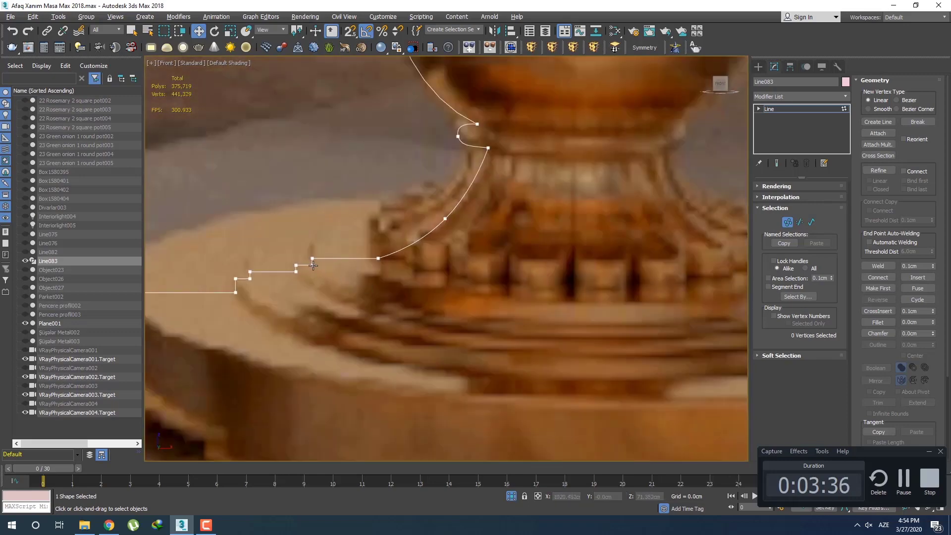
scroll(314, 266, up, 4)
middle_drag(332, 269, 387, 245)
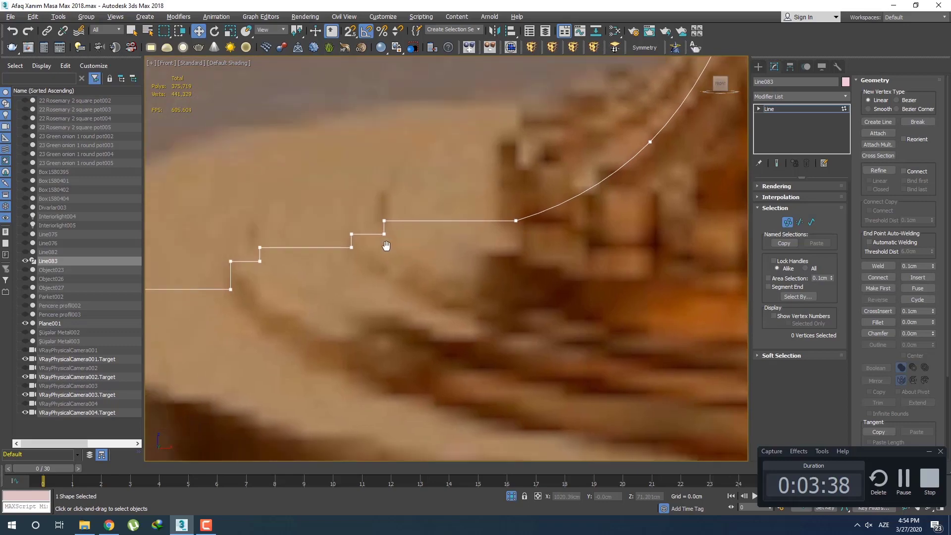
scroll(298, 266, down, 3)
scroll(298, 266, up, 2)
scroll(299, 266, down, 3)
scroll(317, 269, up, 5)
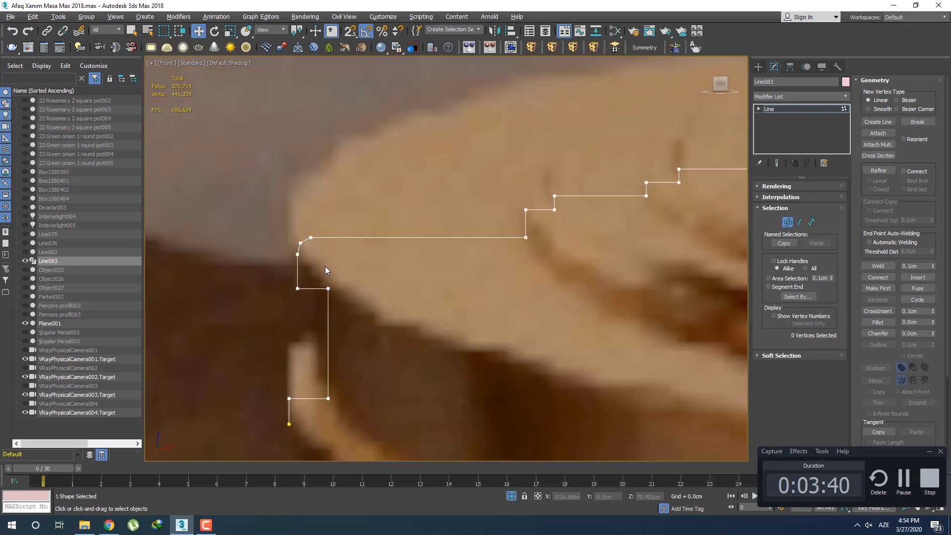
scroll(325, 270, up, 4)
click(300, 246)
right_click(288, 237)
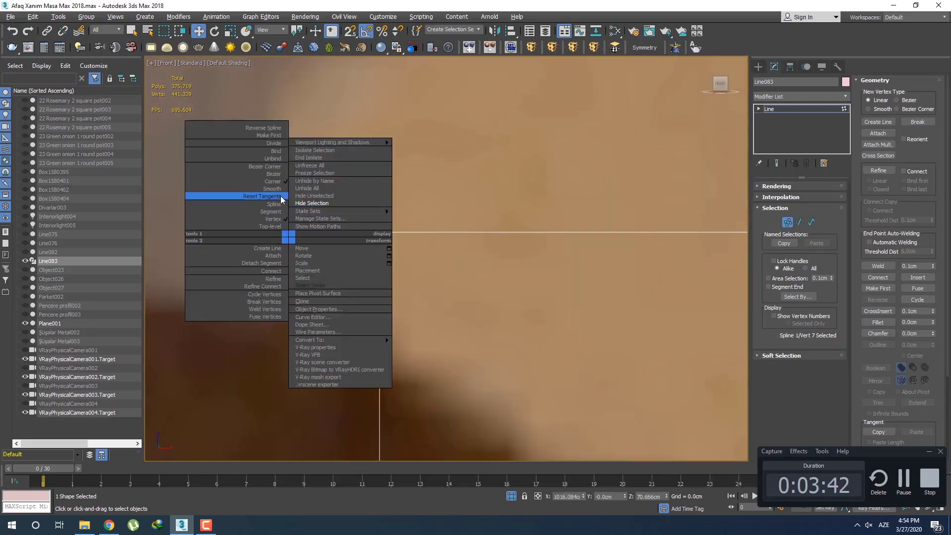
click(281, 189)
scroll(307, 246, up, 3)
click(327, 272)
click(349, 219)
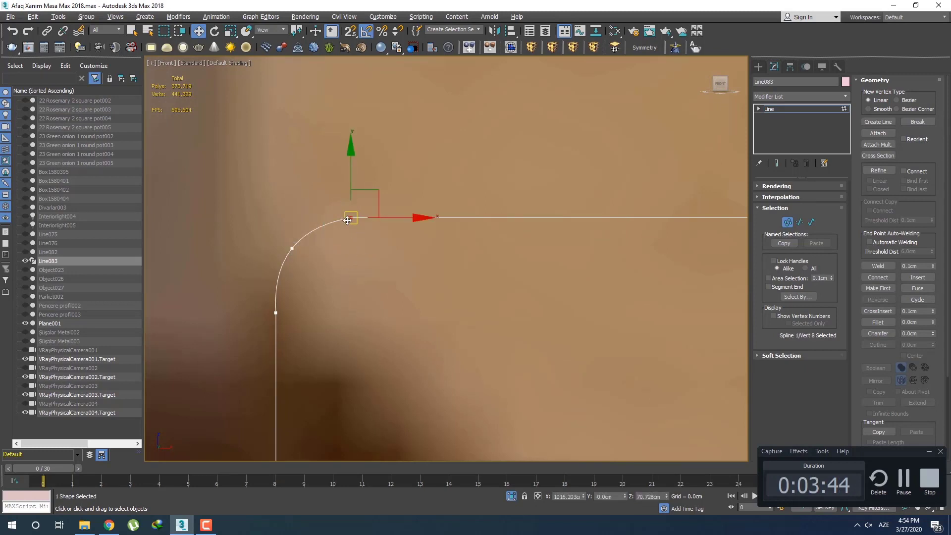
click(293, 248)
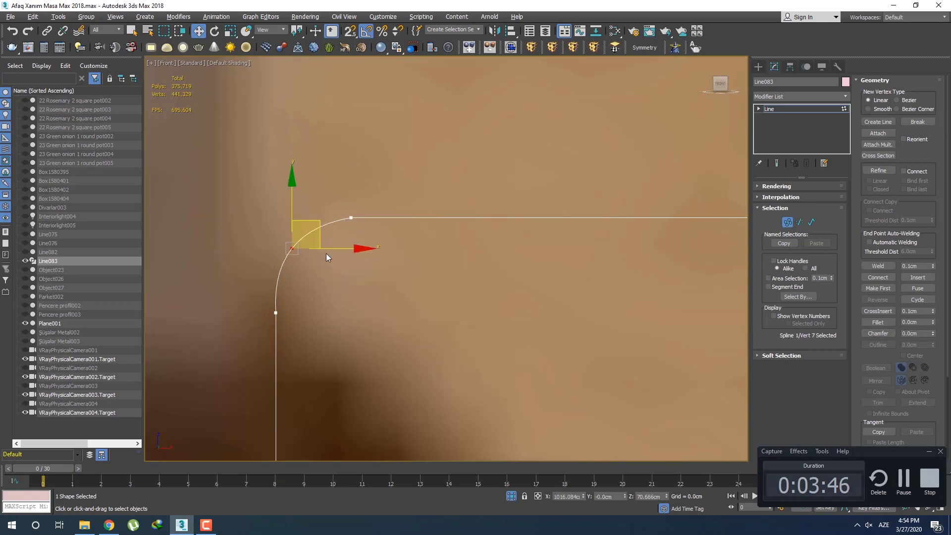
scroll(357, 238, down, 3)
click(374, 270)
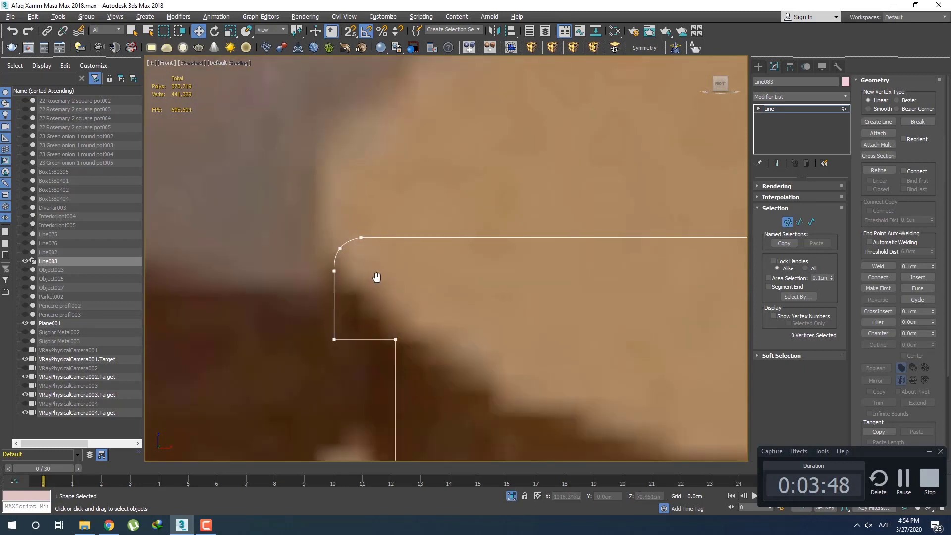
Compare the whole traced profile, from the base edge up to the tabletop, with the reference pedestal
scroll(362, 278, up, 3)
scroll(267, 278, down, 2)
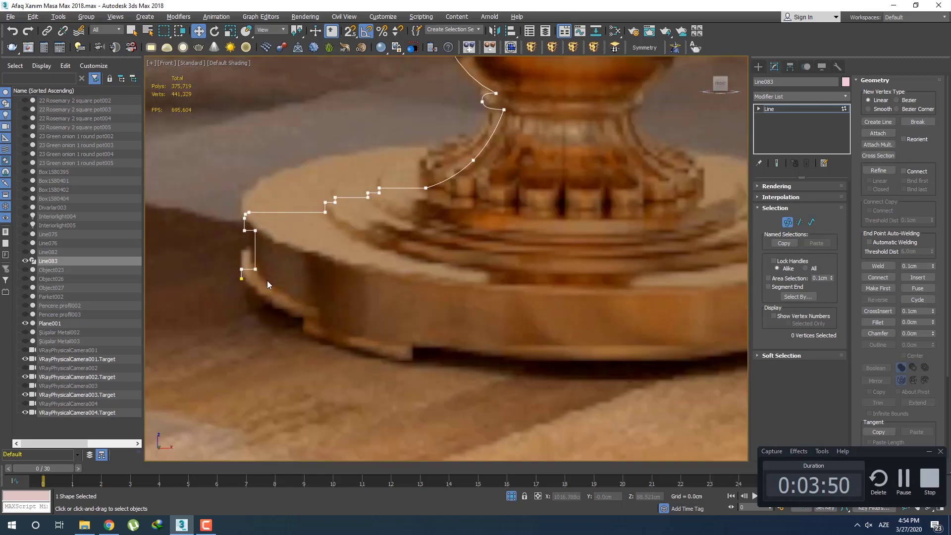
scroll(272, 280, down, 3)
scroll(329, 205, up, 2)
middle_drag(329, 205, 344, 285)
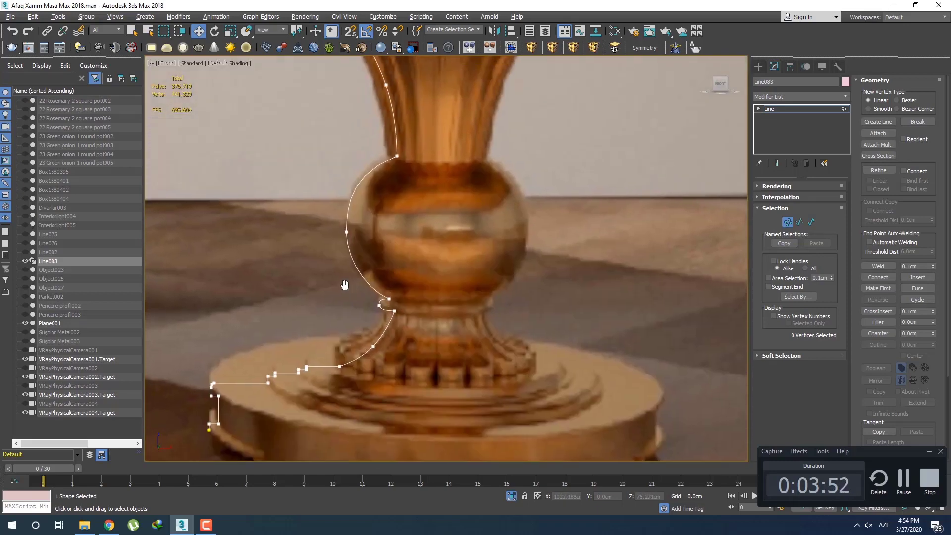
scroll(345, 282, down, 1)
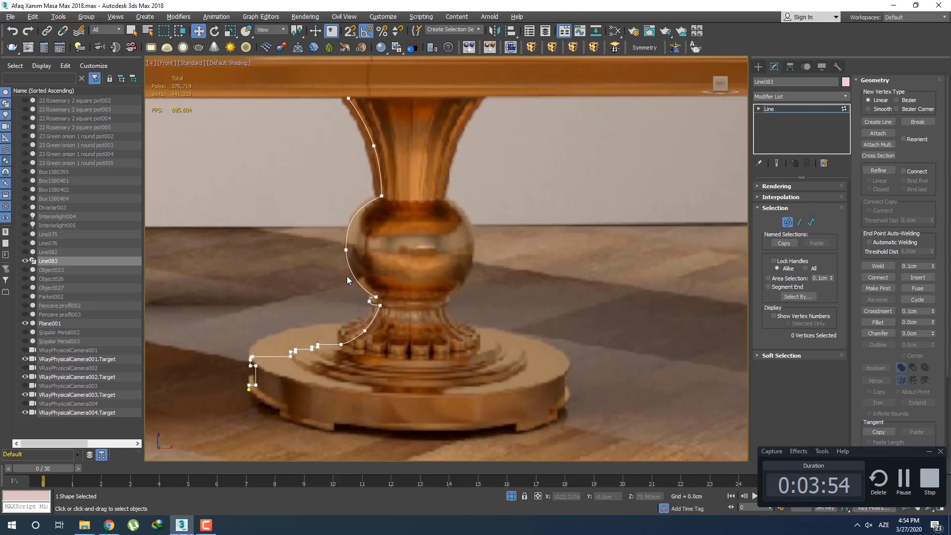
middle_drag(346, 286, 354, 259)
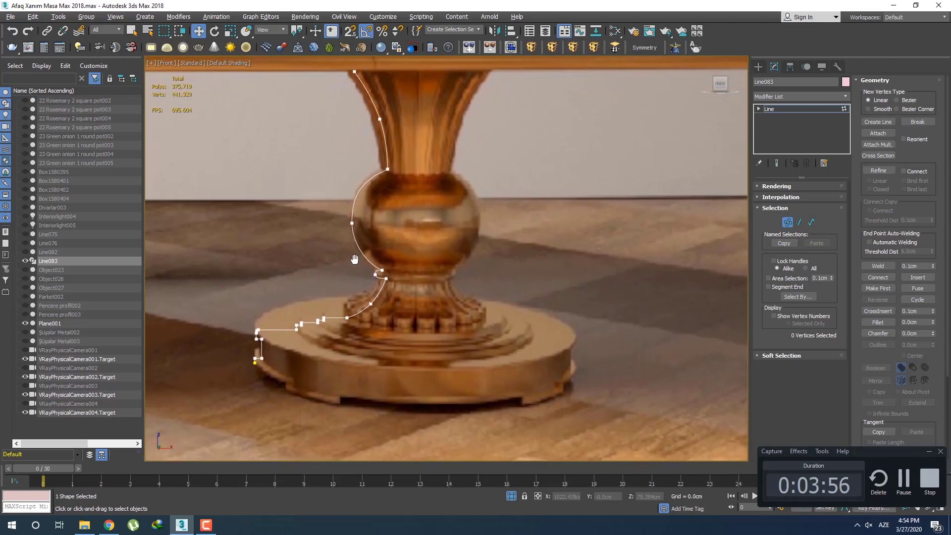
Move the flared foot's lower vertex about 0.68 cm inward and its middle vertex about 0.42 cm inward and 0.15 cm up
scroll(357, 272, up, 5)
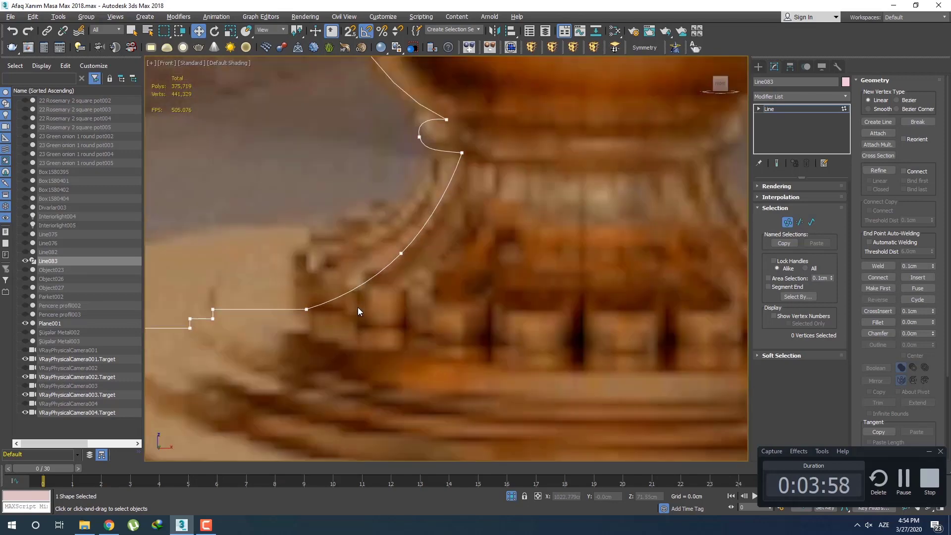
click(307, 310)
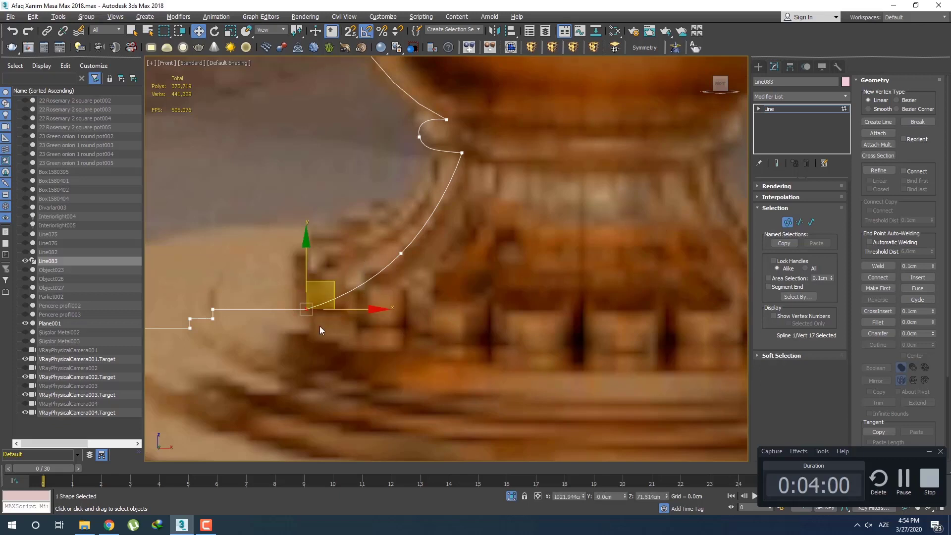
drag(343, 312, 383, 300)
click(401, 254)
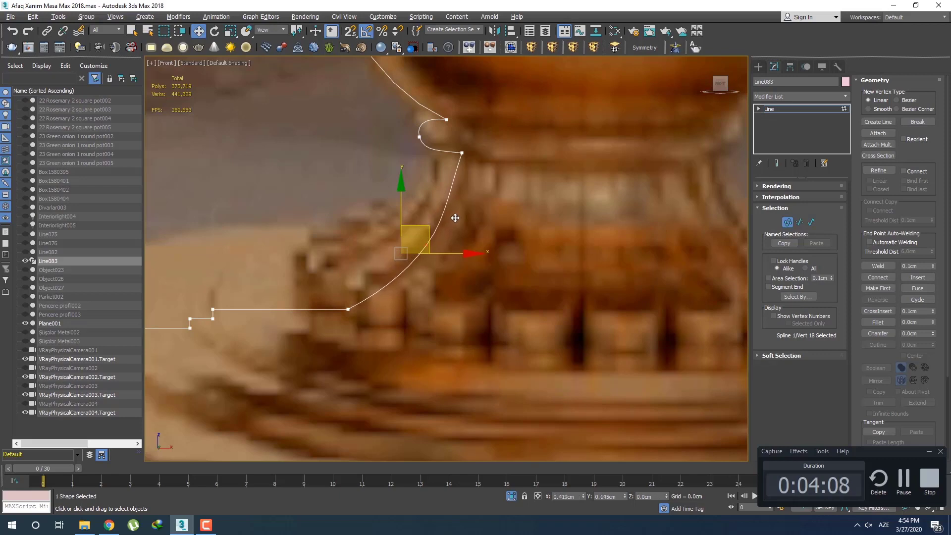
Nudge the flared foot's lower vertex further inward and its middle vertex slightly inward and up to refine the flare
click(349, 309)
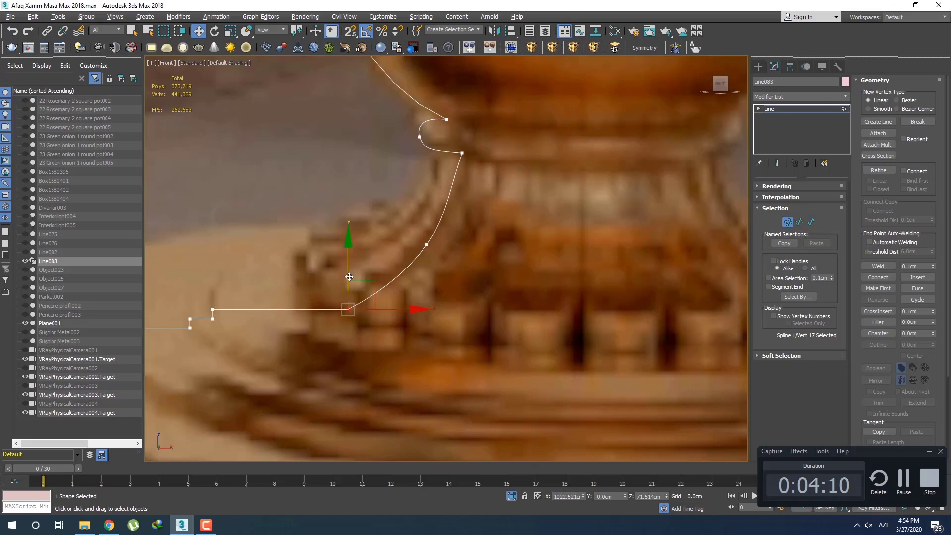
drag(390, 309, 398, 310)
click(421, 279)
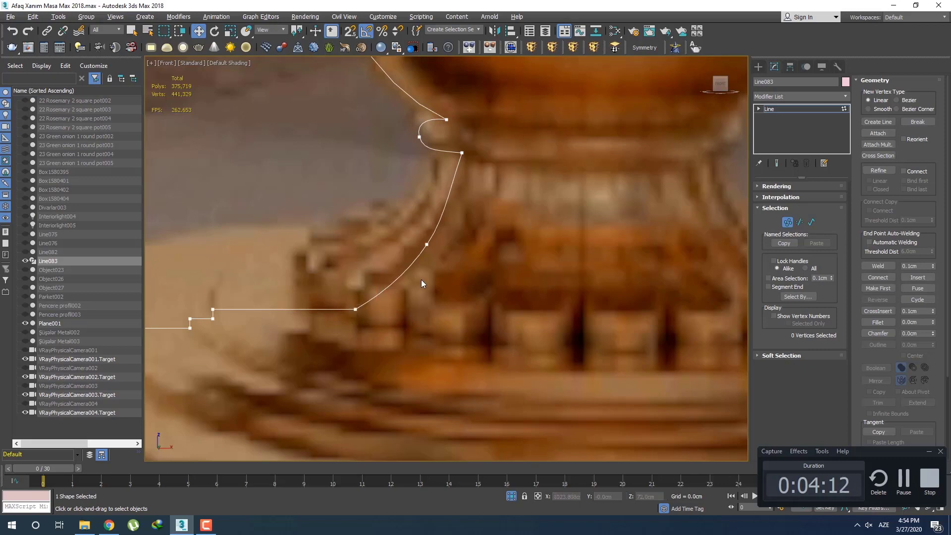
click(427, 245)
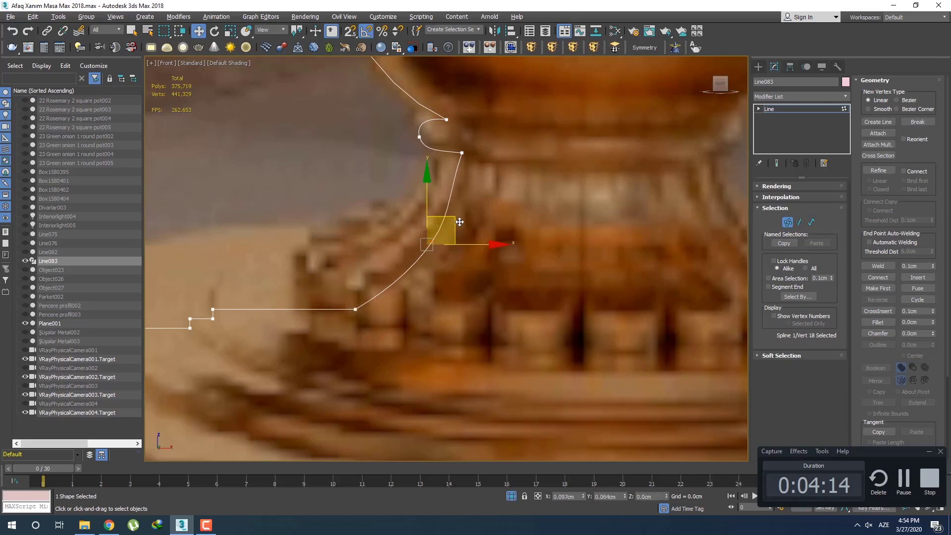
drag(459, 222, 464, 218)
click(462, 153)
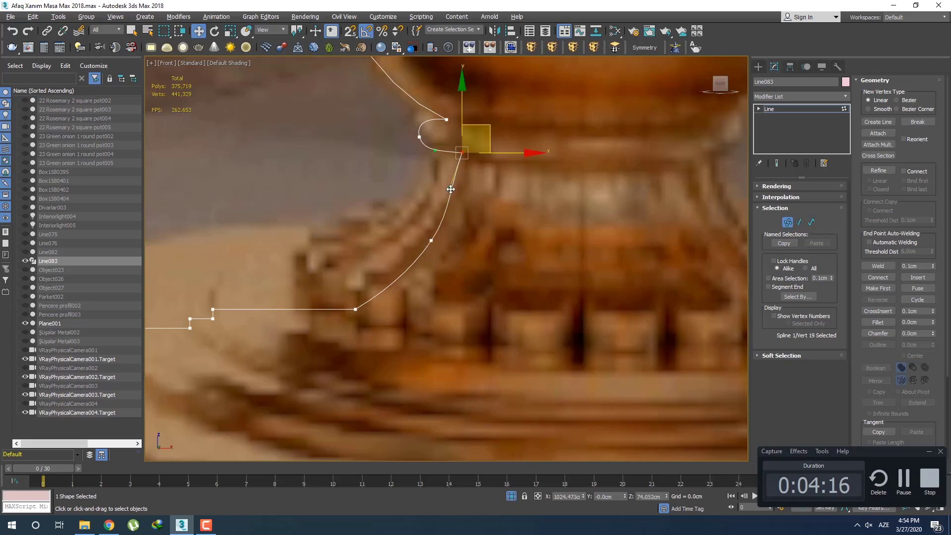
click(484, 236)
Apply a Lathe modifier to the profile line and move its axis about 6.3 cm along X to the pedestal's centre
scroll(397, 284, down, 2)
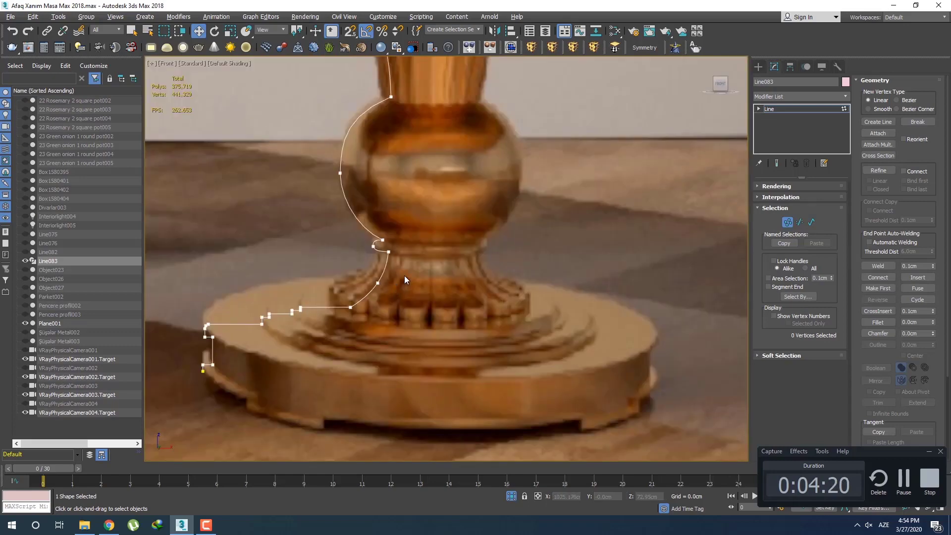
middle_drag(412, 284, 429, 301)
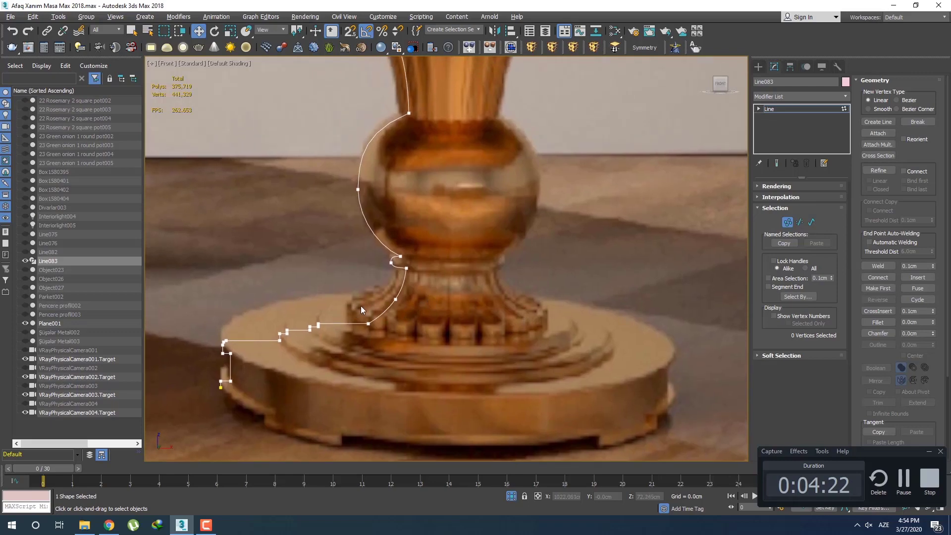
click(796, 97)
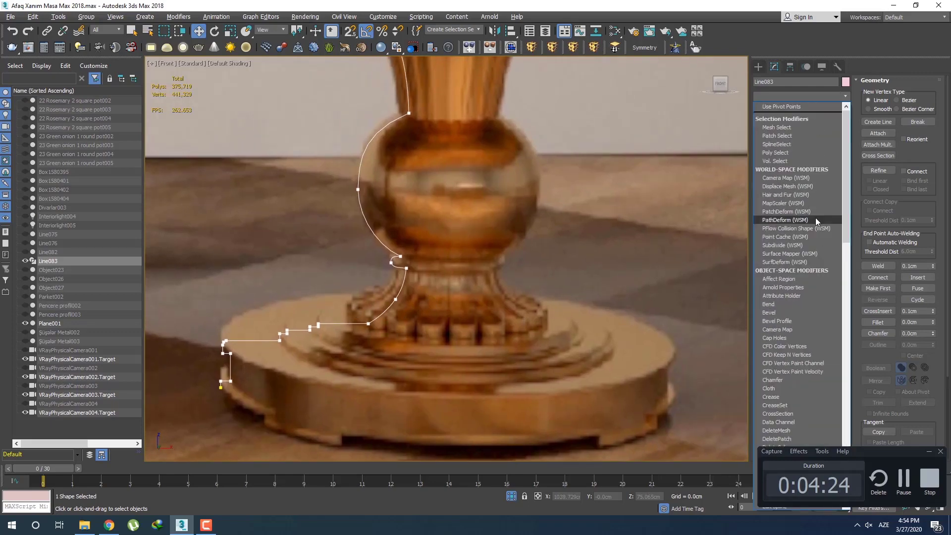
text(l)
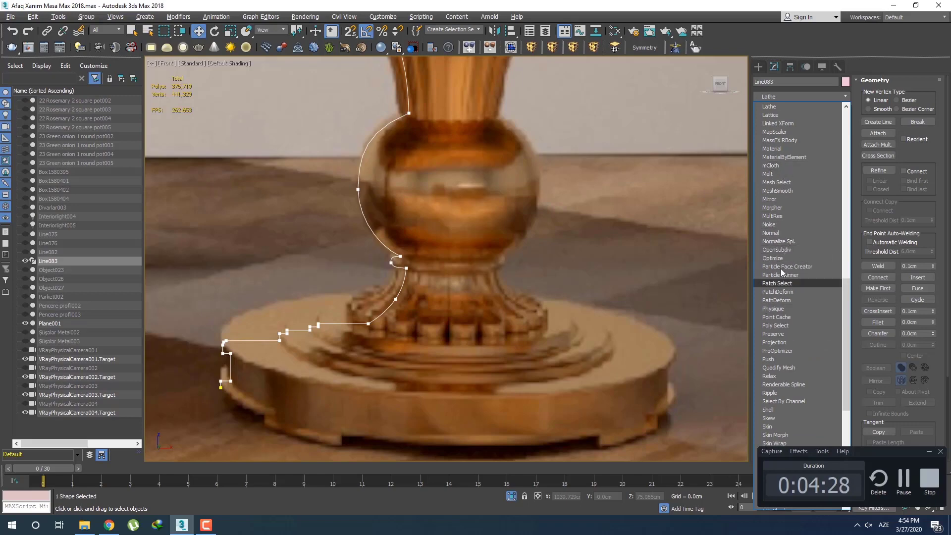
click(769, 107)
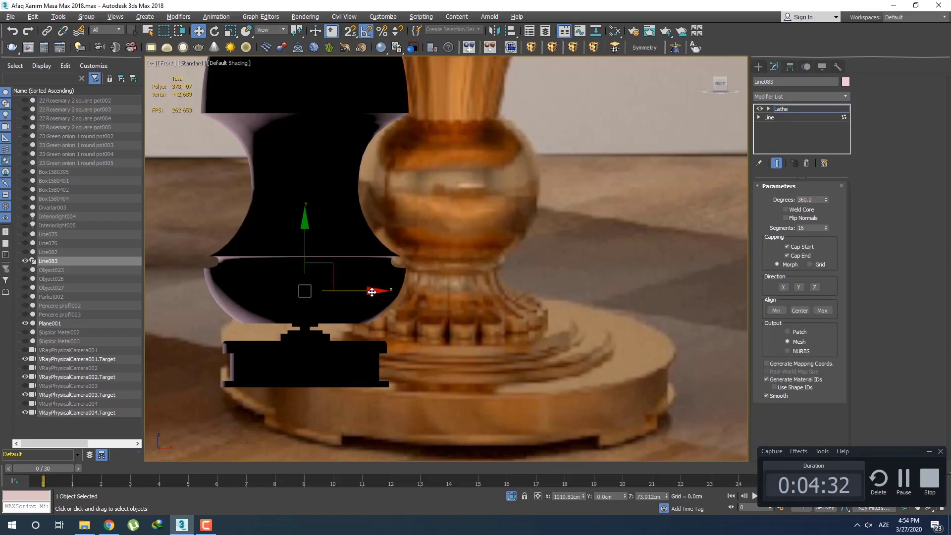
drag(366, 291, 503, 309)
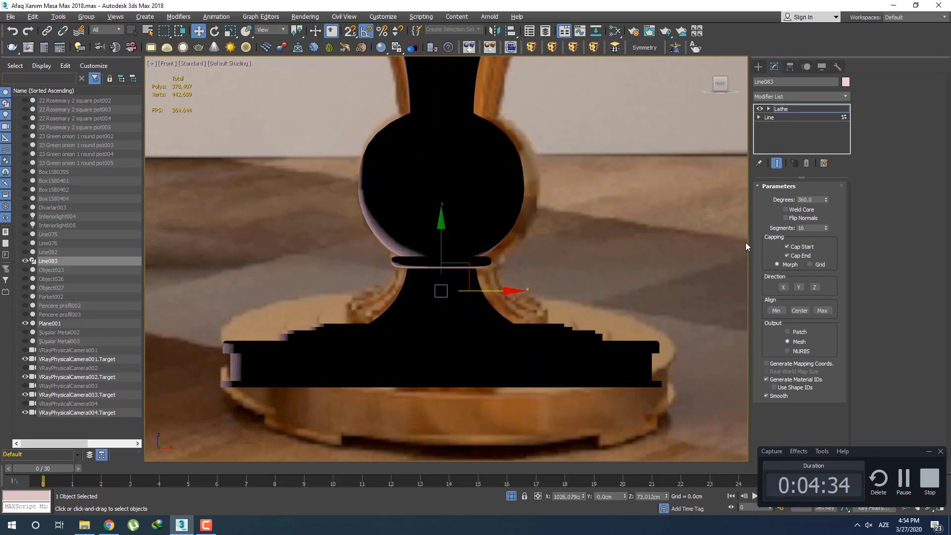
Enable Weld Core and Flip Normals, and shift the lathe axis about 0.36 cm further along X to match the reference sphere's width
click(786, 209)
click(786, 217)
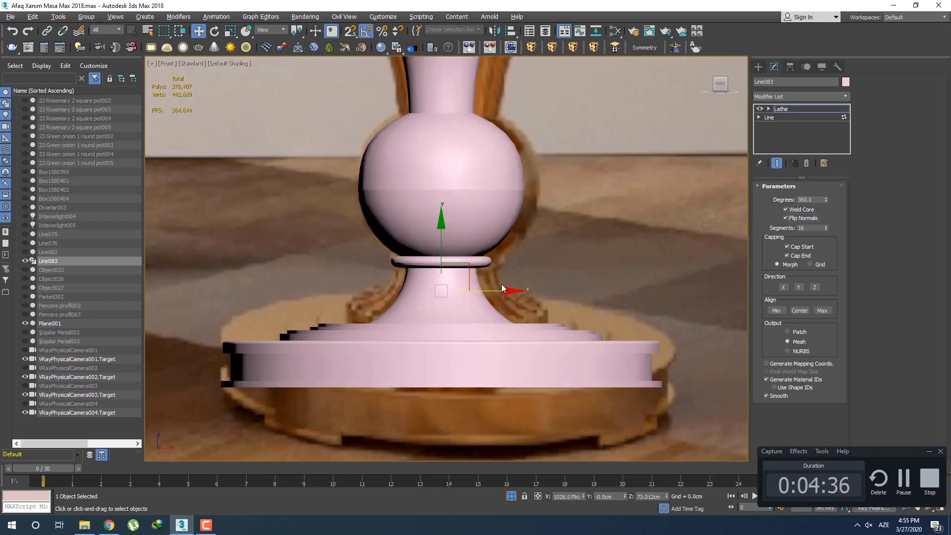
middle_drag(501, 285, 509, 317)
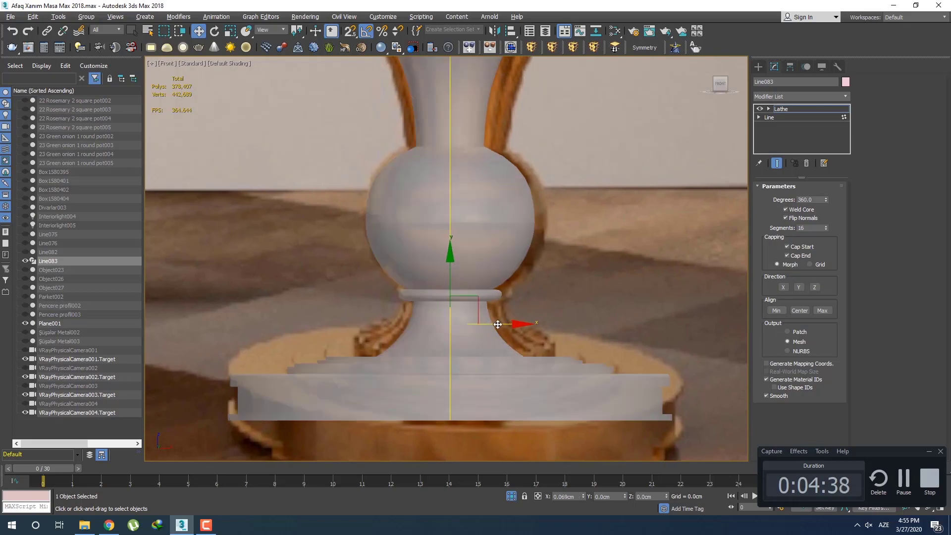
drag(497, 324, 504, 325)
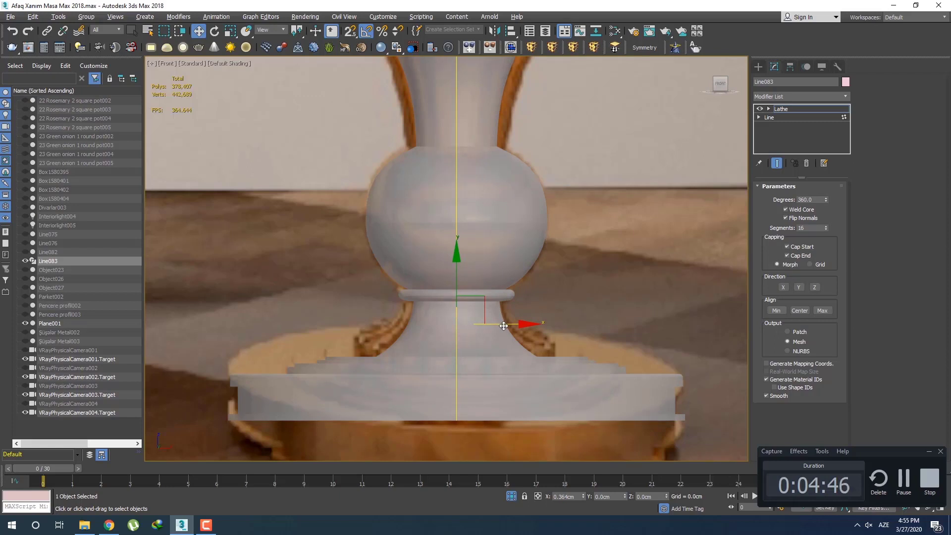
Inspect the lathed mesh with edged faces switched on and back off, looking closely at the sphere
middle_drag(501, 319, 502, 341)
key(F4)
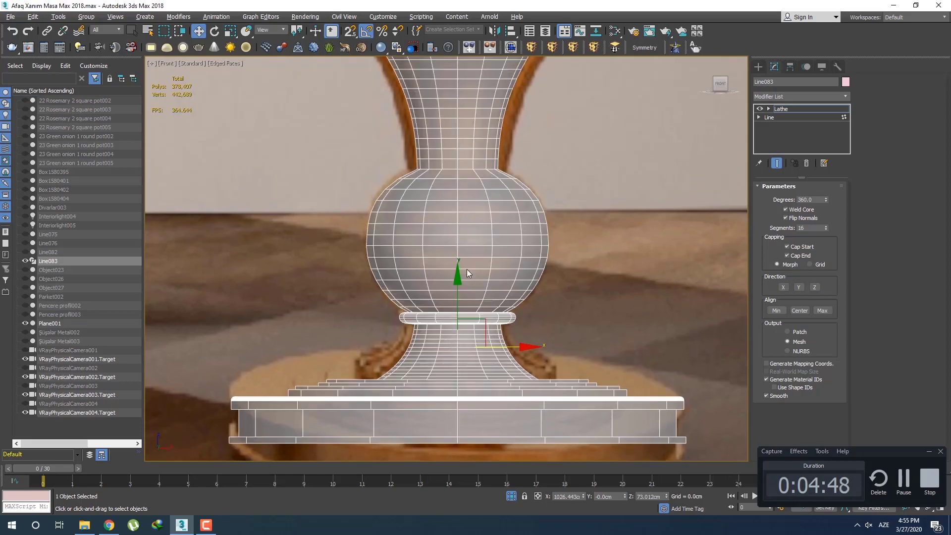
key(F4)
scroll(470, 265, up, 5)
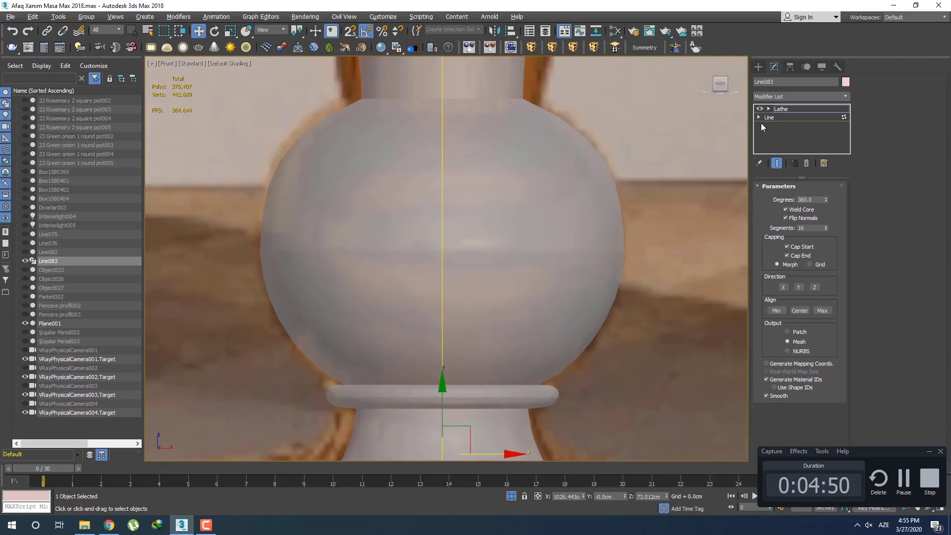
Edit the profile line with the lathe result shown, pulling the lower handle of the sphere's widest vertex about 0.11 cm outward and 0.18 cm down
click(766, 119)
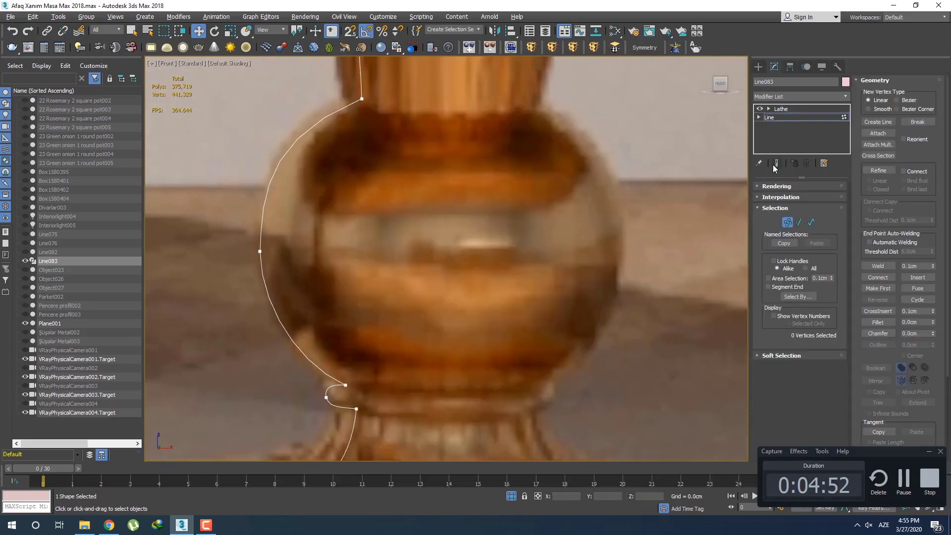
click(776, 164)
drag(242, 221, 253, 313)
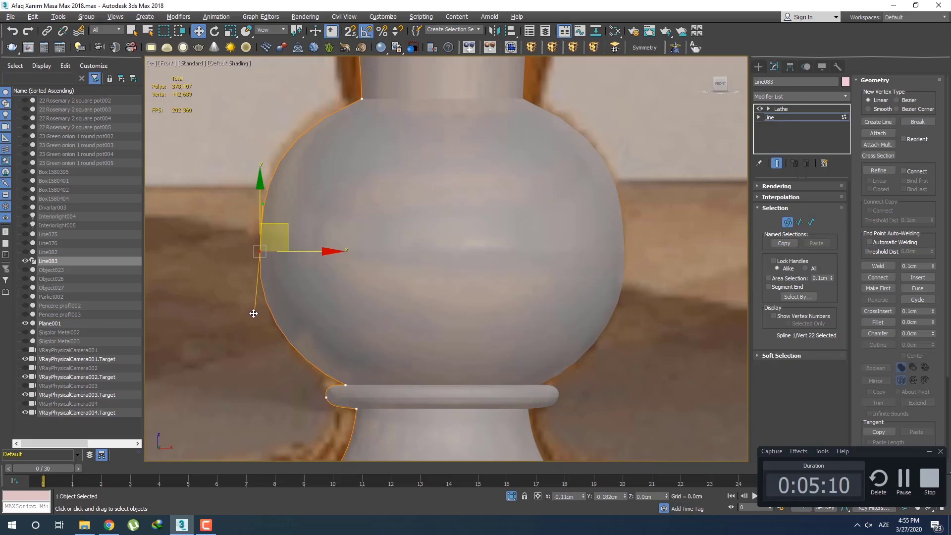
click(254, 322)
scroll(332, 292, down, 3)
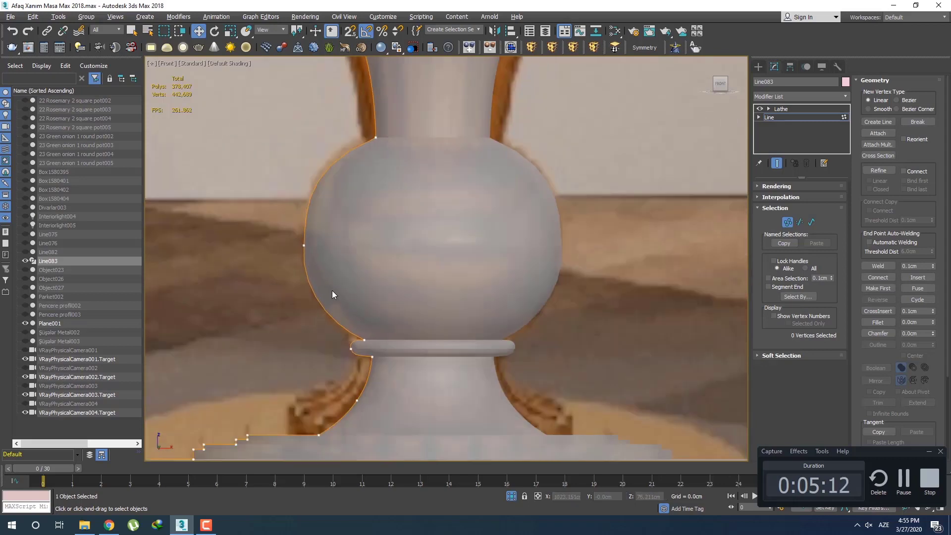
Move the upper handle of the sphere's widest vertex slightly outward and up, and its lower handle slightly further down
click(303, 246)
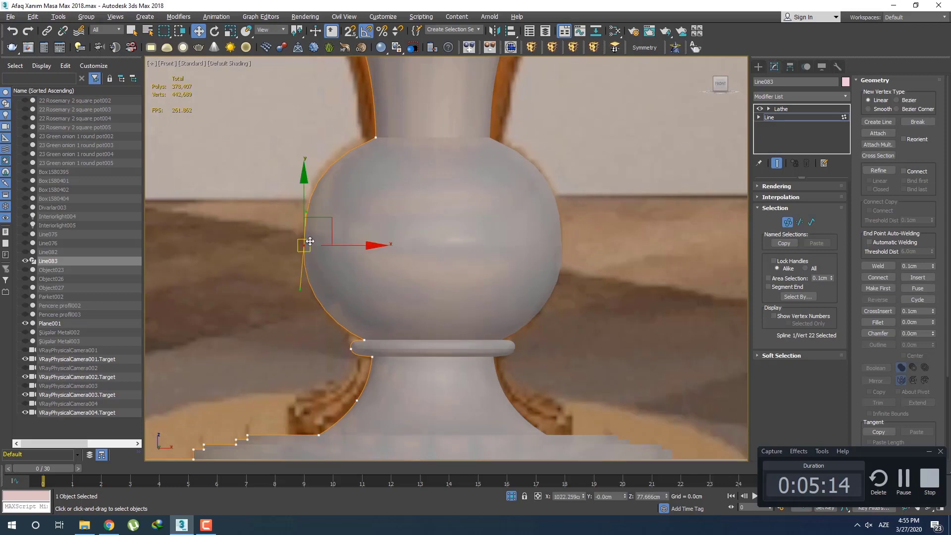
drag(308, 212, 305, 207)
click(262, 212)
click(304, 246)
scroll(305, 255, up, 2)
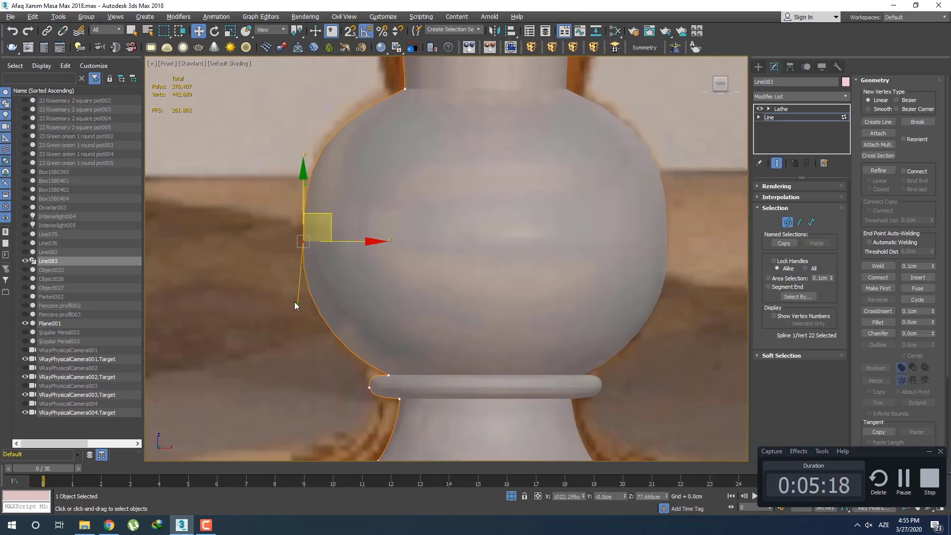
drag(297, 305, 295, 310)
click(339, 343)
Select the vertex where the sphere meets the ring below and nudge its curve handle slightly down to refine the sphere's underside
middle_drag(340, 343, 339, 287)
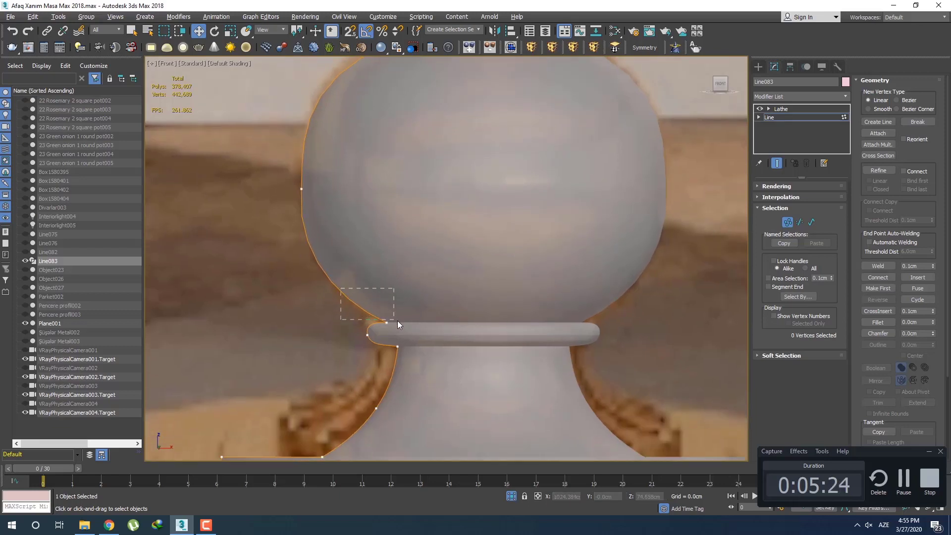
drag(398, 321, 402, 322)
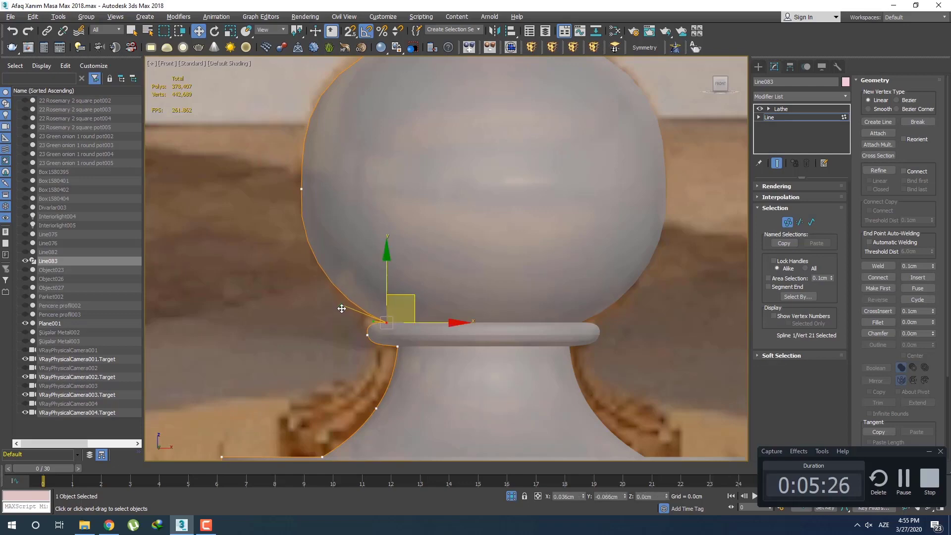
click(340, 312)
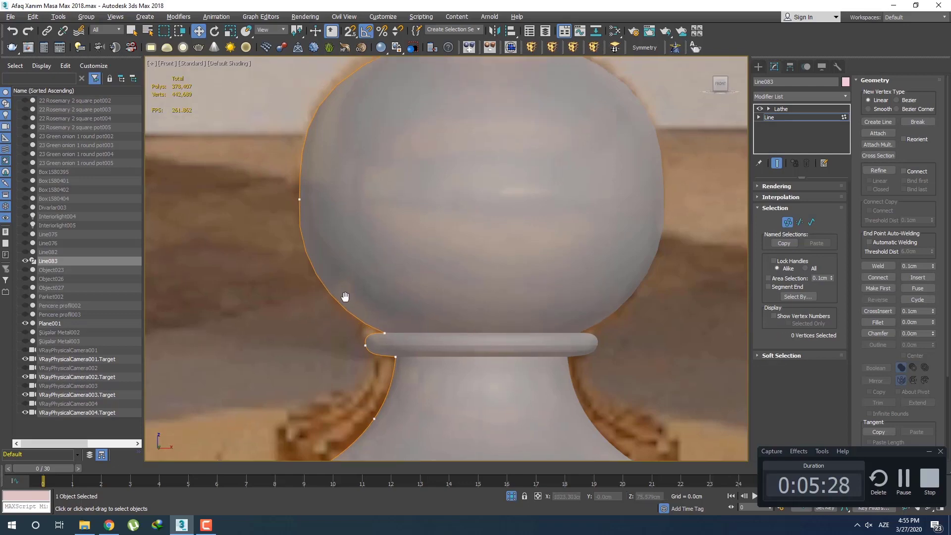
Move the lower handle of the sphere's widest vertex about 0.09 cm inward and 0.04 cm up
scroll(350, 272, down, 2)
scroll(337, 267, up, 2)
click(310, 254)
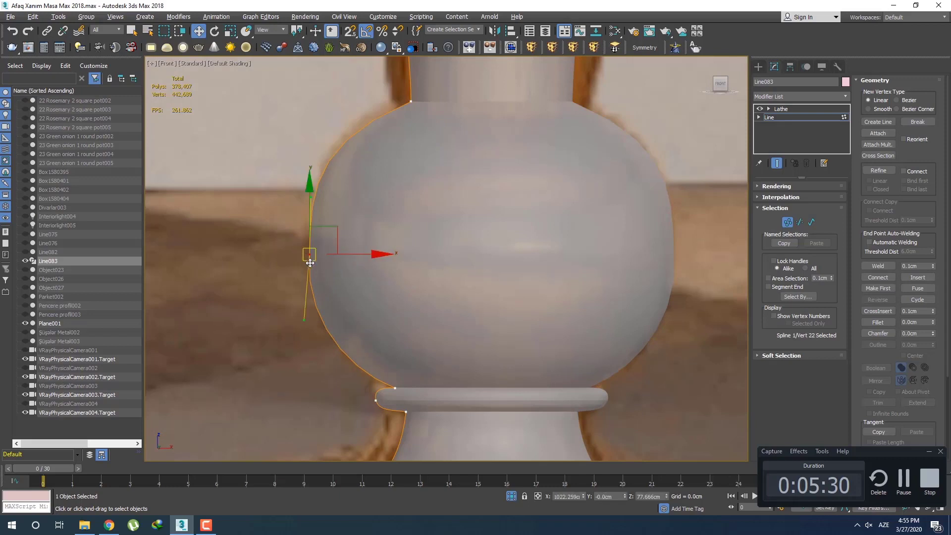
scroll(303, 339, up, 2)
drag(301, 346, 306, 342)
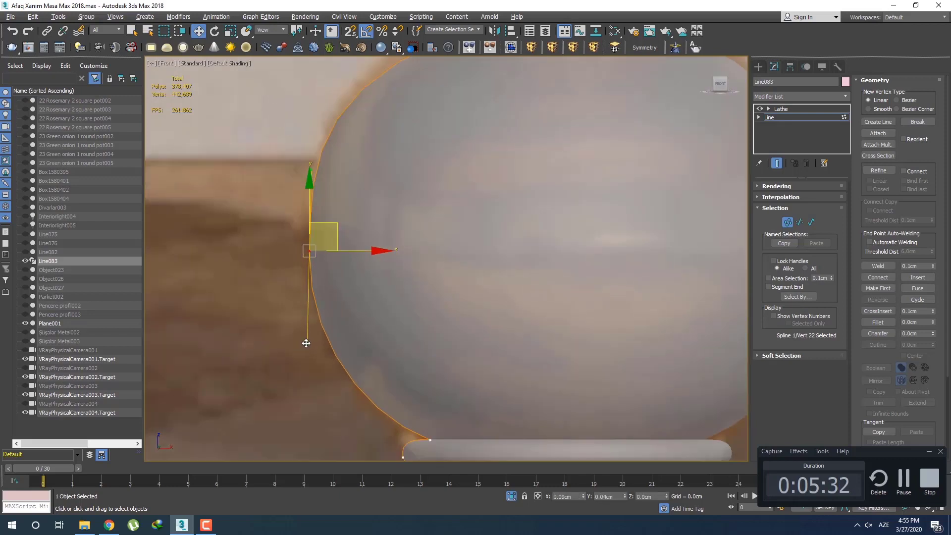
click(258, 314)
middle_drag(305, 251, 301, 308)
Tilt the upper handle of the sphere's widest vertex slightly inward and up, and pull its lower handle outward and slightly up
click(304, 308)
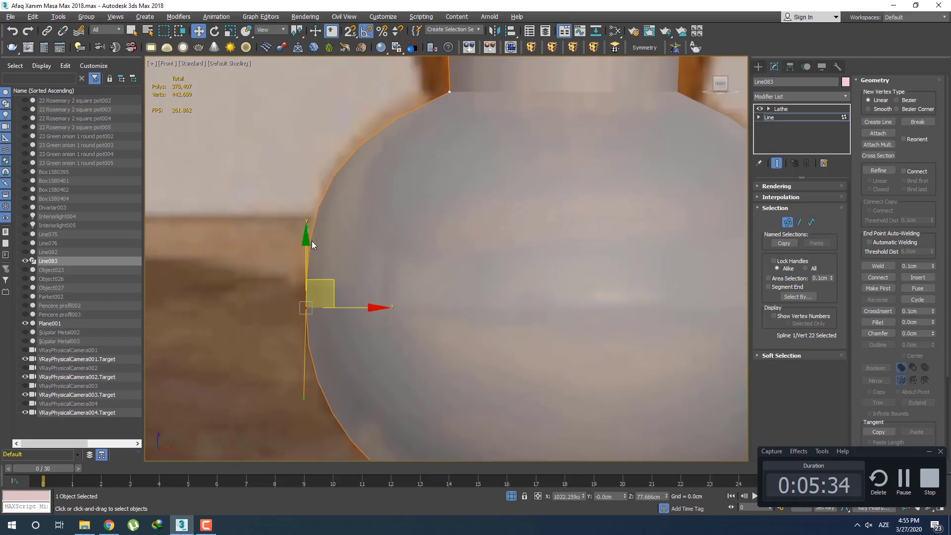
scroll(309, 231, up, 1)
drag(310, 230, 317, 222)
scroll(335, 287, down, 5)
scroll(302, 251, up, 5)
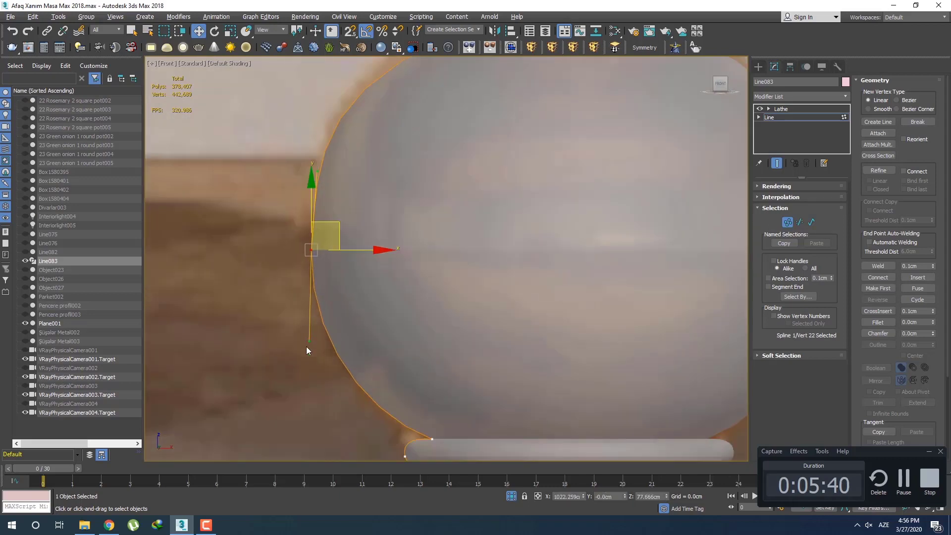
mouse_move(309, 341)
mouse_down()
mouse_move(309, 286)
mouse_move(308, 327)
mouse_move(297, 333)
mouse_up()
click(316, 280)
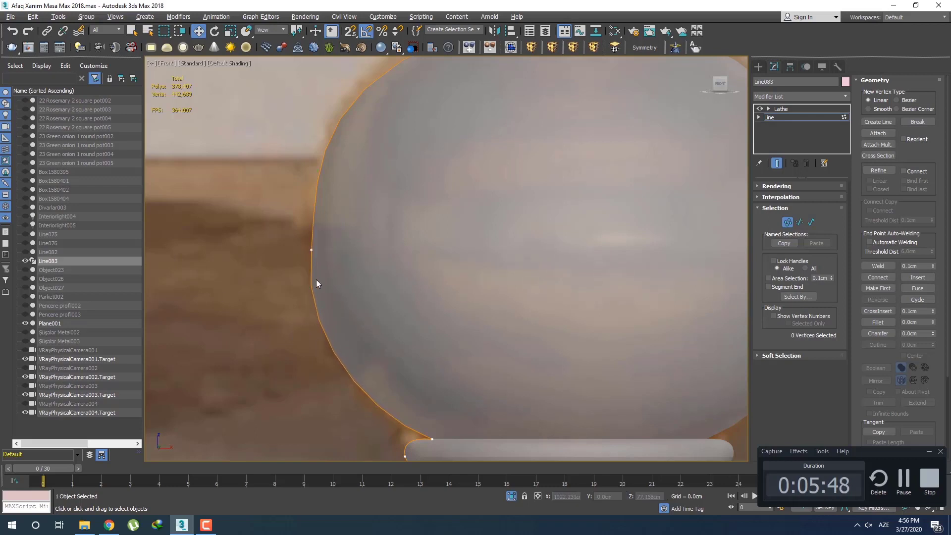
Set the profile line's interpolation steps to 30
click(780, 197)
double_click(811, 209)
text(5)
key(Return)
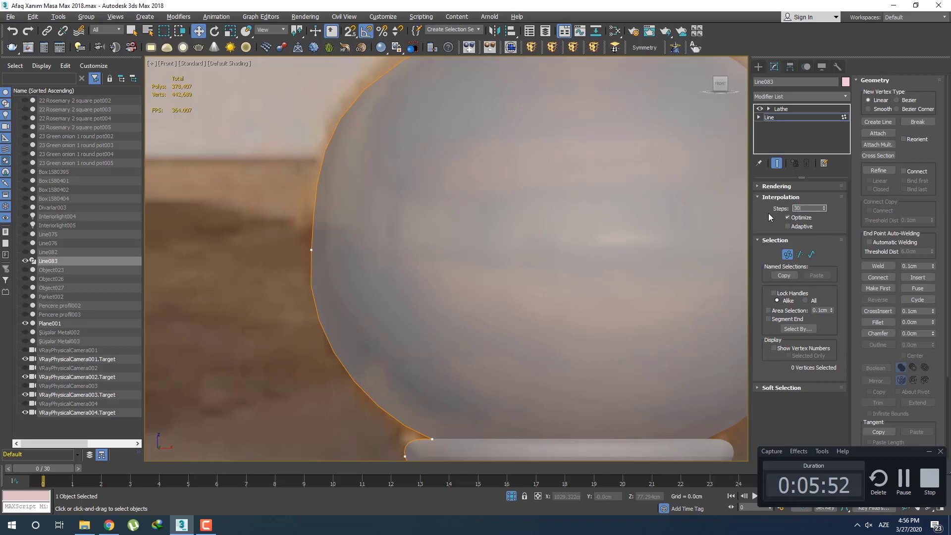
key(Return)
Move the widest vertex's lower handle inward and down, and shorten its upper handle by pulling it down towards the vertex
drag(299, 233, 340, 280)
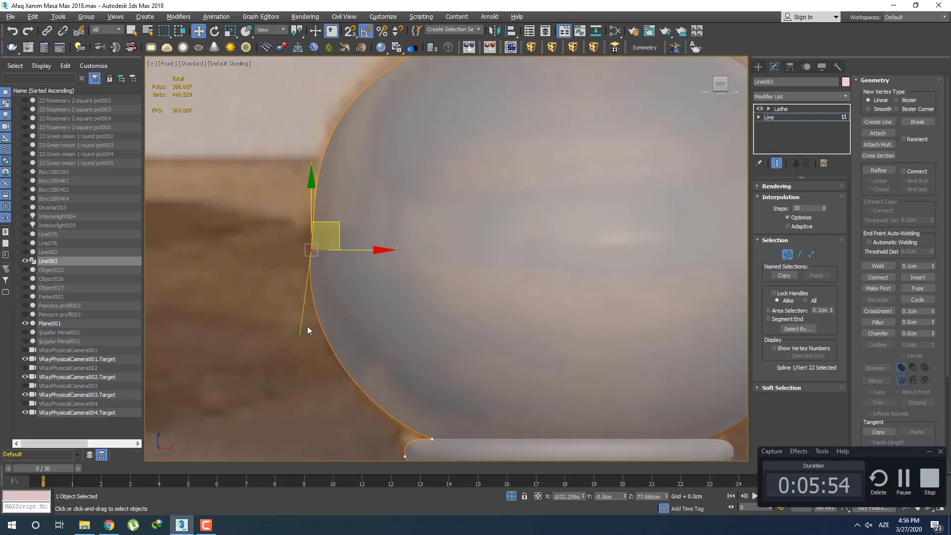
drag(307, 335, 311, 349)
scroll(302, 317, down, 3)
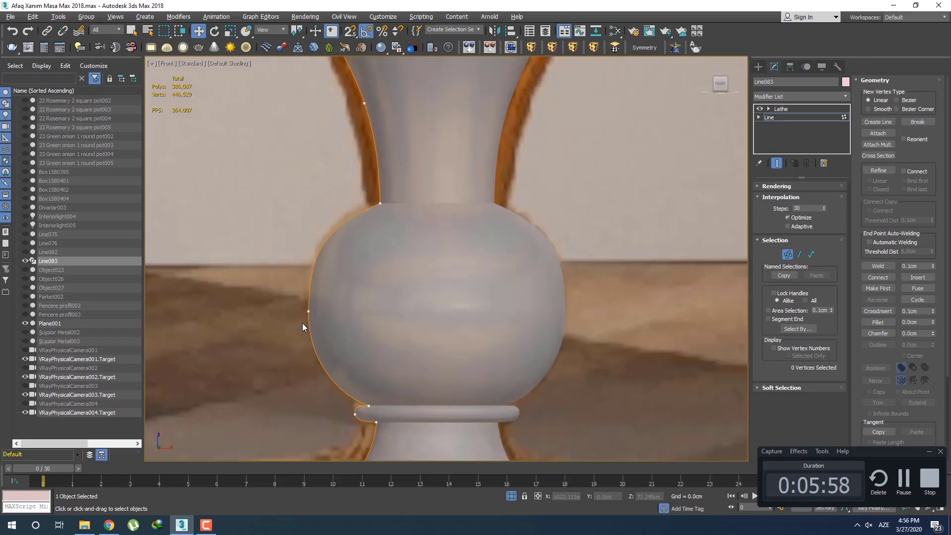
scroll(315, 317, up, 2)
drag(308, 233, 304, 266)
click(316, 367)
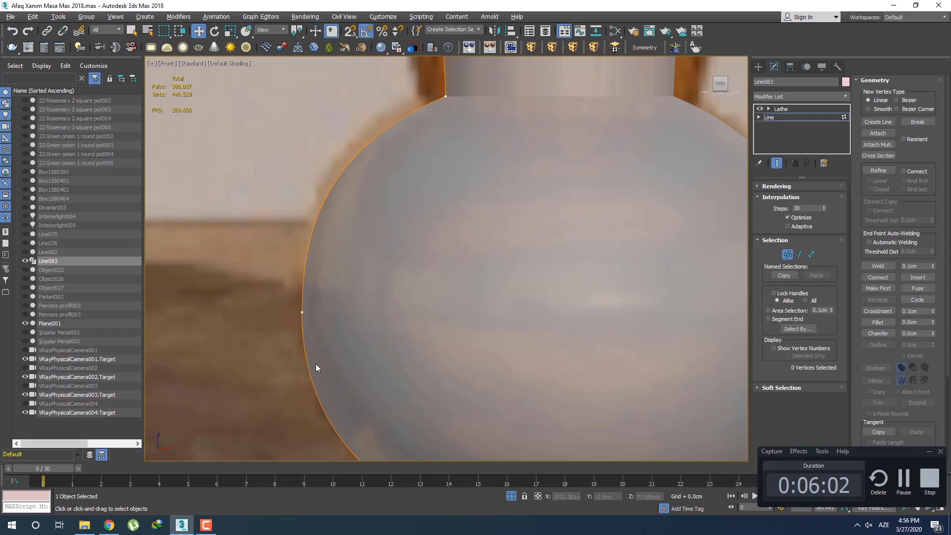
Fine-tune the lower handle of the sphere's widest vertex, moving it slightly inward and up and back a touch outward and down
scroll(307, 297, down, 3)
click(295, 262)
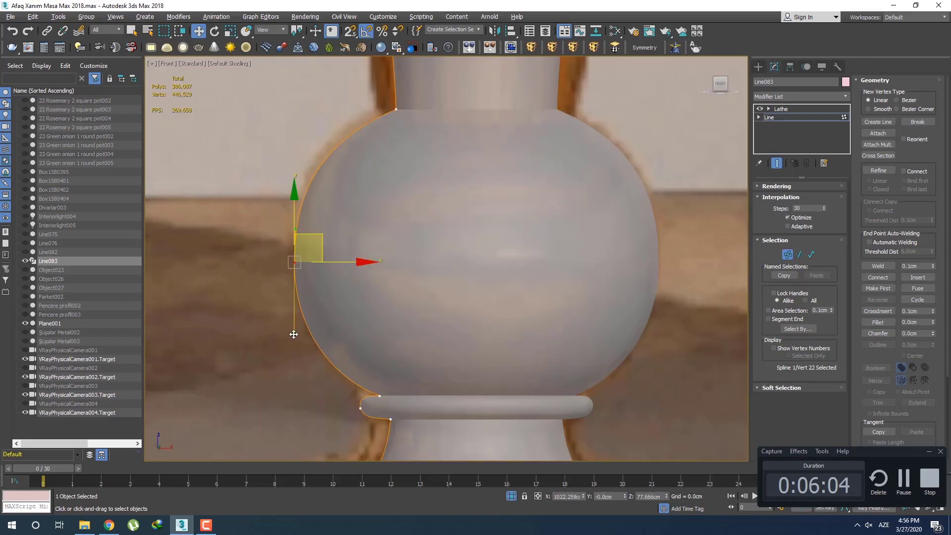
drag(294, 334, 298, 331)
click(259, 312)
scroll(423, 305, down, 2)
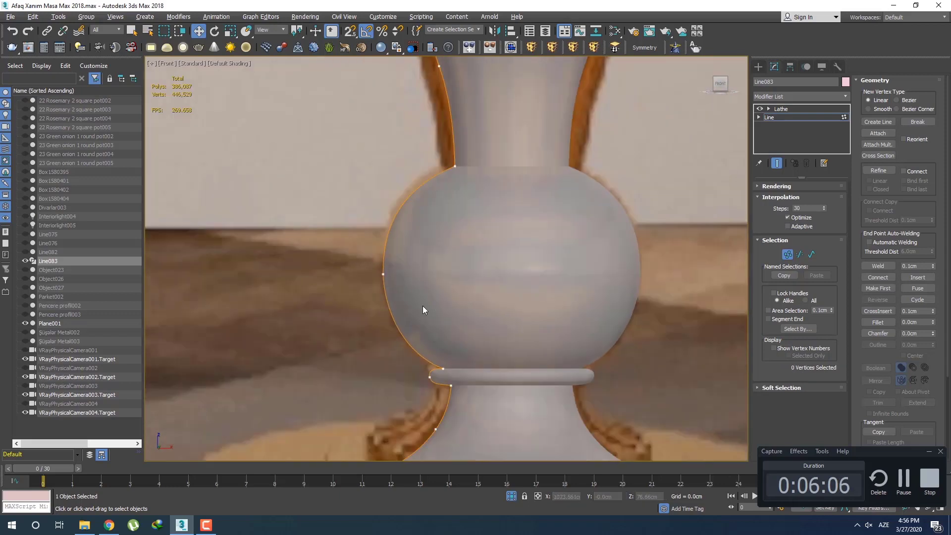
click(383, 273)
scroll(390, 303, up, 1)
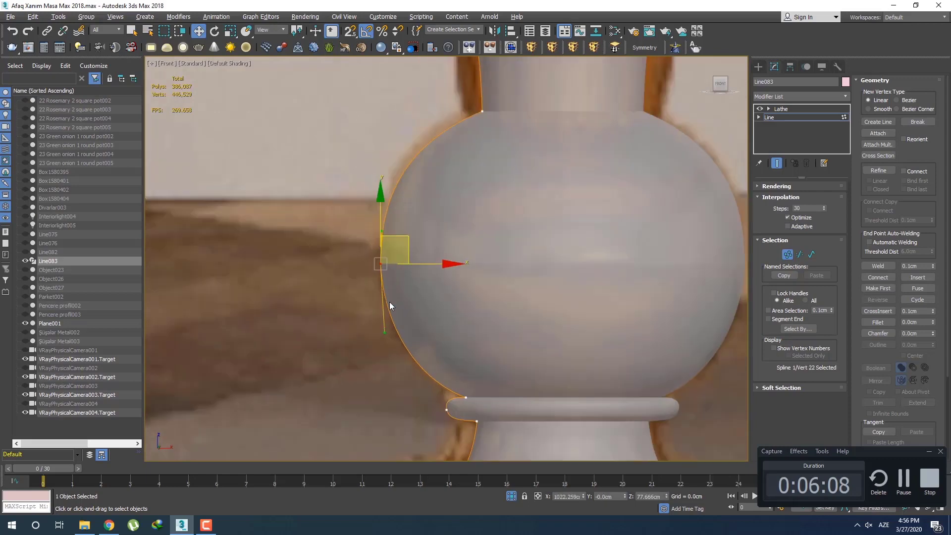
drag(384, 335, 383, 338)
click(373, 330)
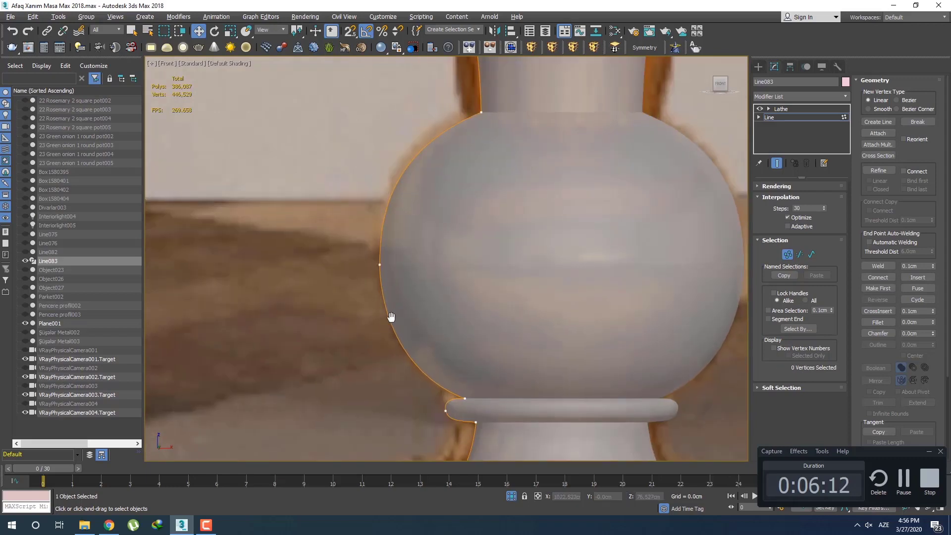
Raise the widest vertex's upper handle about 0.1 cm and nudge its lower handle outward to straighten the tangent vertically
scroll(377, 319, down, 1)
click(367, 284)
scroll(369, 285, up, 1)
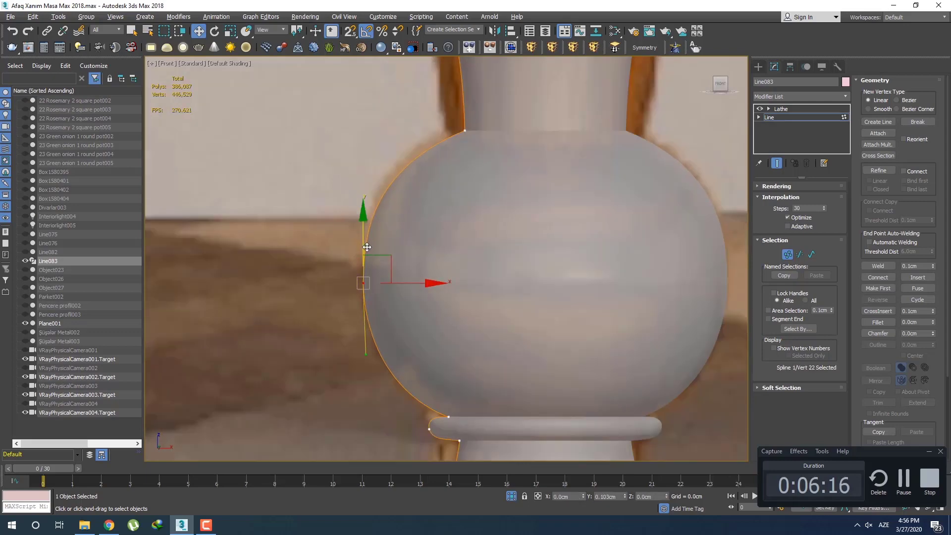
click(342, 263)
scroll(393, 308, down, 4)
scroll(396, 330, up, 3)
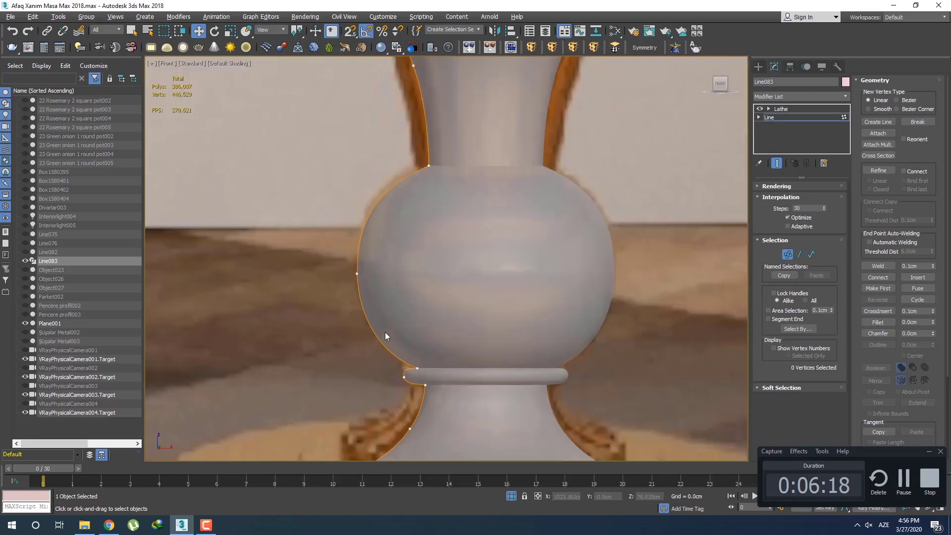
scroll(377, 313, up, 3)
click(336, 235)
drag(340, 337, 338, 335)
scroll(346, 304, down, 5)
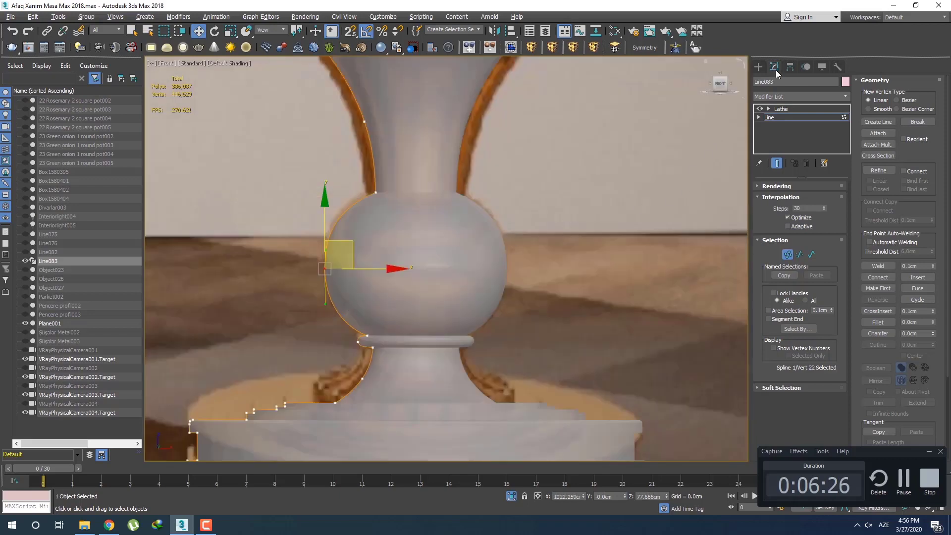
Leave vertex editing and compare the whole lathed pedestal with the reference image, then select it and examine the sphere's shading up close
click(759, 67)
click(555, 300)
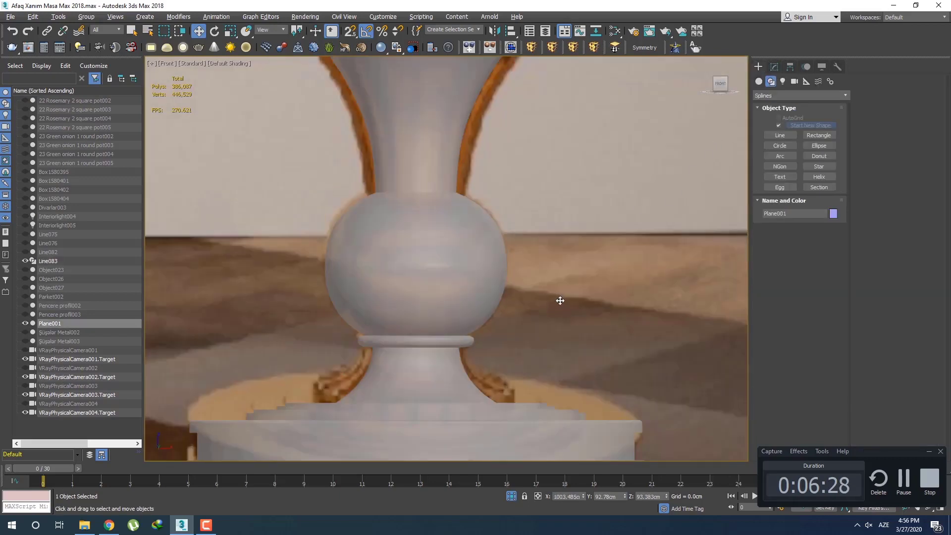
middle_drag(511, 307, 521, 325)
scroll(519, 324, down, 5)
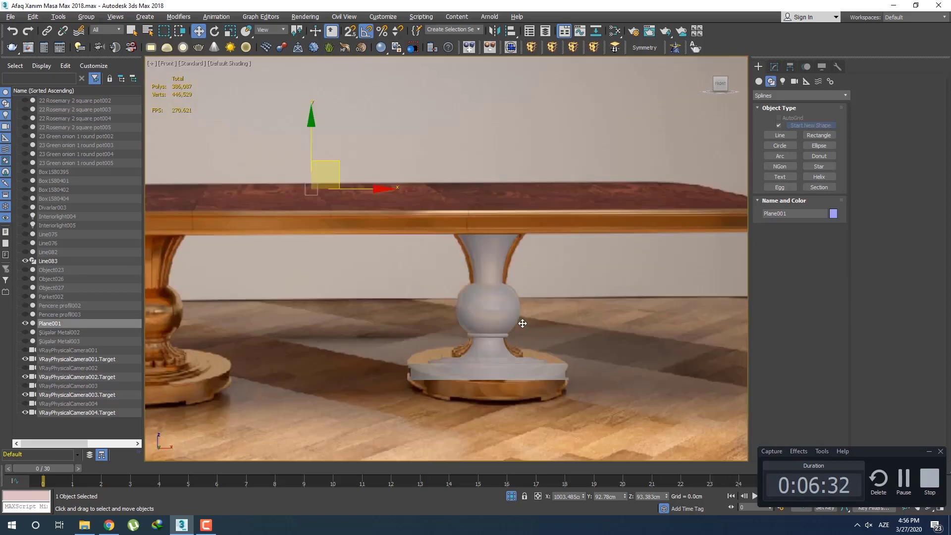
scroll(511, 335, up, 6)
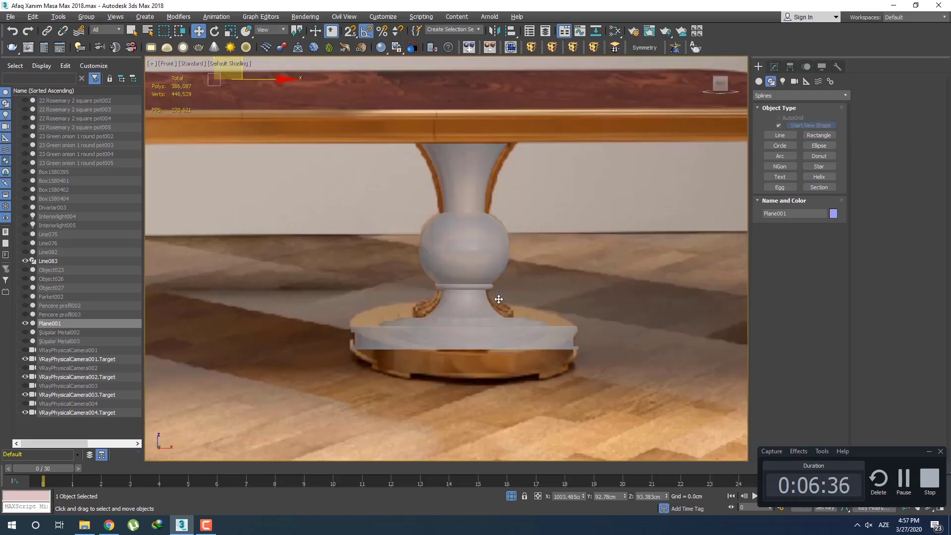
click(492, 285)
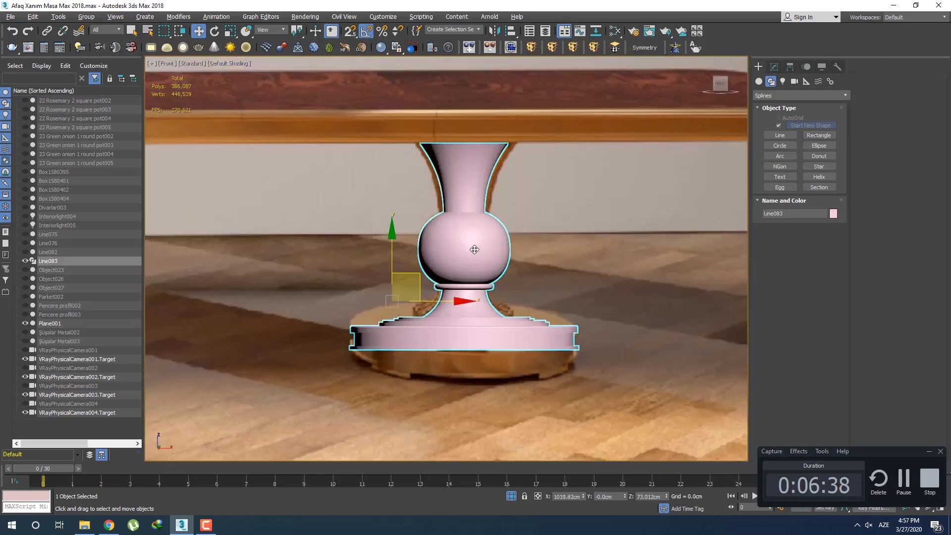
key(q)
scroll(475, 256, up, 3)
scroll(475, 255, up, 3)
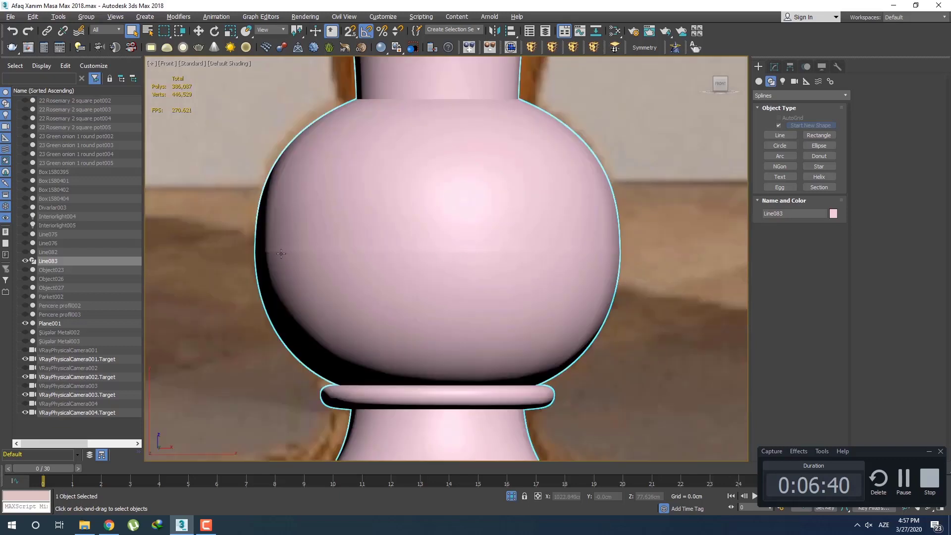
Return to the profile line's vertices and move the upper handle of the sphere's widest vertex slightly outward and up
click(773, 67)
click(783, 117)
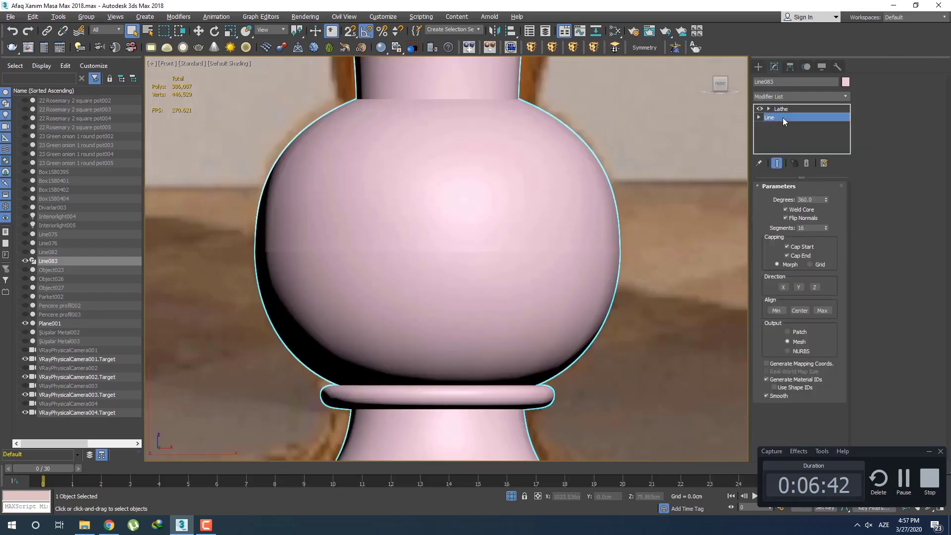
click(787, 254)
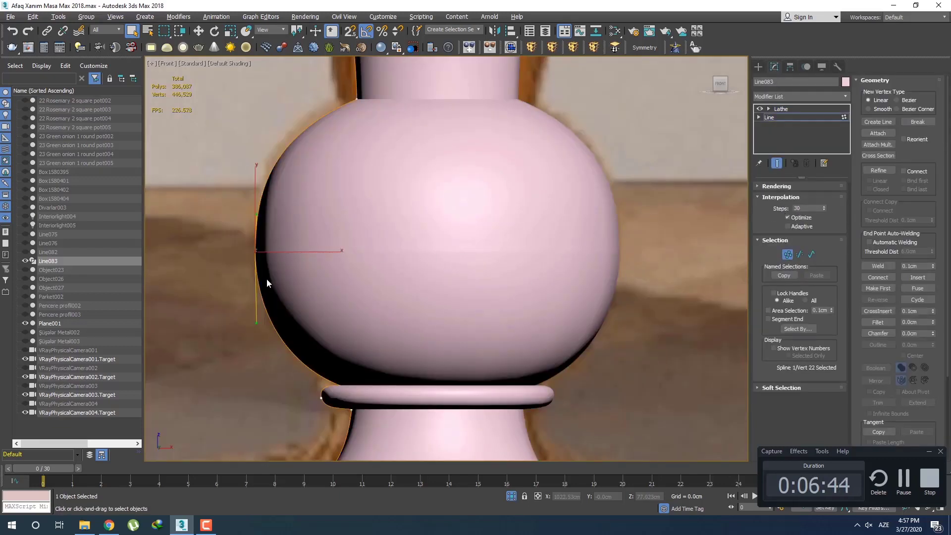
drag(654, 285, 655, 287)
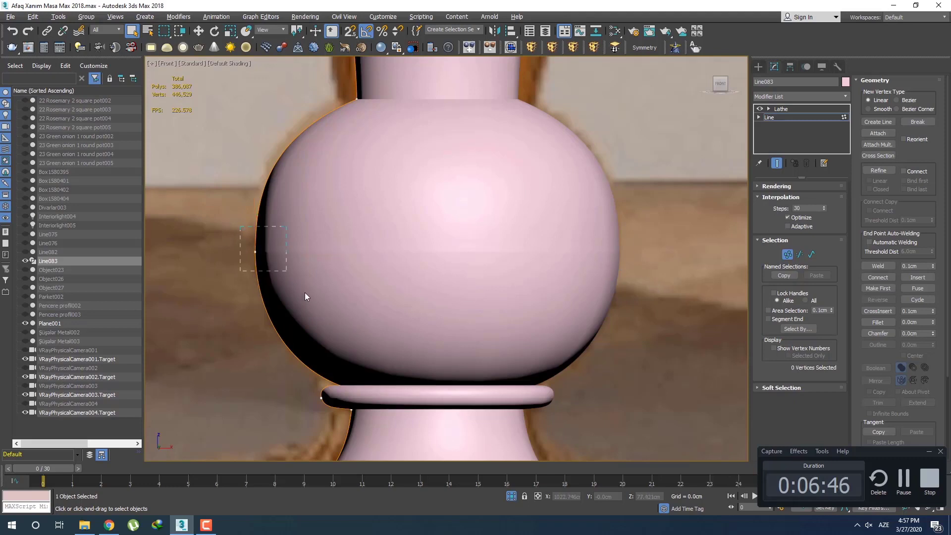
drag(305, 296, 270, 328)
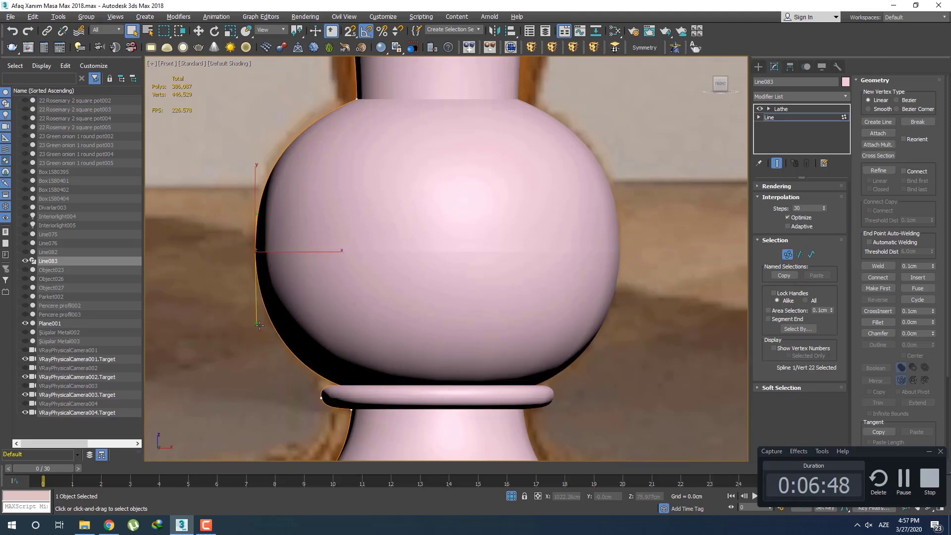
key(w)
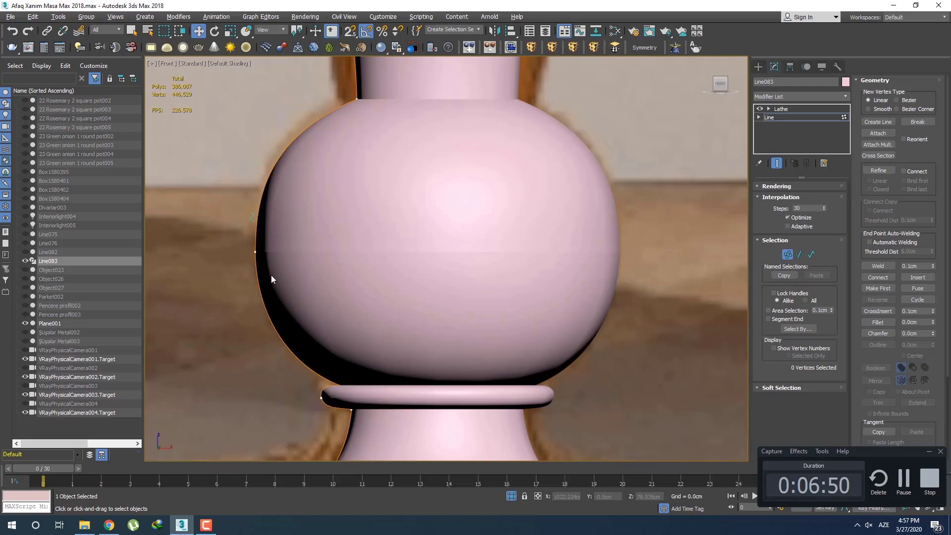
click(255, 252)
drag(257, 213, 252, 204)
scroll(267, 223, up, 4)
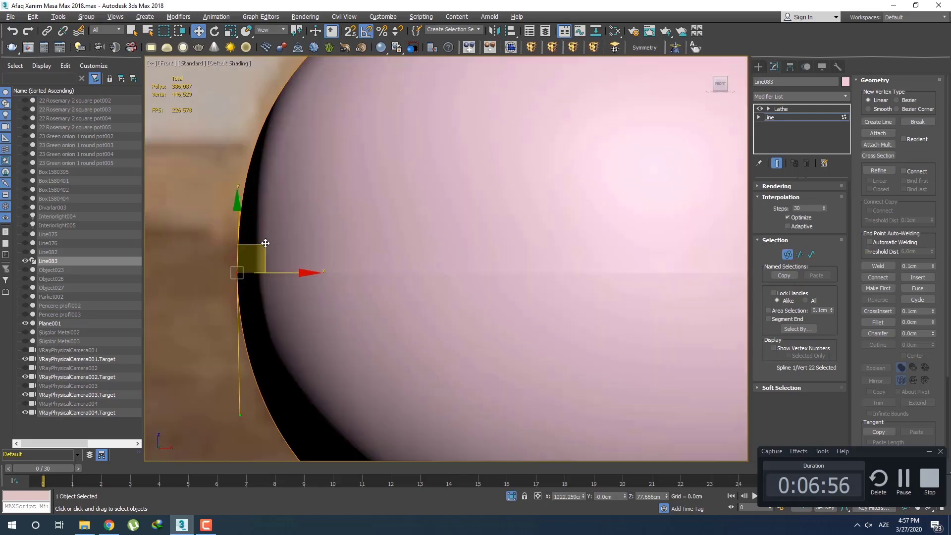
Shrink the transform gizmo and move the upper handle of the sphere's widest vertex slightly up and outward
scroll(251, 216, down, 2)
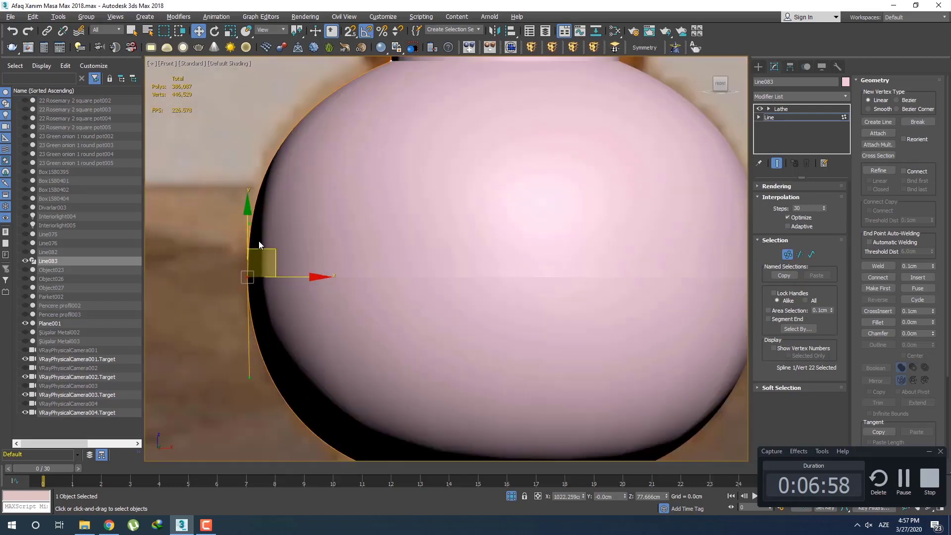
key(minus)
key(minus)
key(minus)
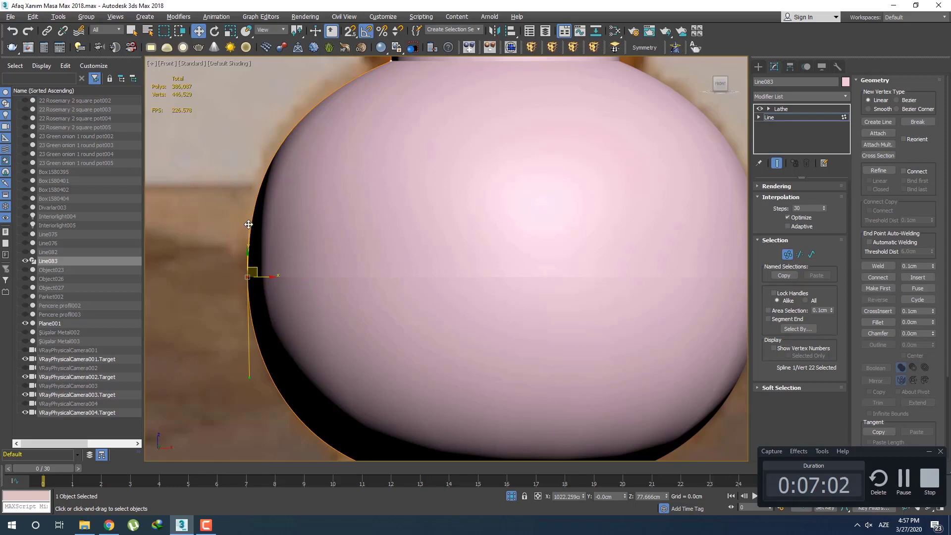
drag(247, 224, 246, 220)
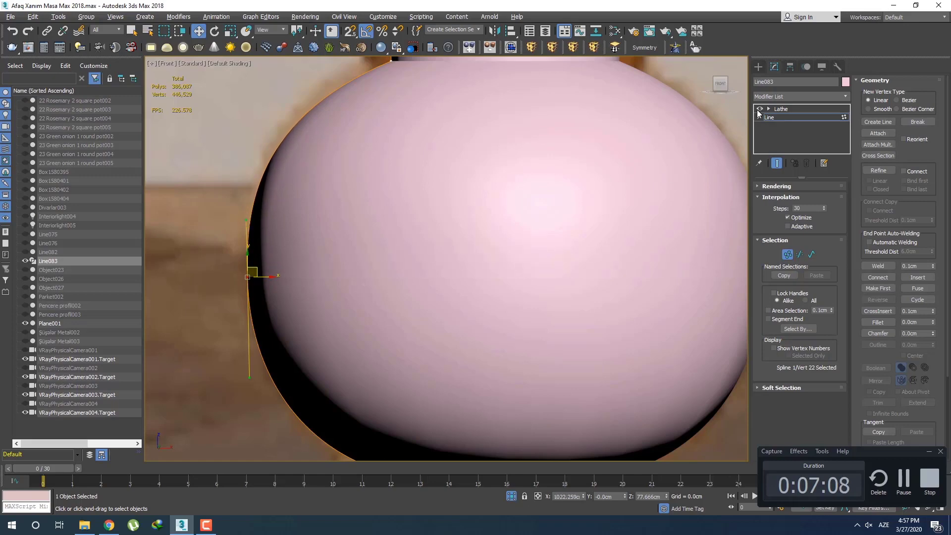
Leave vertex editing and compare the lathed pedestal's whole silhouette with the table in the reference image
click(763, 67)
scroll(385, 266, down, 5)
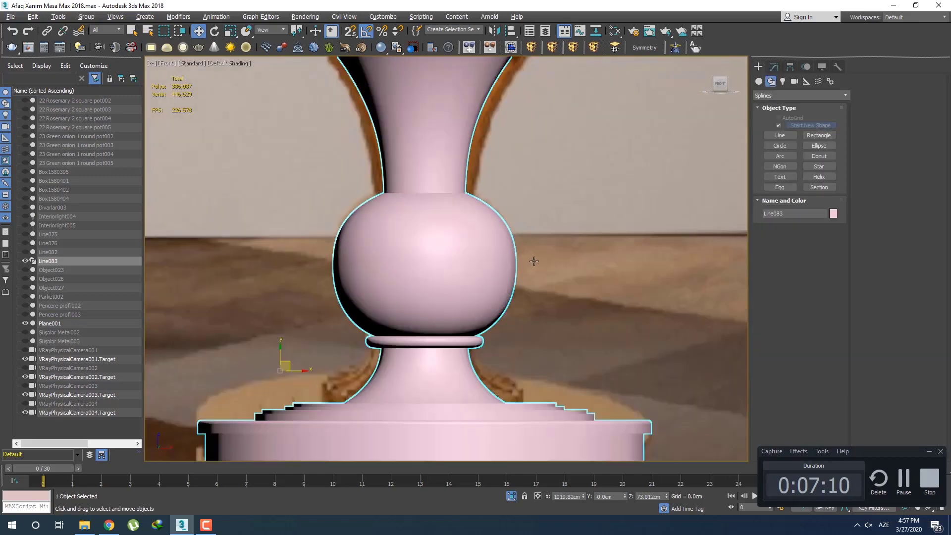
middle_drag(448, 264, 465, 288)
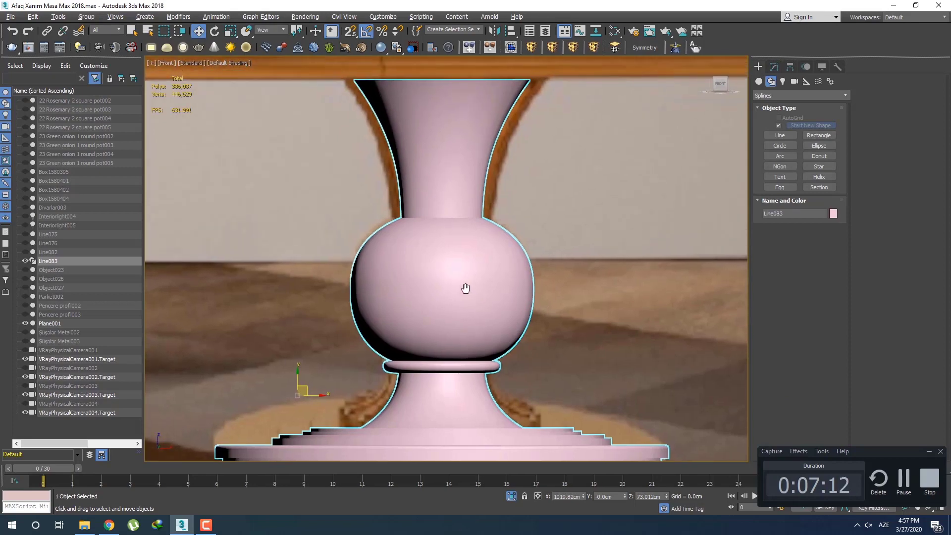
scroll(466, 288, down, 5)
middle_drag(539, 320, 541, 287)
scroll(541, 286, up, 5)
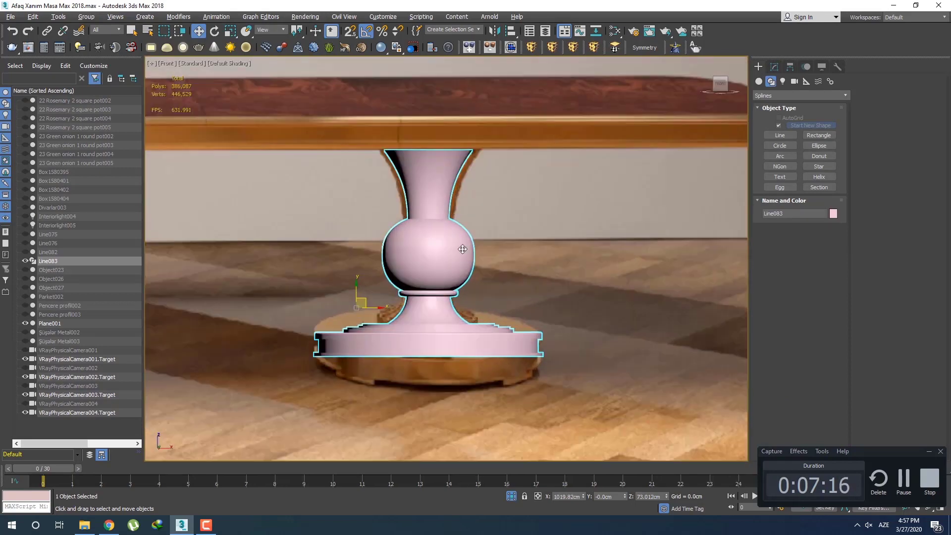
scroll(528, 280, down, 5)
key(1)
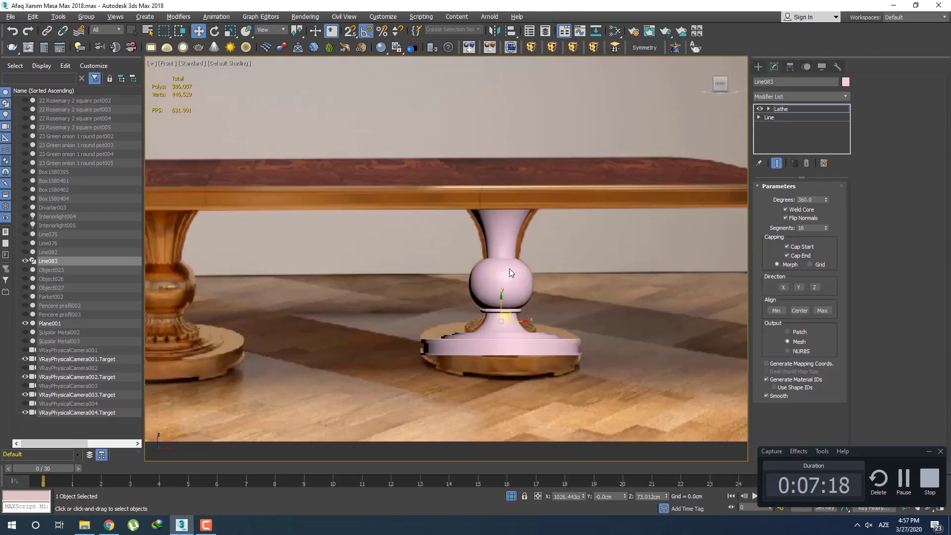
scroll(509, 269, up, 5)
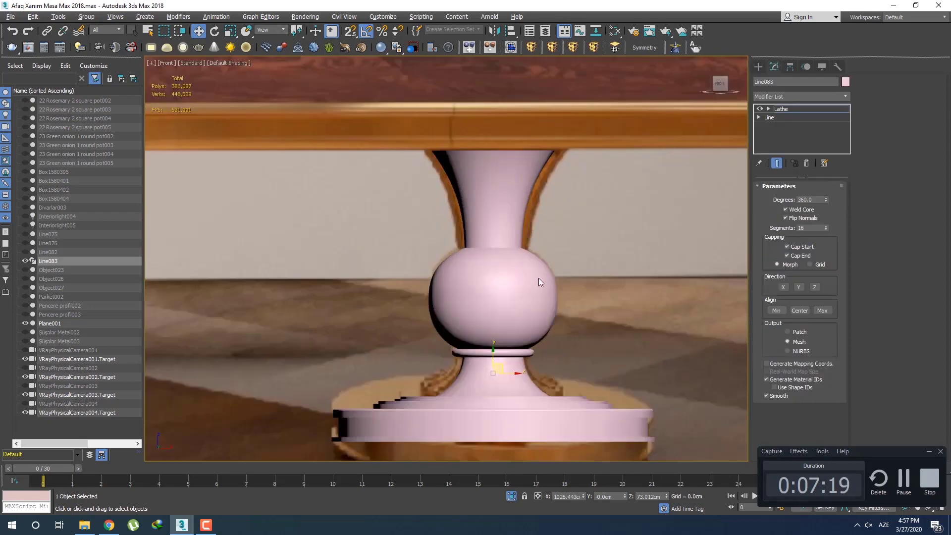
click(759, 67)
middle_drag(484, 360, 481, 335)
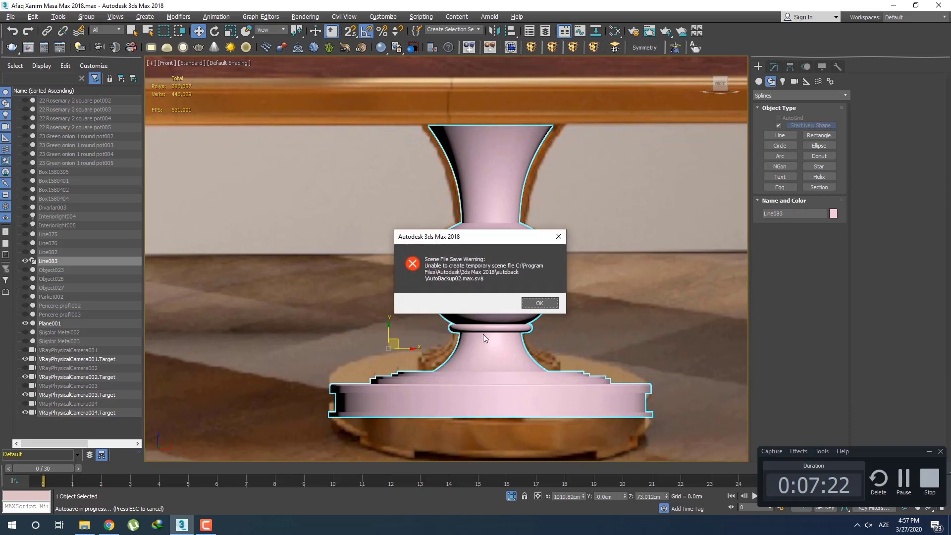
Dismiss the autosave error, decline resaving the backup file, and enlarge the transform gizmo
click(539, 303)
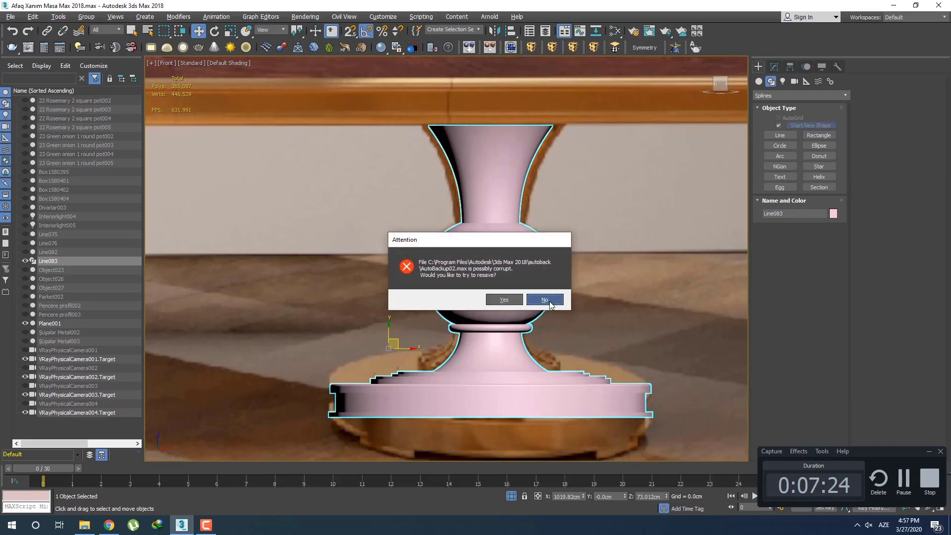
click(544, 301)
key(equal)
key(equal)
key(equal)
key(equal)
key(equal)
key(equal)
key(equal)
key(equal)
key(equal)
key(equal)
key(equal)
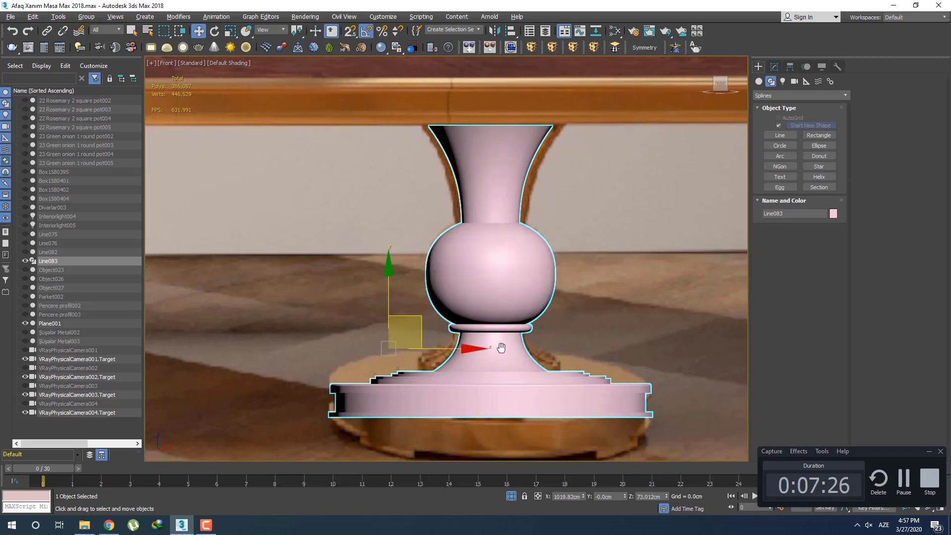
scroll(503, 345, down, 4)
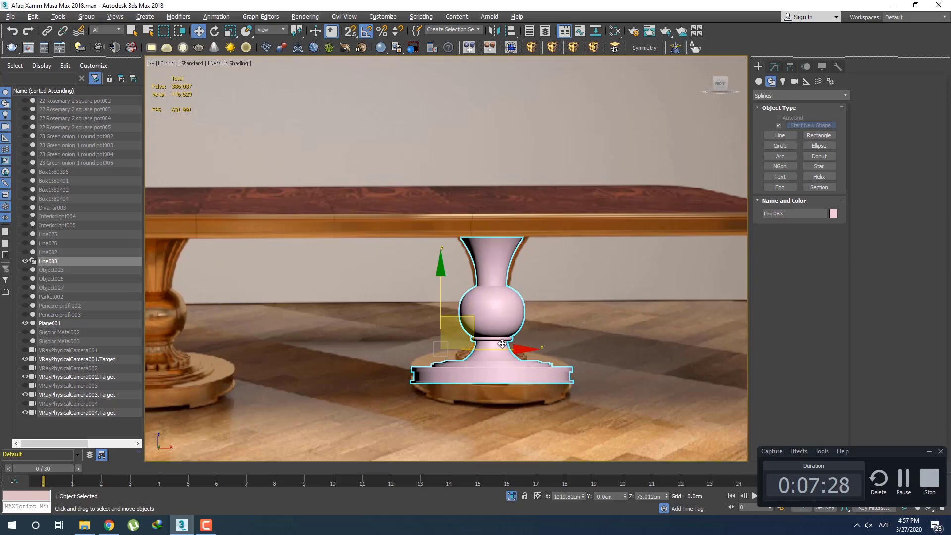
click(904, 481)
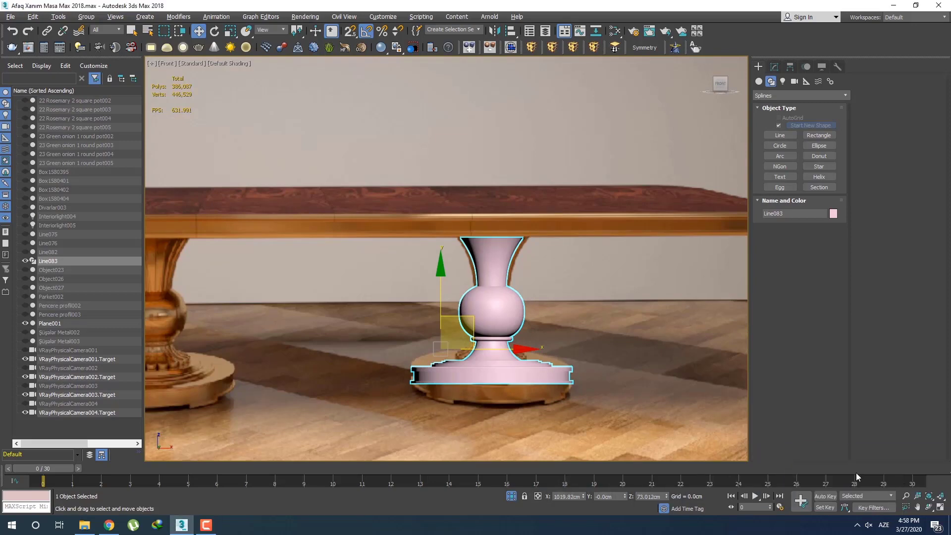
click(206, 525)
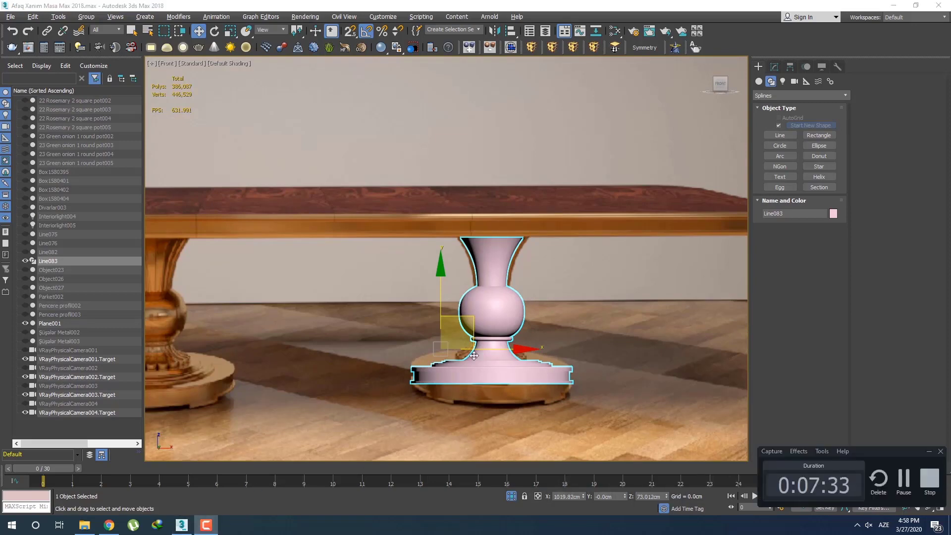
click(474, 356)
Switch to the selection tool and hide the lathed pedestal to uncover the reference image
key(q)
scroll(500, 329, up, 4)
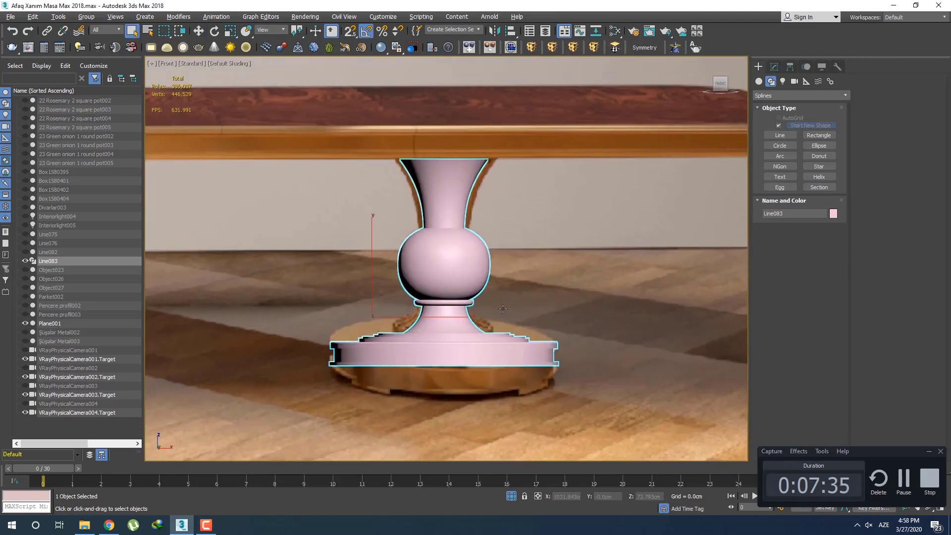
scroll(474, 330, up, 2)
middle_drag(473, 323, 449, 326)
scroll(410, 292, down, 5)
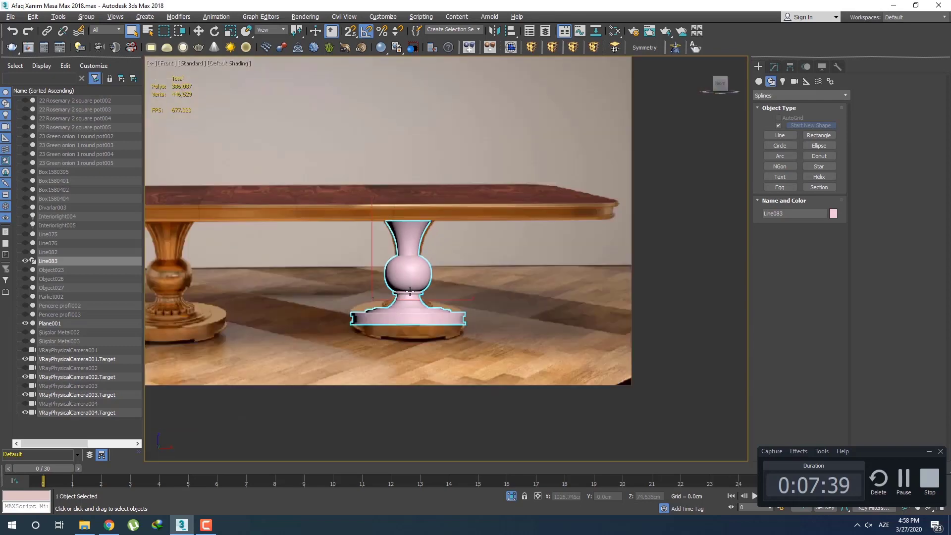
scroll(404, 284, up, 8)
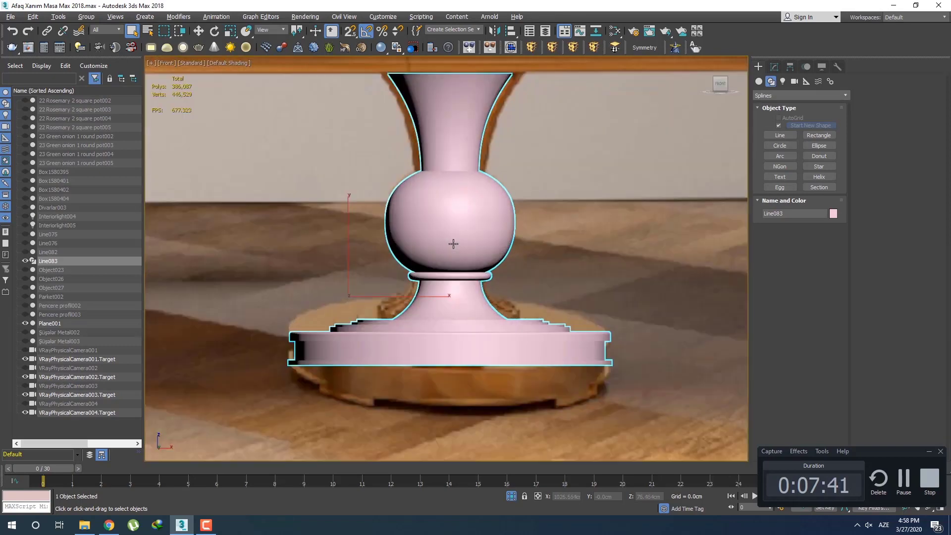
right_click(455, 243)
click(474, 207)
Draw an open three-point line along the outer edge of the fluted collar below the sphere, with segments about 1.3 and 1.5 cm long
scroll(458, 255, up, 8)
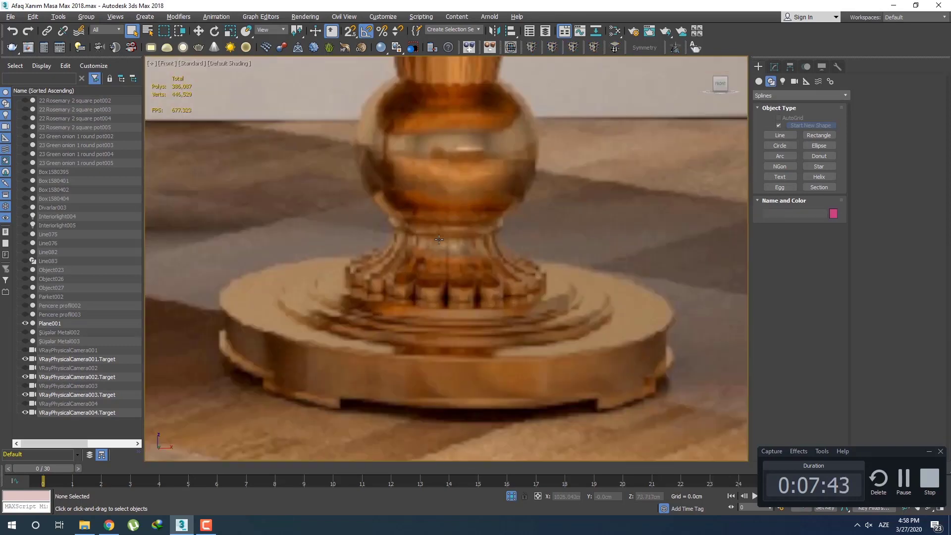
middle_drag(592, 255, 461, 240)
click(781, 137)
scroll(429, 227, up, 2)
scroll(460, 240, down, 4)
scroll(440, 232, up, 2)
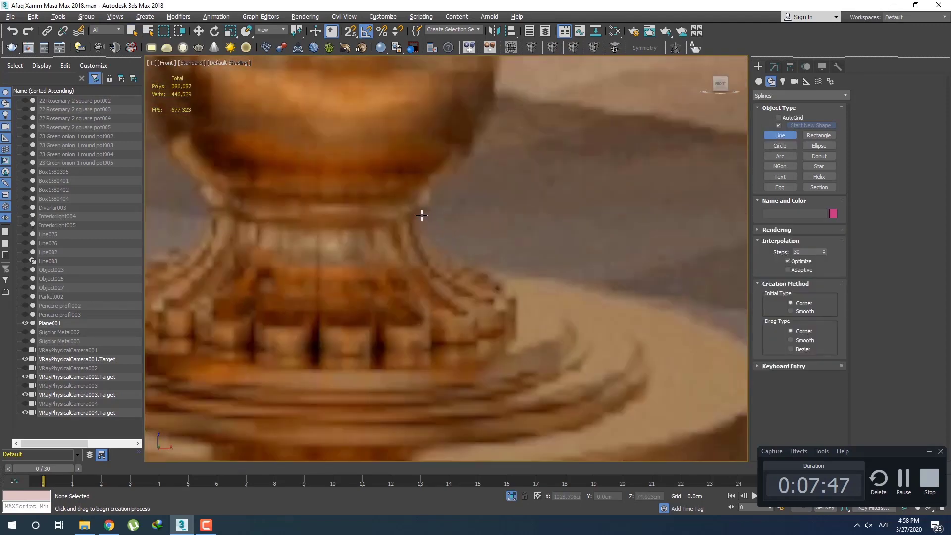
click(421, 215)
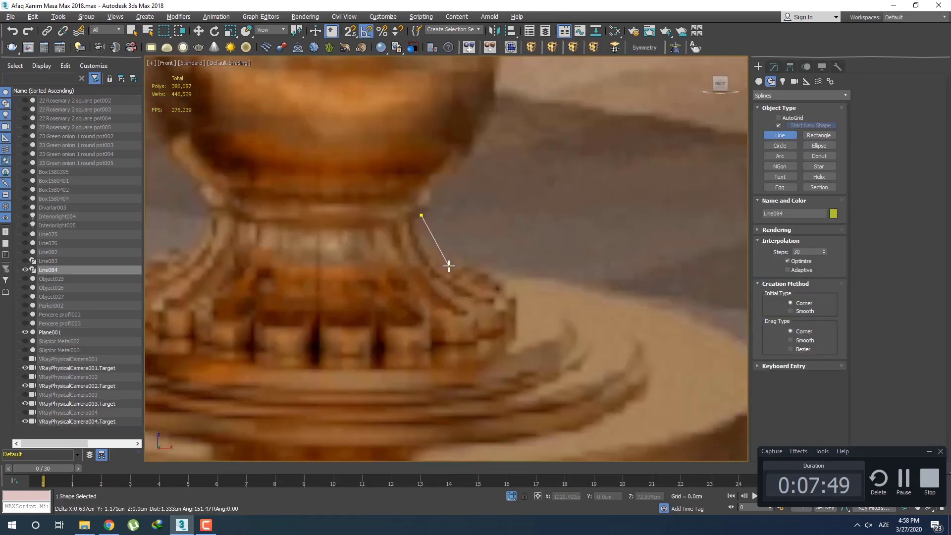
click(449, 267)
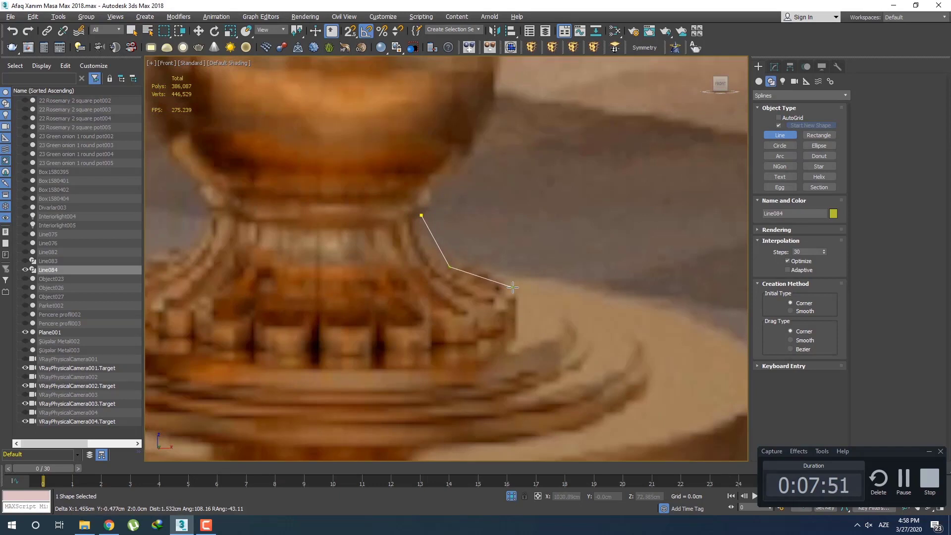
click(513, 287)
right_click(513, 287)
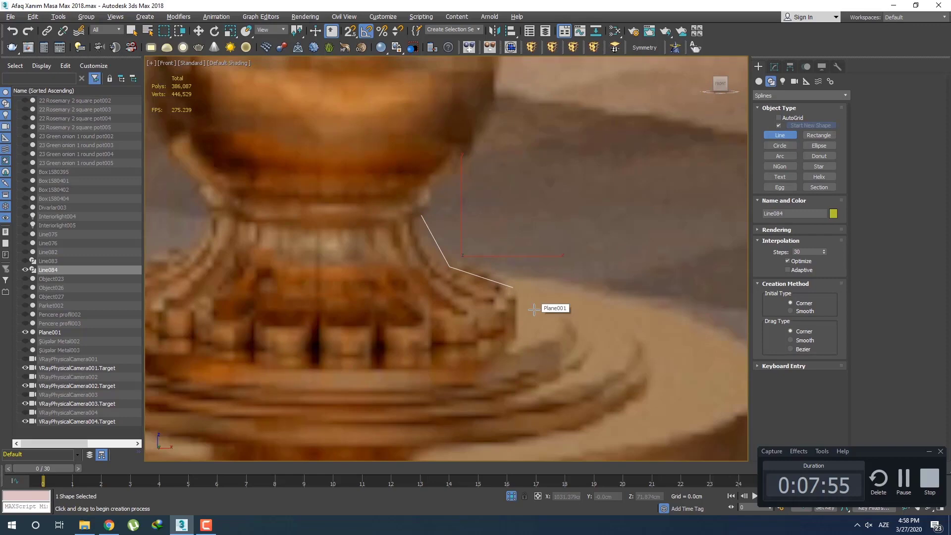
key(alt+q)
scroll(522, 291, down, 2)
key(p)
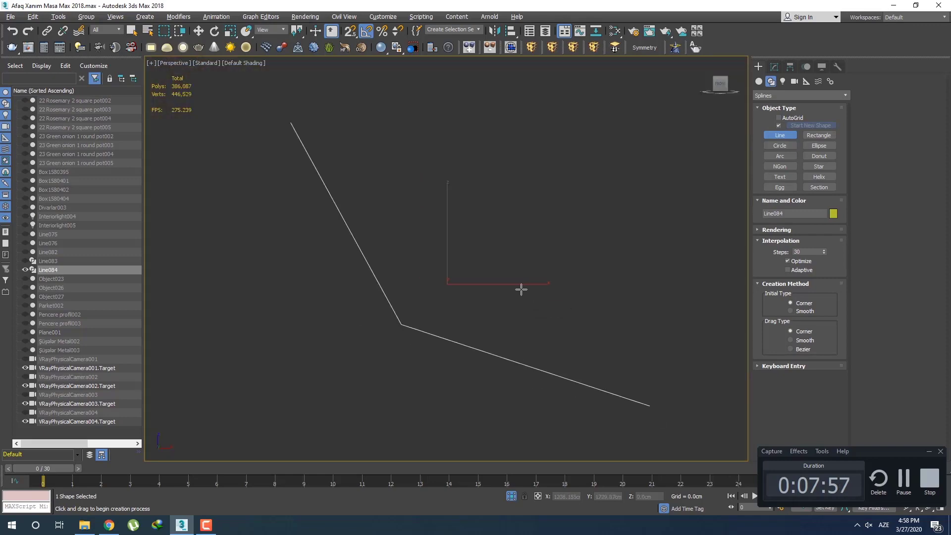
key(f)
Unhide all objects to bring back the pedestal and the reference image around the new line
right_click(518, 242)
right_click(518, 230)
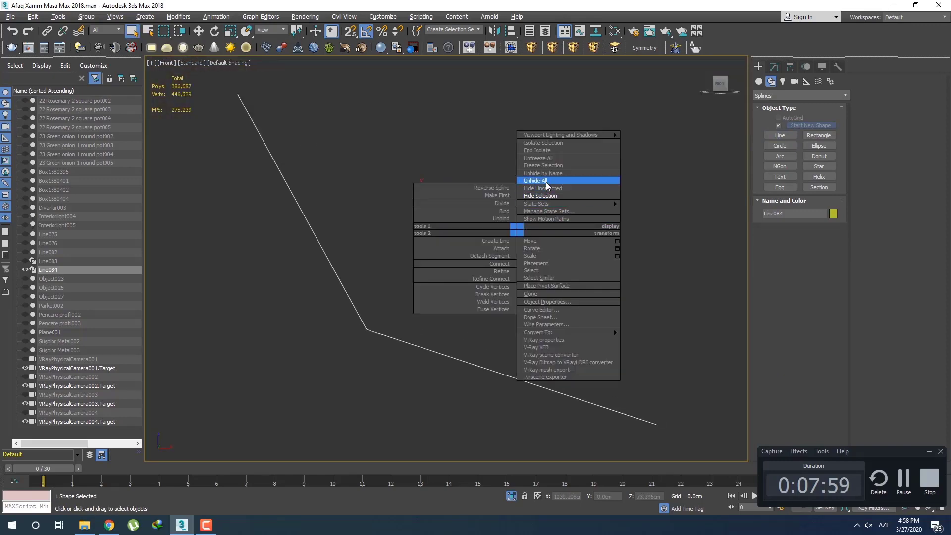
click(545, 181)
scroll(501, 274, down, 3)
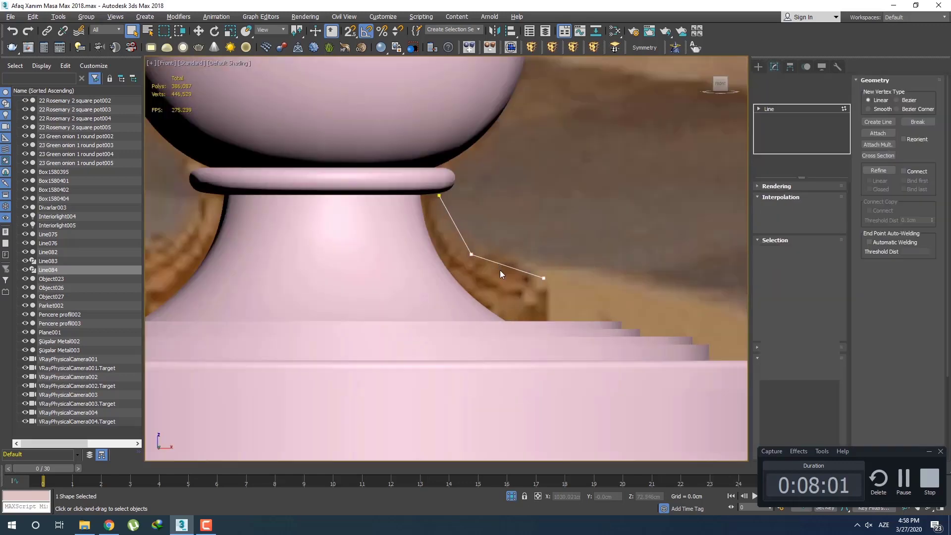
Convert the new line's middle vertex to smooth and nudge it slightly inward and down
click(470, 252)
right_click(468, 247)
click(431, 197)
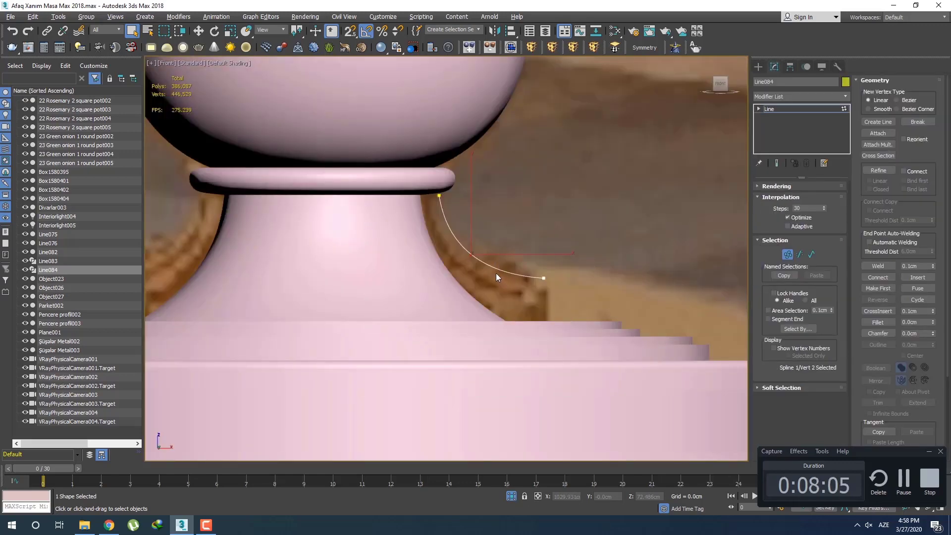
scroll(476, 253, up, 4)
key(w)
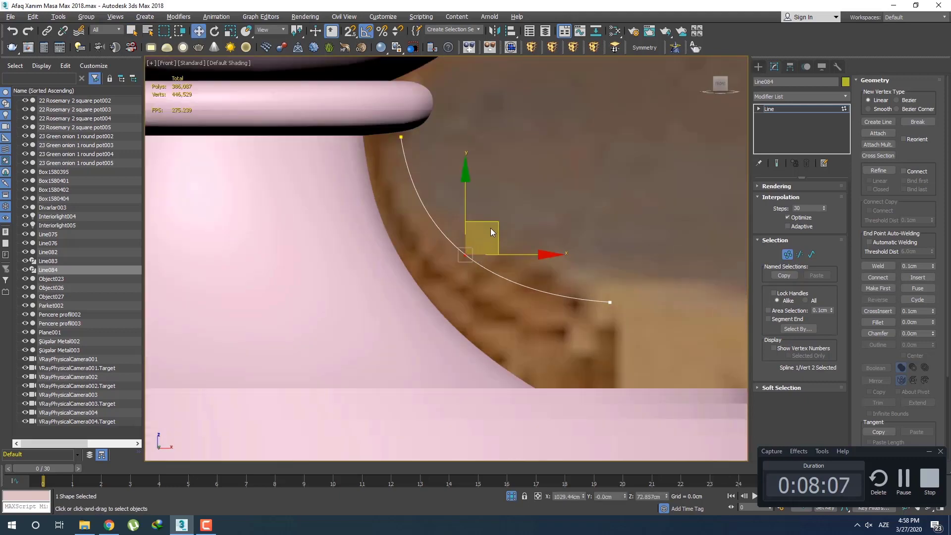
drag(496, 223, 494, 224)
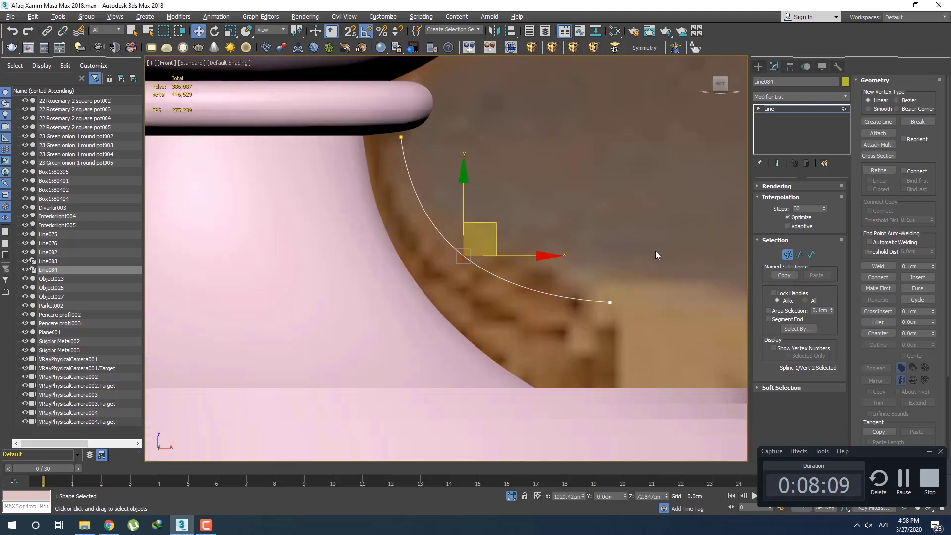
Leave vertex editing and isolate the curved line in an angled perspective view
click(758, 67)
key(alt+q)
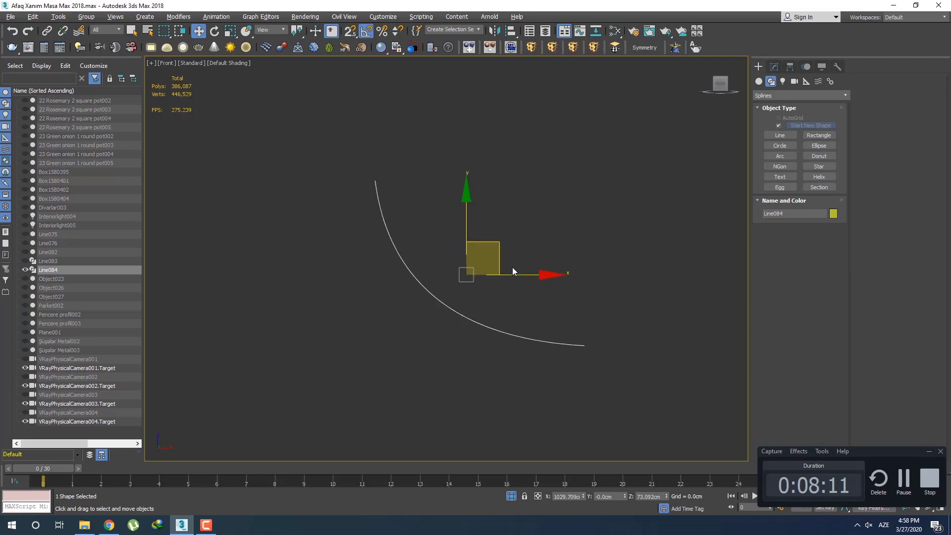
key(p)
alt+middle_drag(512, 270, 593, 220)
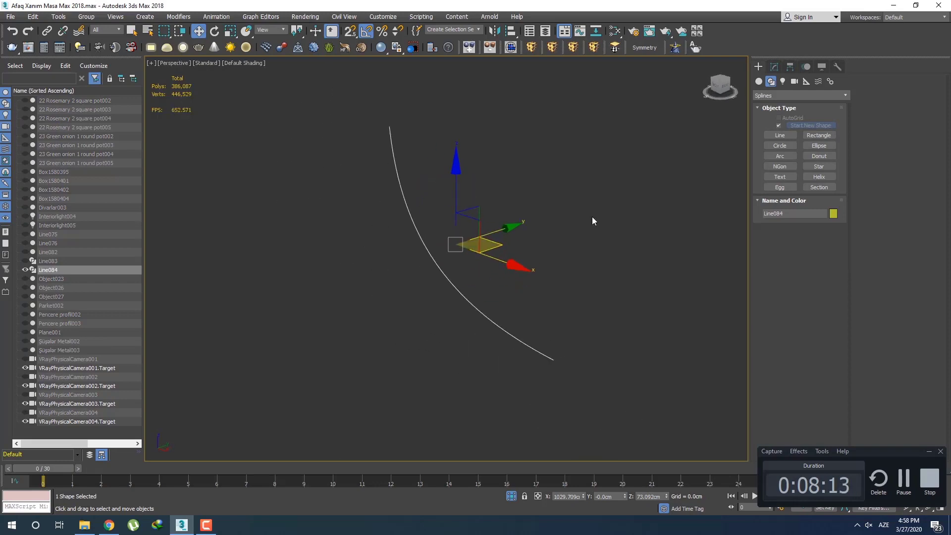
Apply an Extrude modifier to the curved line with an amount of 1.0 cm
click(775, 67)
click(785, 96)
key(r)
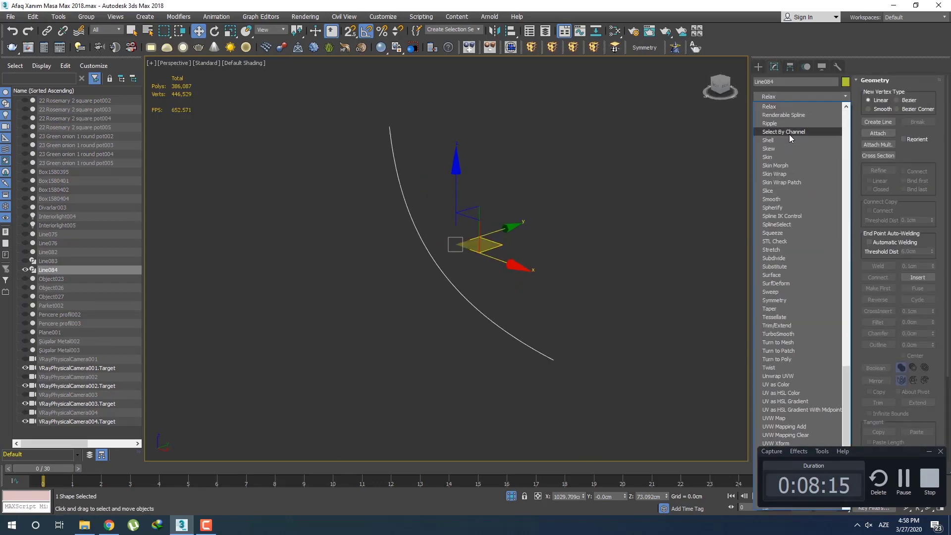
key(e)
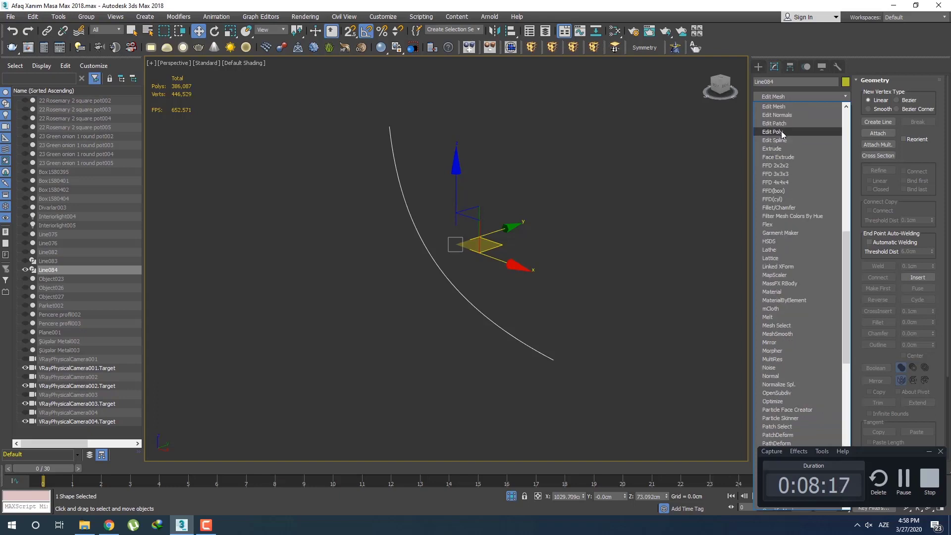
click(782, 149)
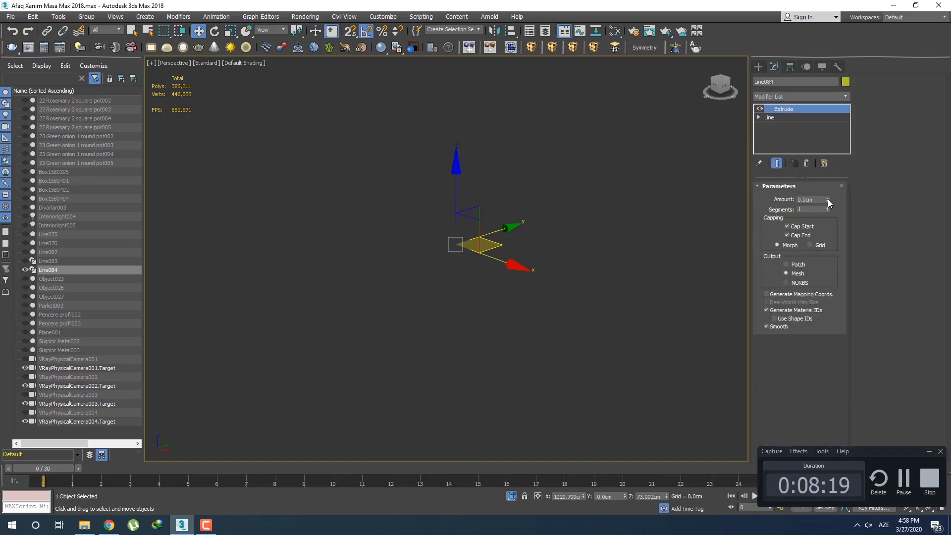
drag(828, 200, 827, 198)
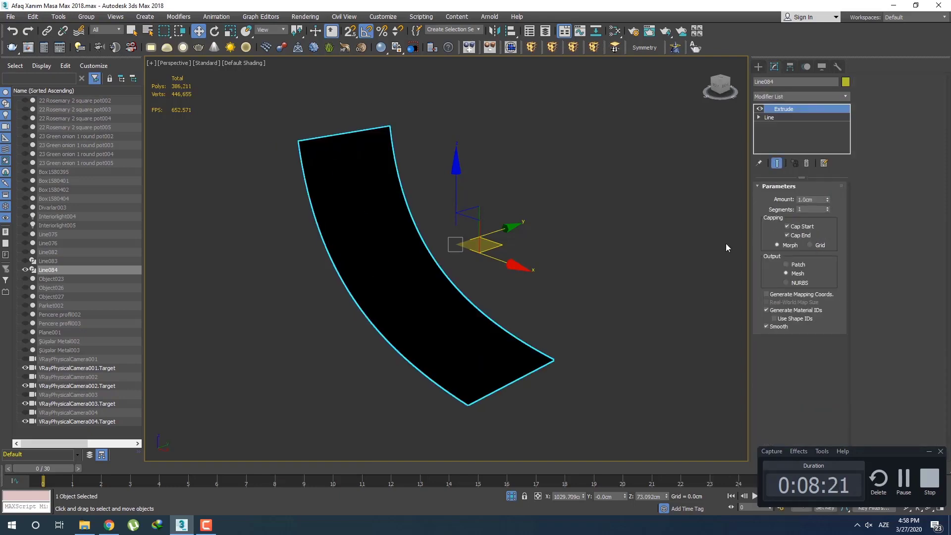
Unhide all objects to bring back the pedestal and the reference image around the extruded strip
alt+middle_drag(726, 243, 694, 245)
right_click(406, 326)
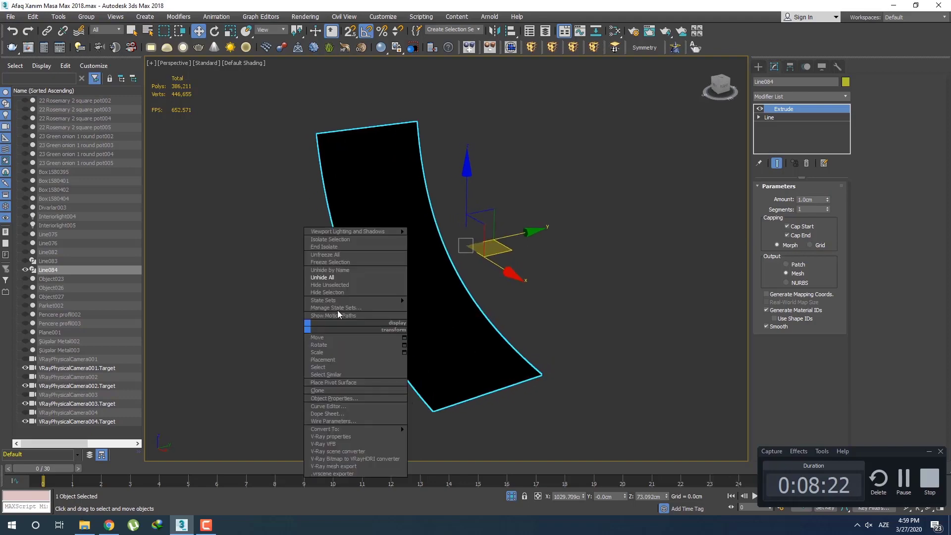
click(343, 278)
scroll(396, 276, down, 6)
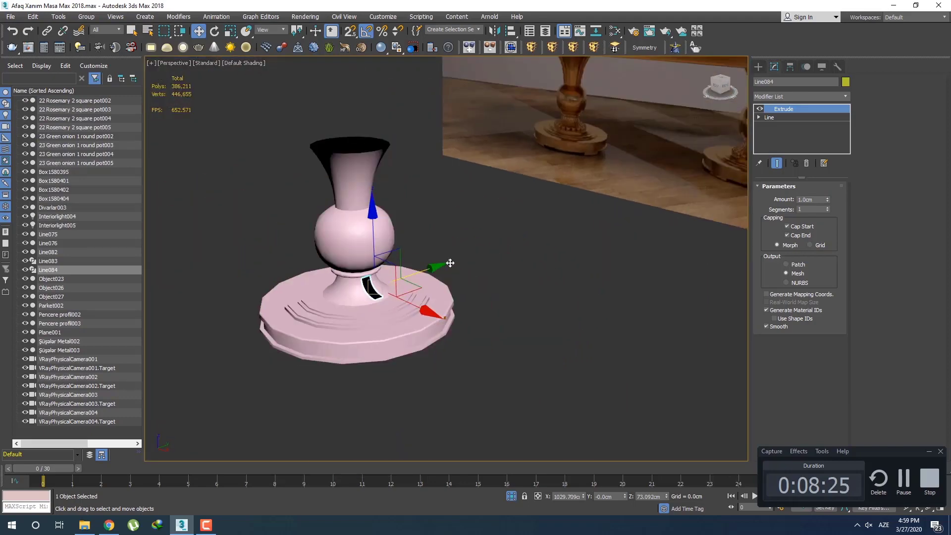
middle_drag(450, 263, 342, 293)
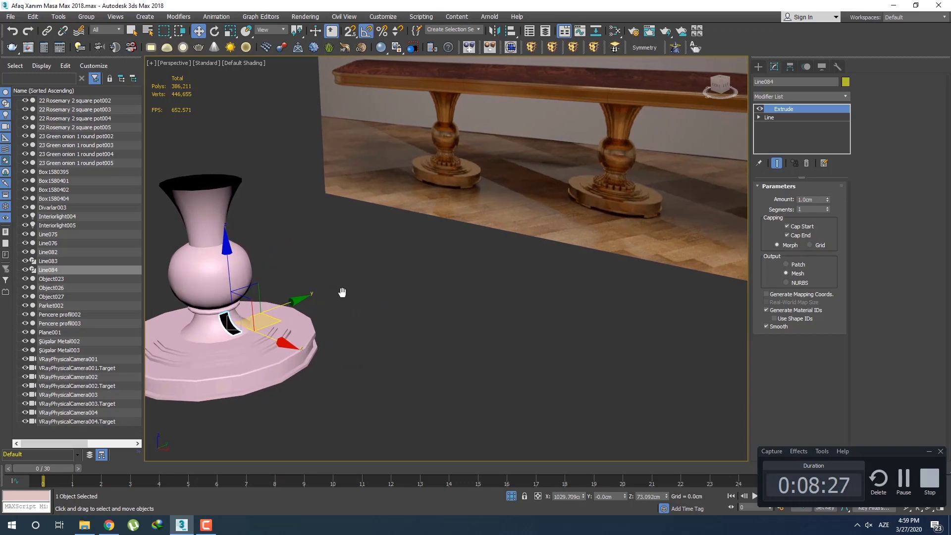
scroll(347, 295, down, 2)
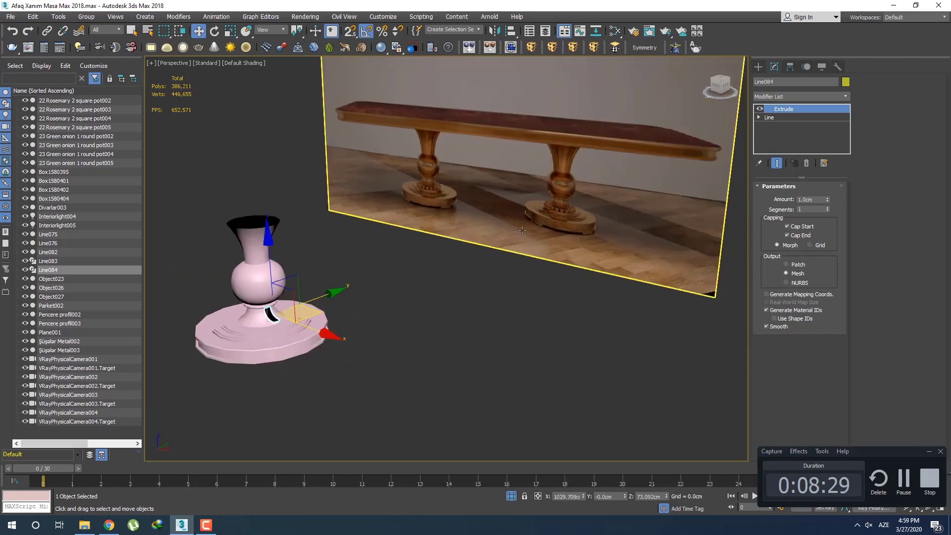
scroll(522, 230, up, 8)
scroll(338, 288, down, 10)
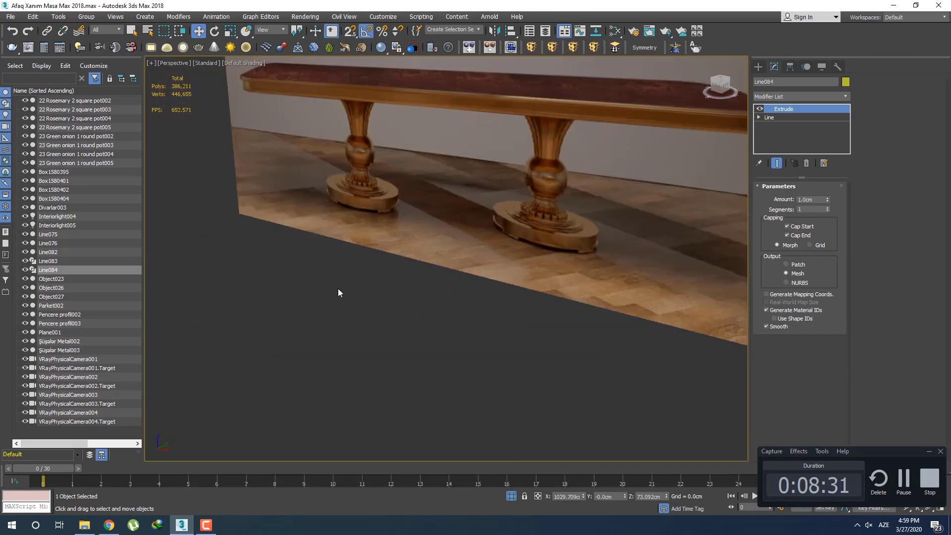
Move the extruded strip along the Y axis to the carved base in the reference image to compare its width
drag(366, 293, 701, 185)
scroll(683, 180, up, 9)
middle_drag(513, 243, 427, 315)
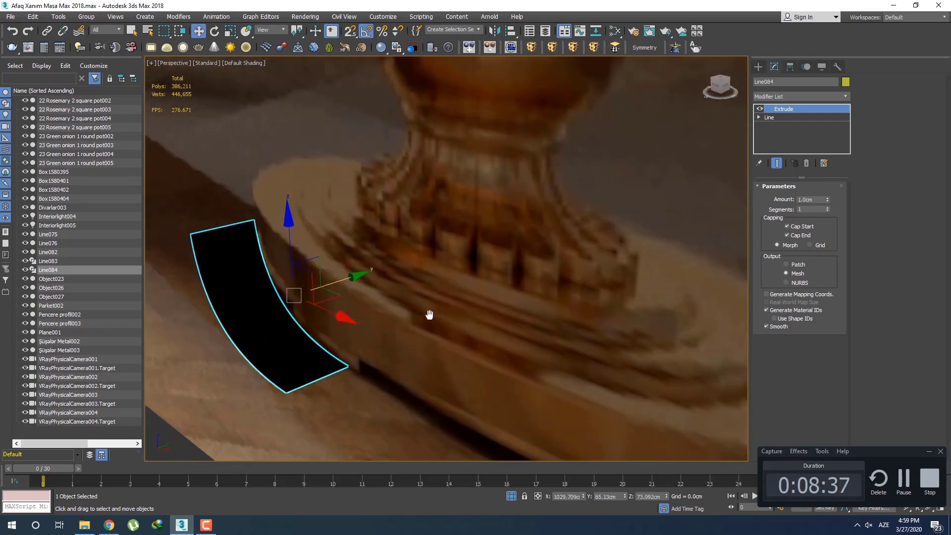
drag(353, 283, 438, 296)
key(q)
Reduce the strip's Extrude amount to 0.8 cm to suit the width of the carved flutes
middle_drag(470, 286, 482, 315)
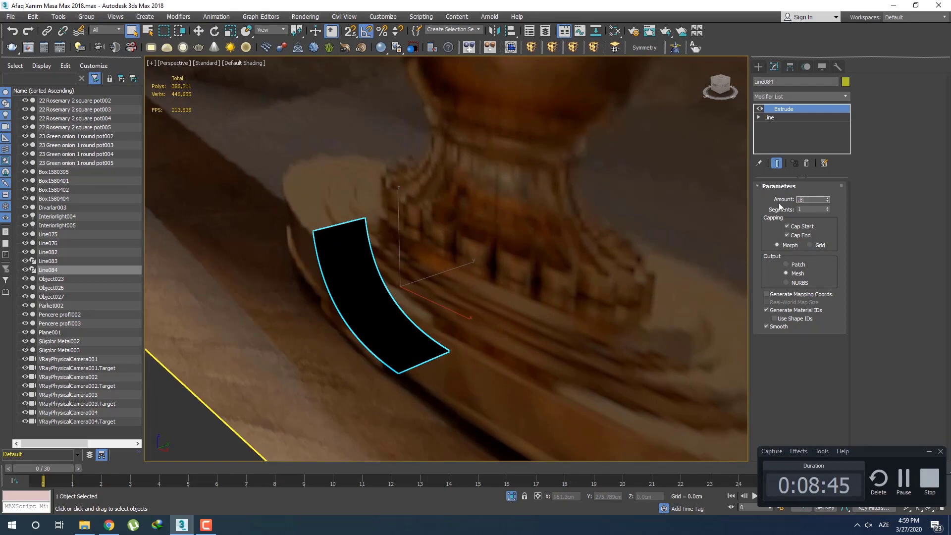
text(.8)
key(Return)
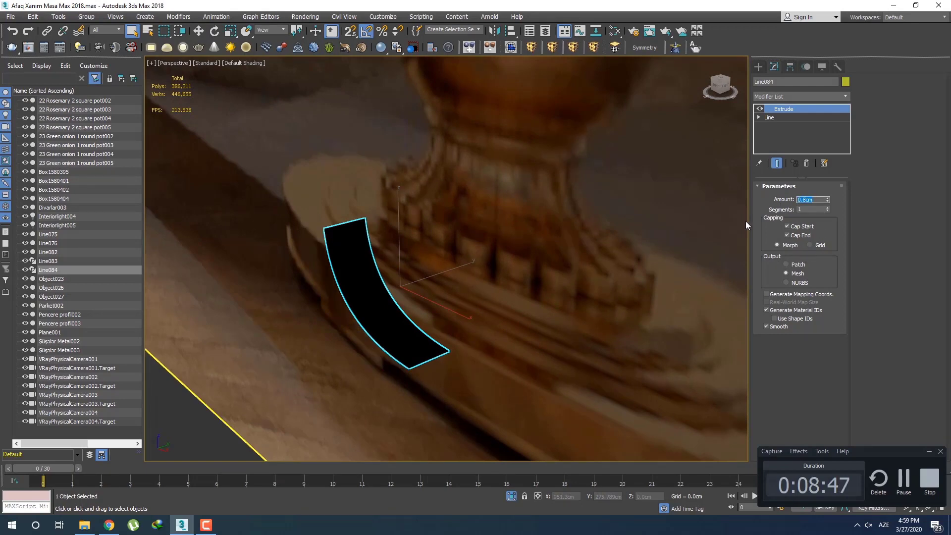
alt+middle_drag(503, 315, 518, 292)
Collapse the strip's whole modifier stack and convert it to an Editable Poly
right_click(820, 111)
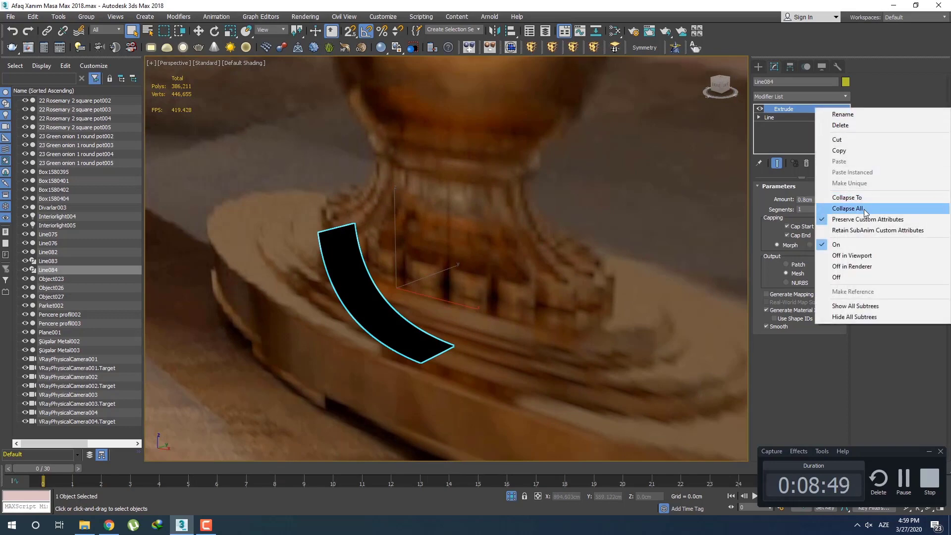
click(848, 208)
right_click(811, 112)
click(848, 185)
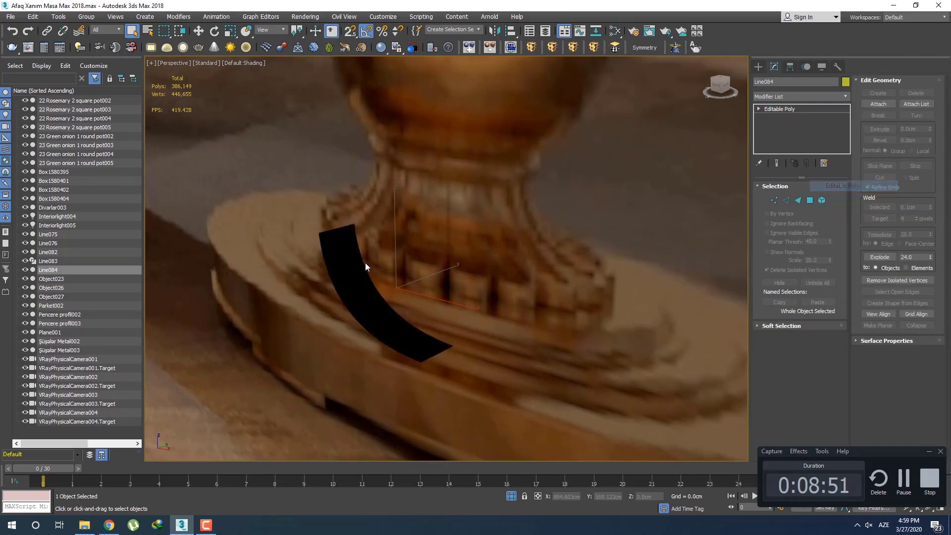
Select all of the strip's polygons and extrude them by 0.5 cm
alt+middle_drag(379, 294, 395, 312)
key(3)
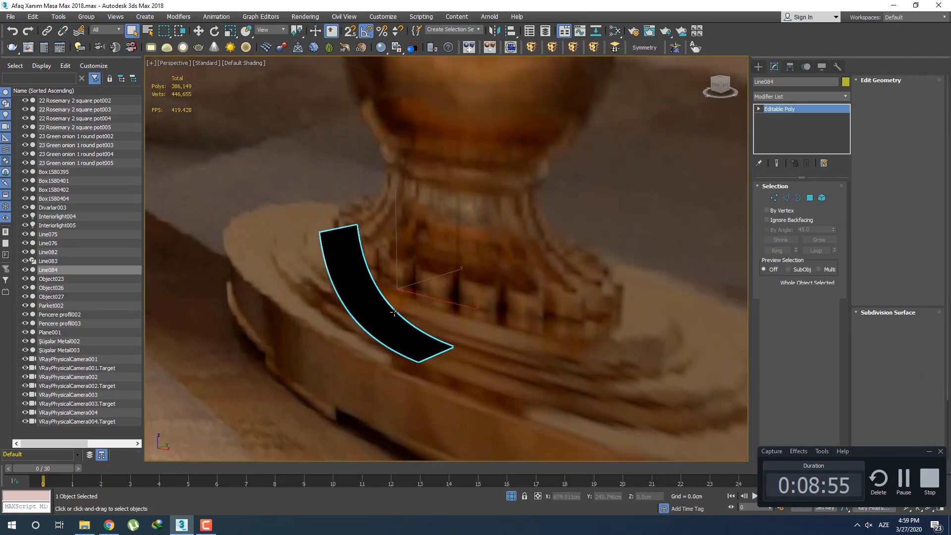
click(395, 312)
ctrl+click(810, 197)
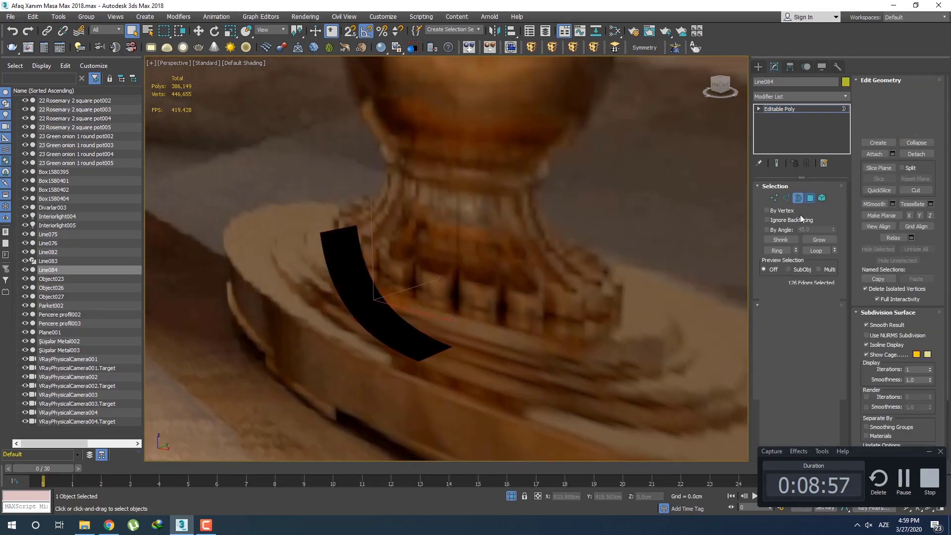
click(794, 330)
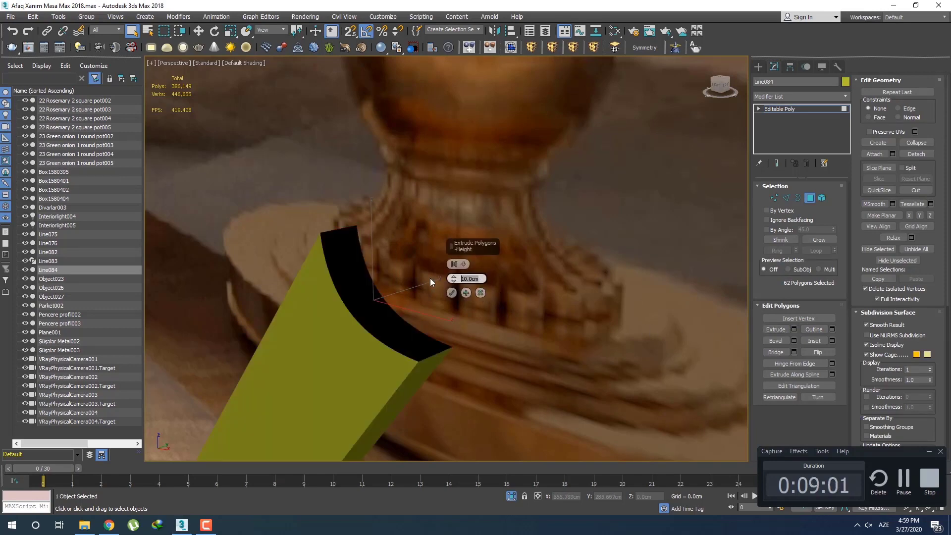
text(1)
key(Return)
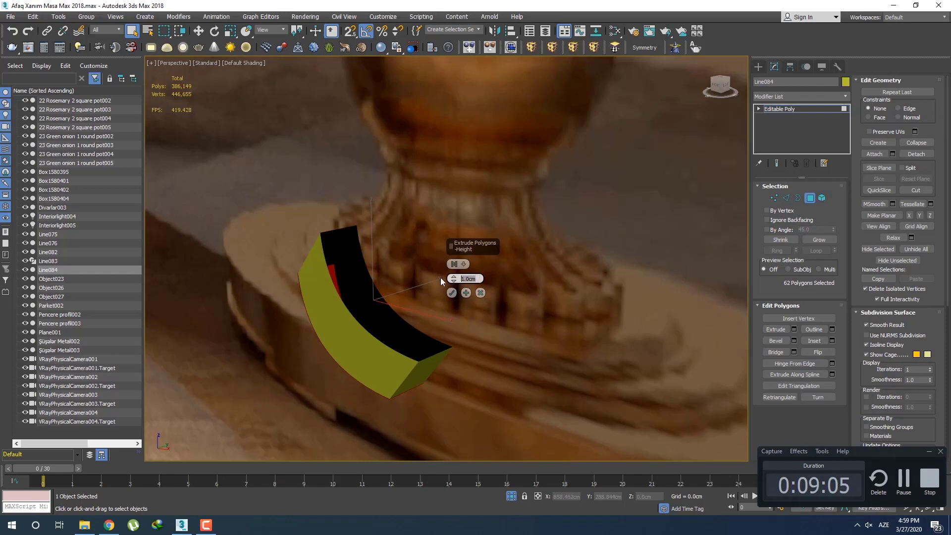
text(0.5)
key(Return)
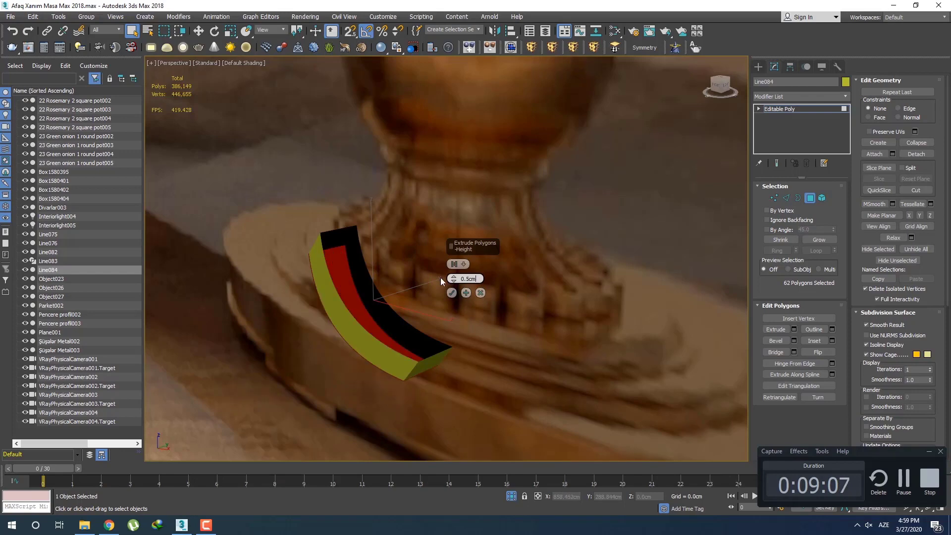
click(452, 292)
alt+middle_drag(448, 299, 470, 300)
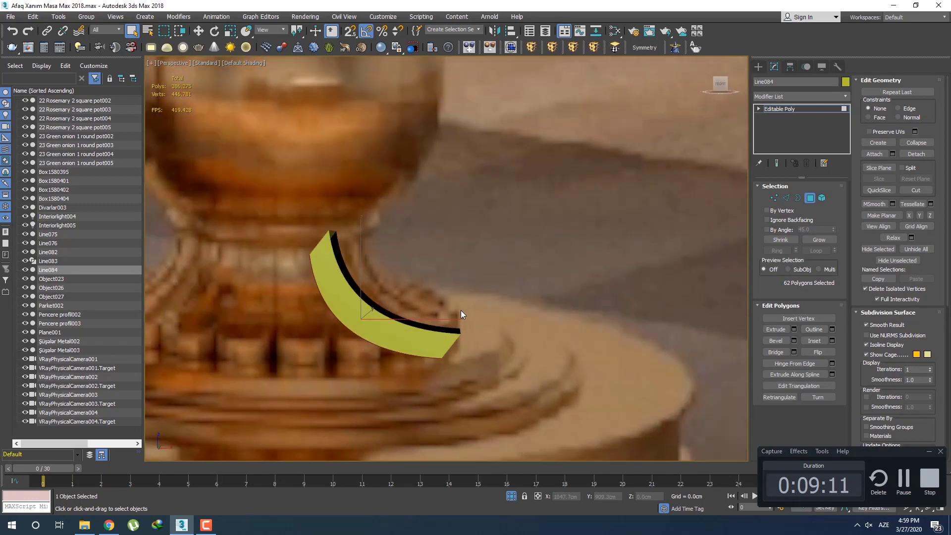
Examine the thickened strip and its vertices against the pedestal's profile in the front view
key(l)
key(z)
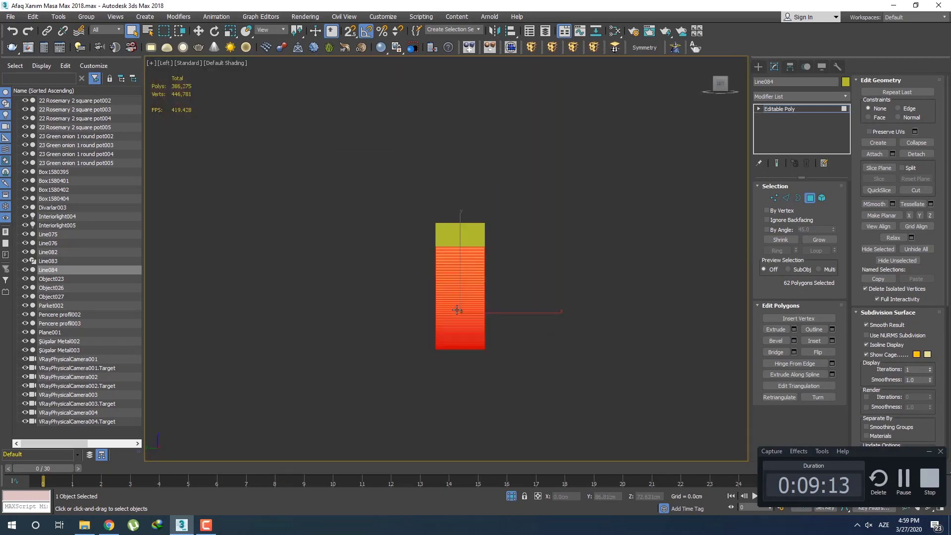
key(f)
scroll(458, 311, up, 2)
middle_drag(459, 310, 425, 280)
scroll(425, 280, down, 4)
key(1)
scroll(509, 319, up, 2)
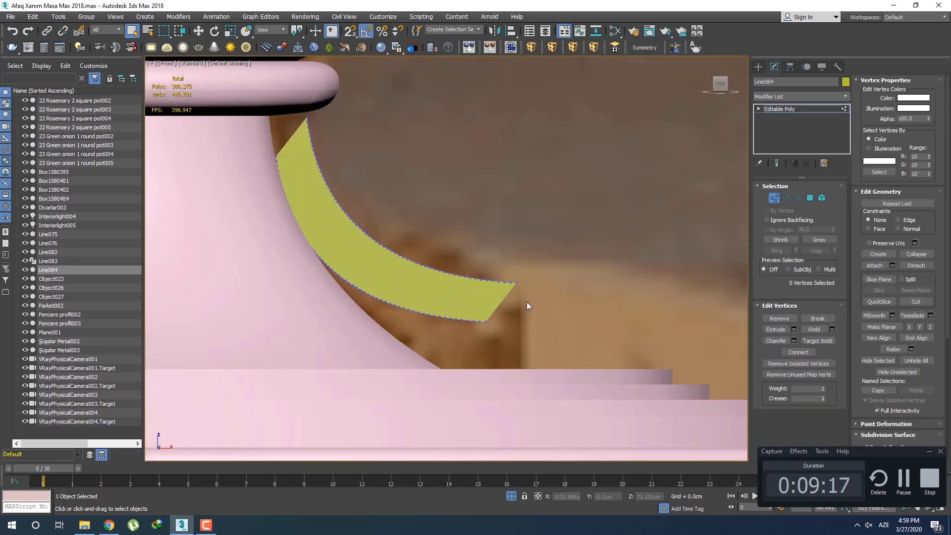
Undo the polygon extrusion and the Editable Poly conversion, going back to the strip's Extrude modifier
key(ctrl+z)
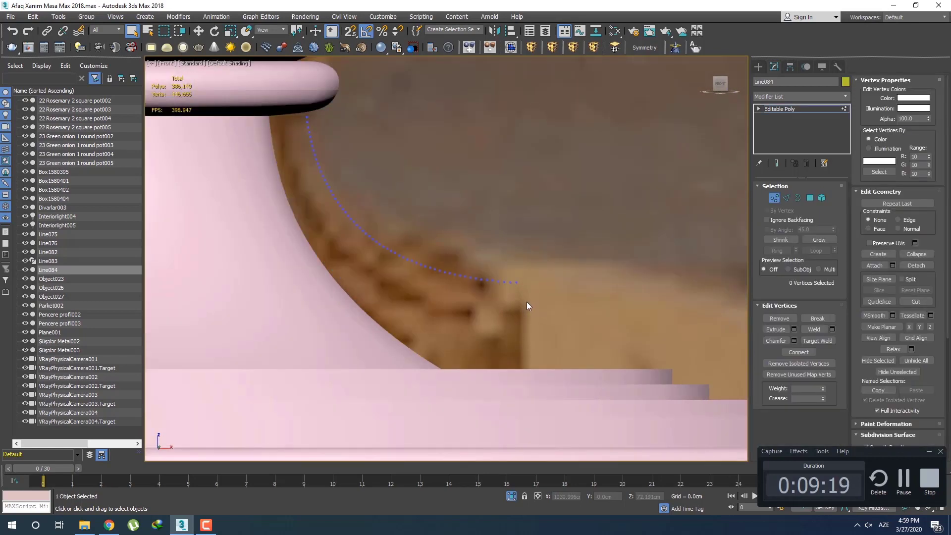
key(p)
key(z)
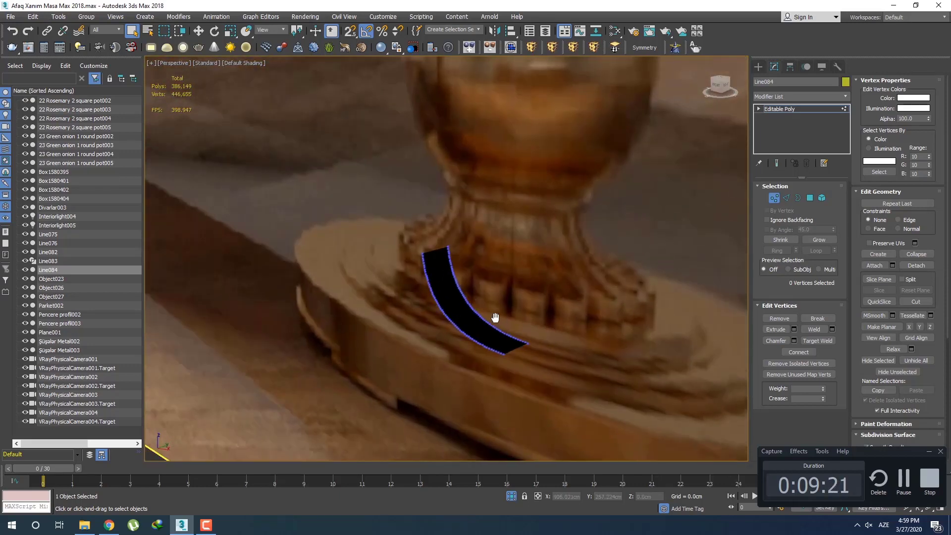
scroll(496, 318, up, 3)
mouse_move(485, 311)
middle_down()
mouse_move(497, 319)
mouse_move(466, 310)
middle_up()
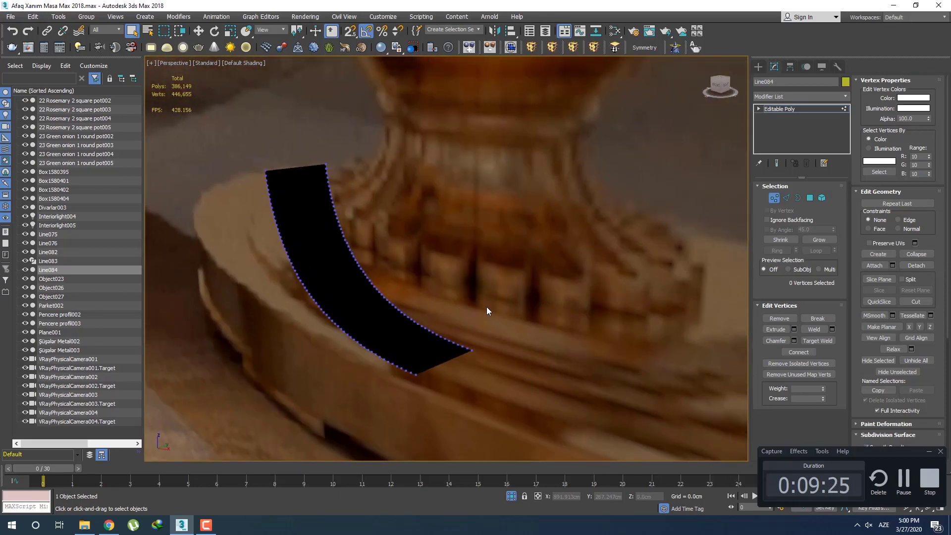
key(ctrl+z)
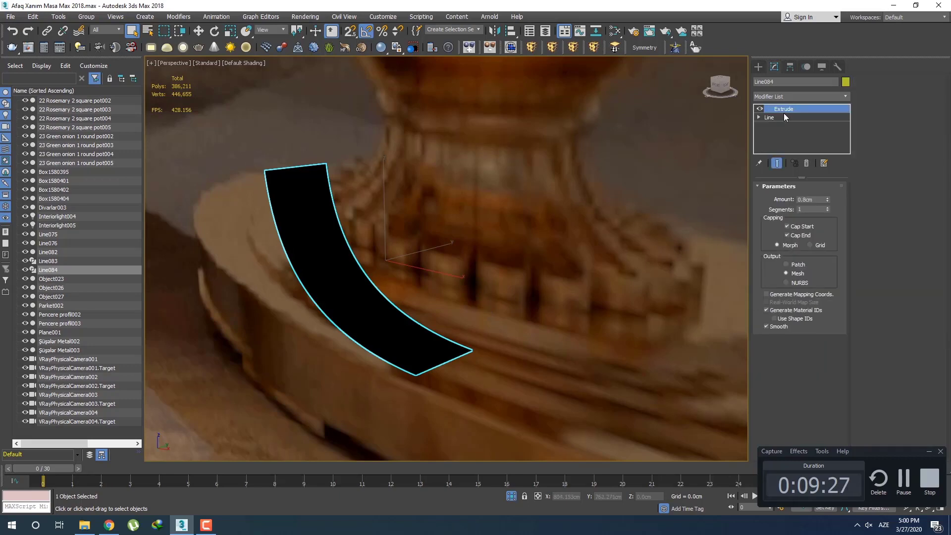
Add an Edit Poly modifier above the strip's Extrude and select all of its polygons
click(795, 96)
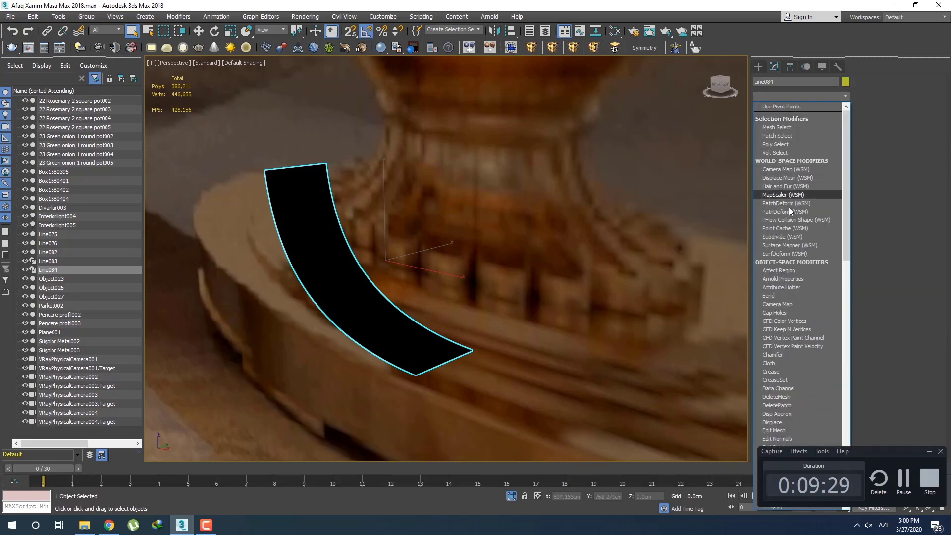
scroll(790, 173, down, 12)
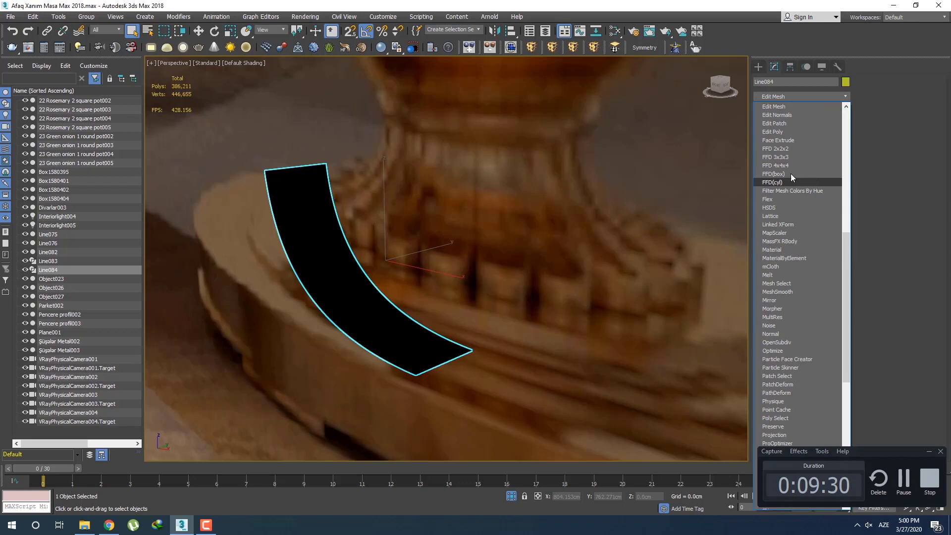
click(768, 134)
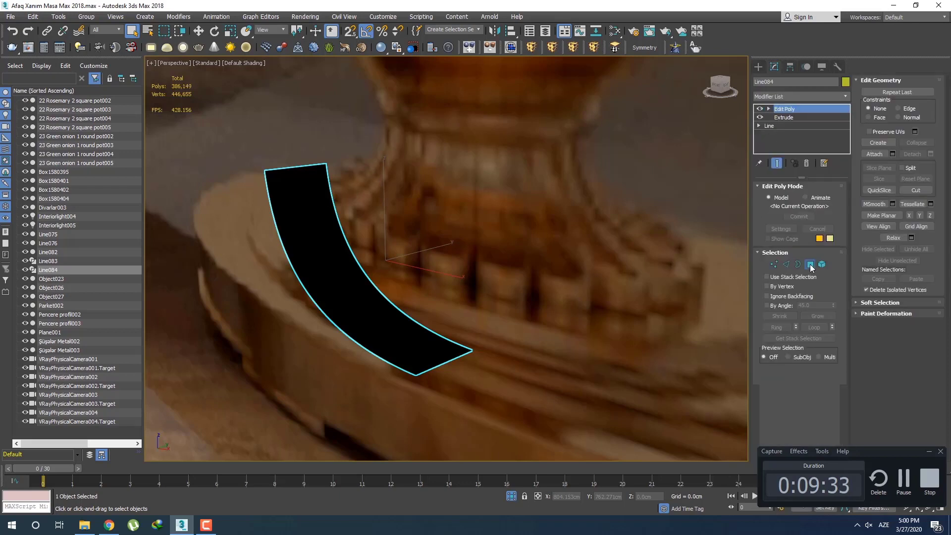
click(810, 264)
key(ctrl+a)
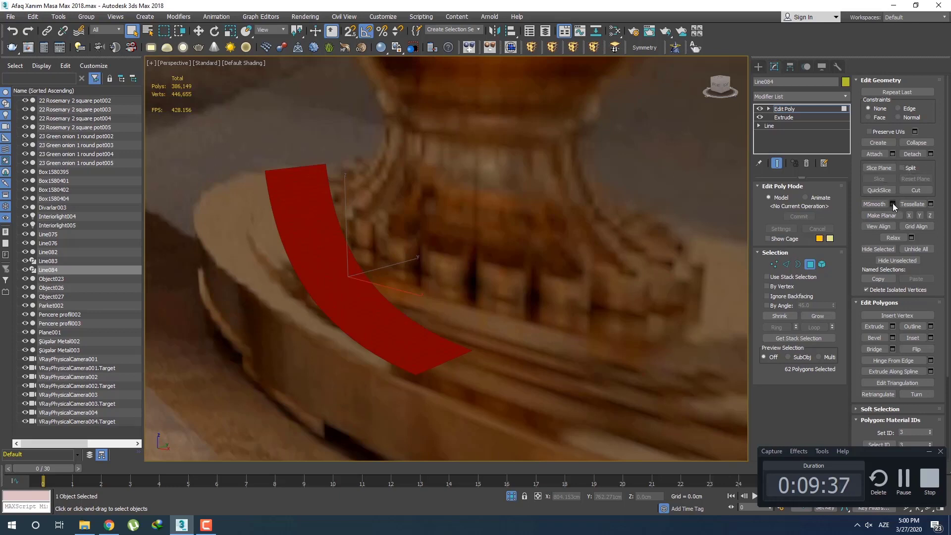
Extrude the strip's selected polygons by 0.5 cm
click(892, 327)
drag(479, 279, 406, 271)
text(.)
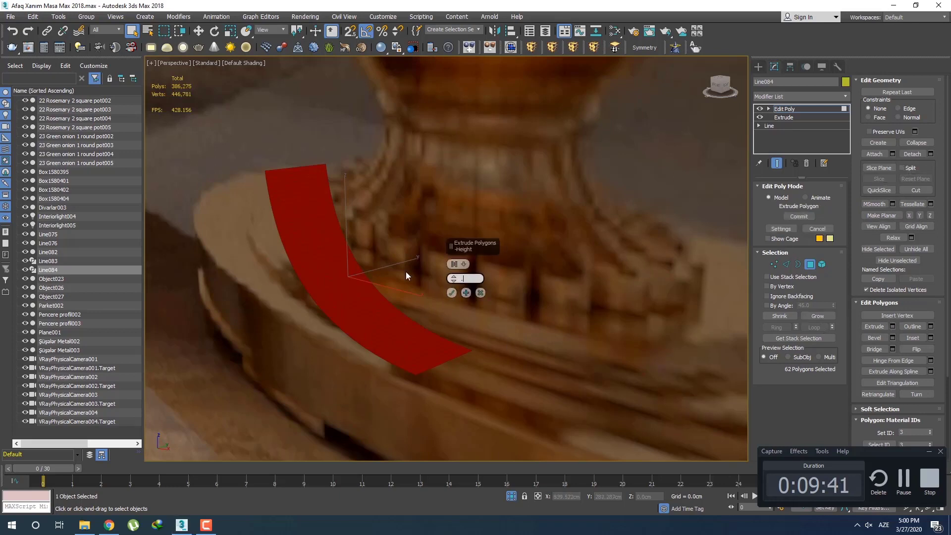
text(5)
key(Return)
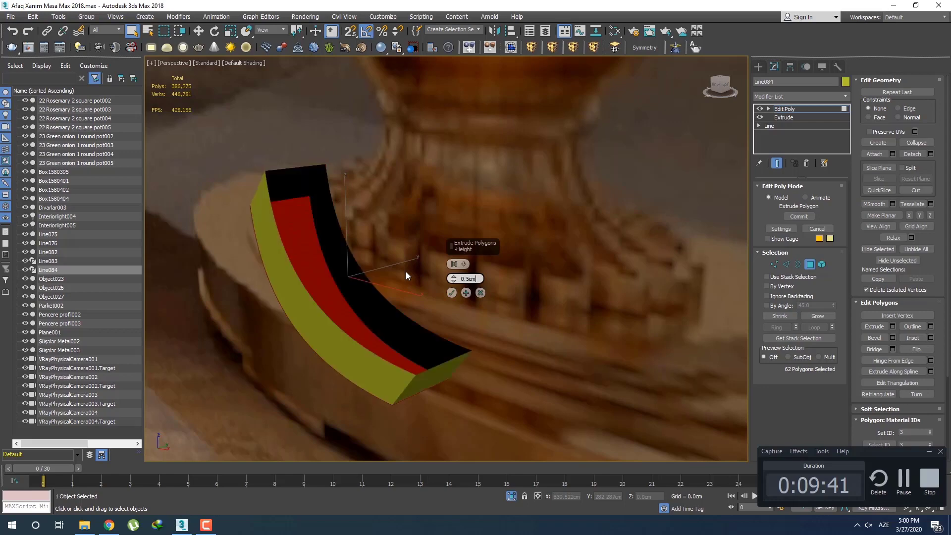
click(451, 293)
Examine how the thickened strip fits the pedestal's neck in the front view, keeping the base line unedited
key(l)
scroll(465, 314, up, 4)
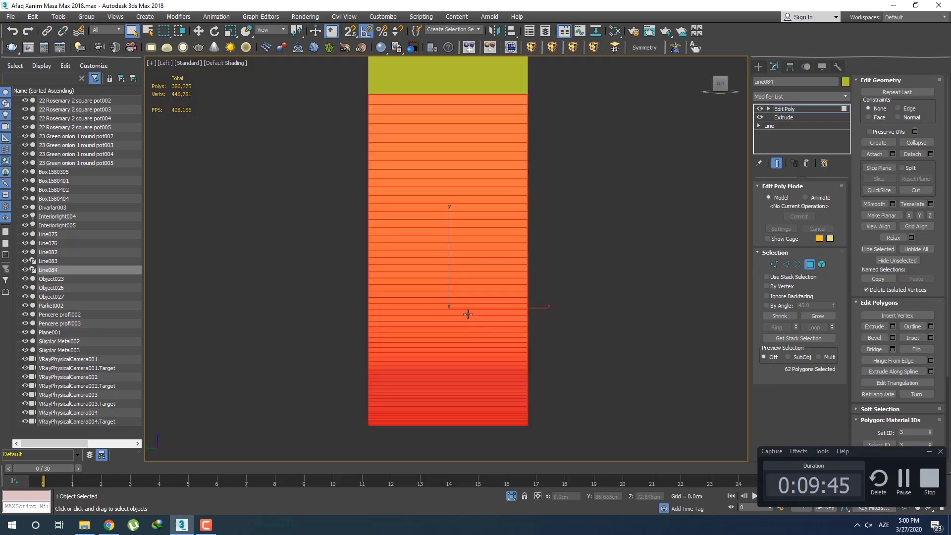
scroll(467, 315, down, 4)
key(f)
scroll(484, 323, up, 3)
scroll(485, 323, down, 3)
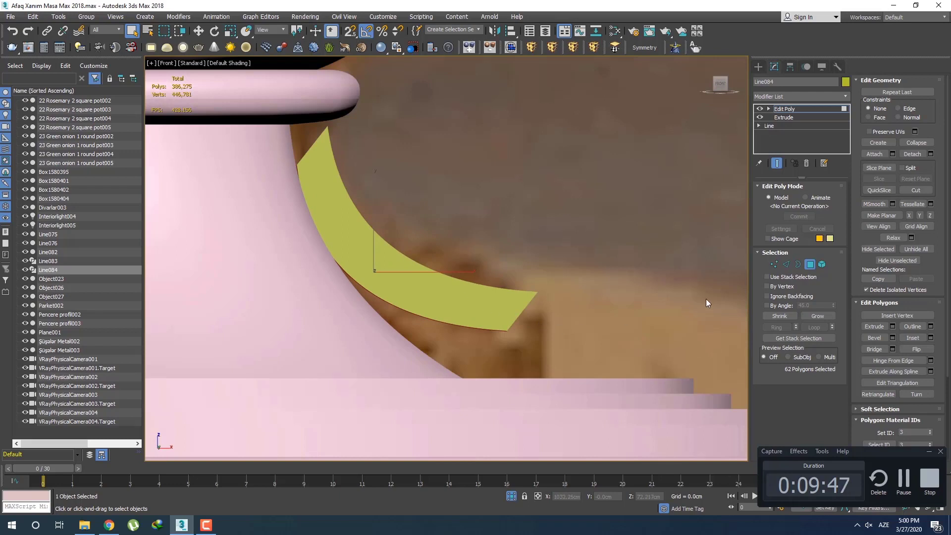
click(771, 126)
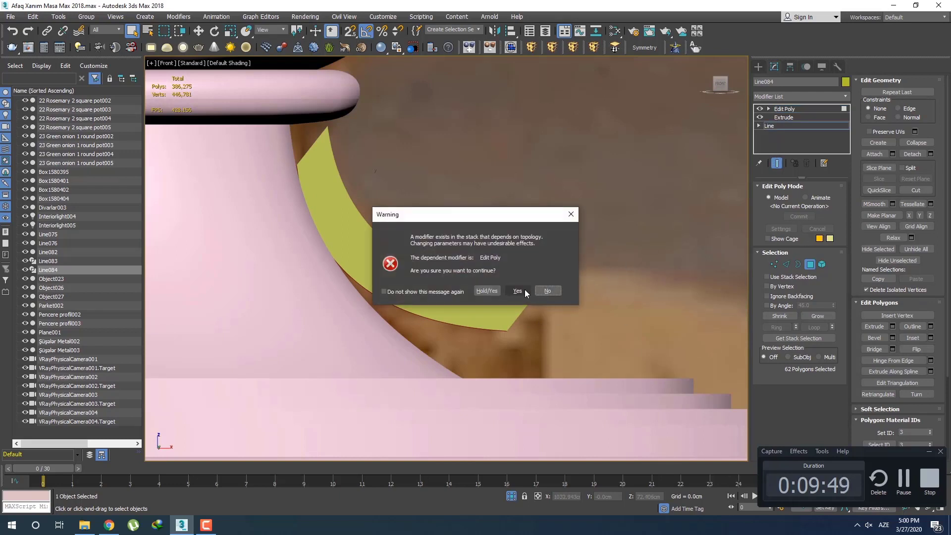
click(555, 291)
scroll(598, 269, down, 2)
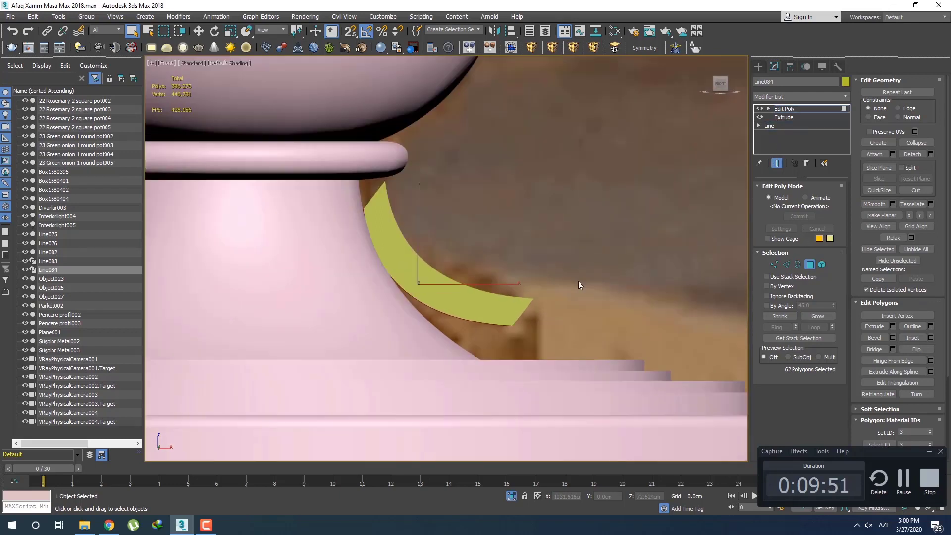
middle_drag(578, 281, 567, 268)
key(1)
scroll(564, 266, up, 2)
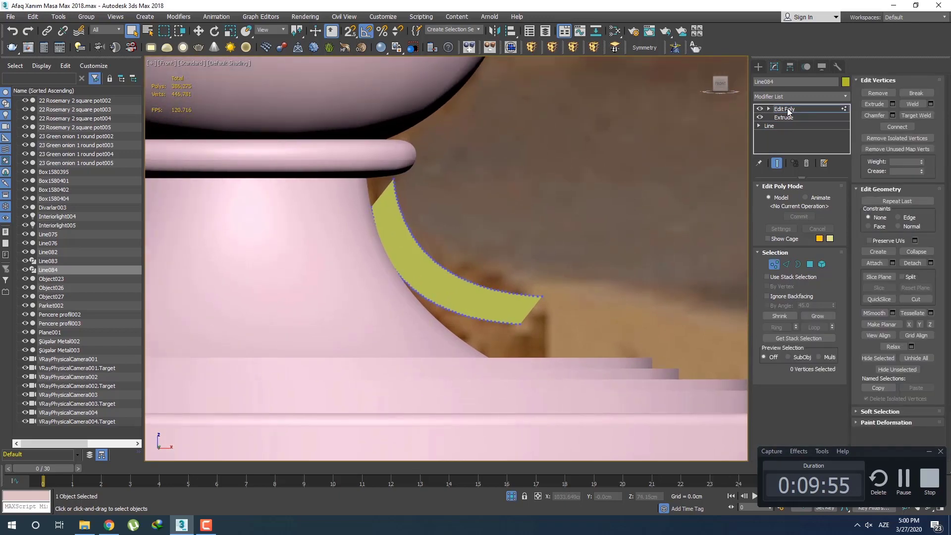
Move and scale the strip's selected inner faces in the front view so its lower end becomes vertical
click(809, 264)
scroll(500, 298, up, 2)
middle_drag(497, 297, 493, 270)
key(w)
drag(429, 222, 460, 224)
key(r)
drag(460, 224, 432, 252)
Lower the strip's selected inner faces to the top step of the base and leave polygon editing
key(w)
key(r)
key(e)
key(w)
scroll(414, 222, down, 2)
scroll(413, 214, up, 2)
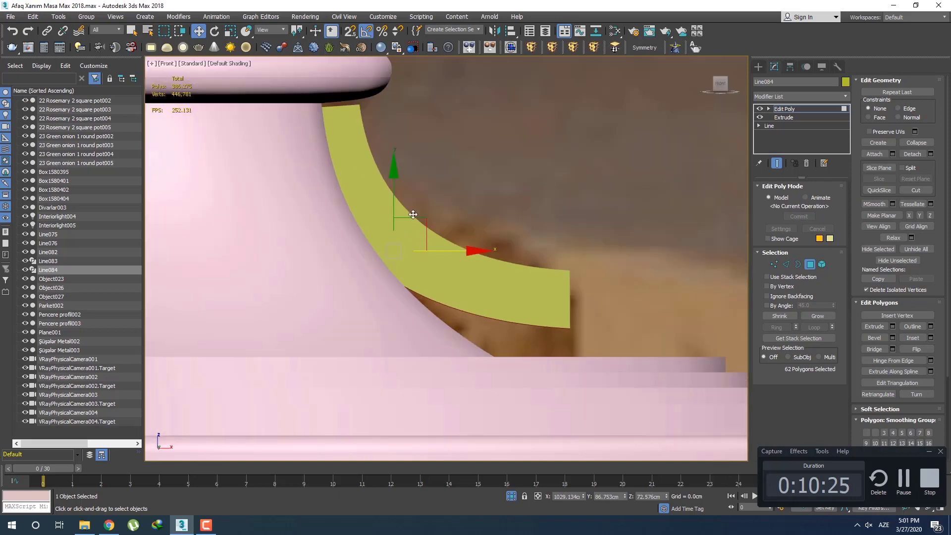
drag(394, 190, 421, 227)
click(759, 66)
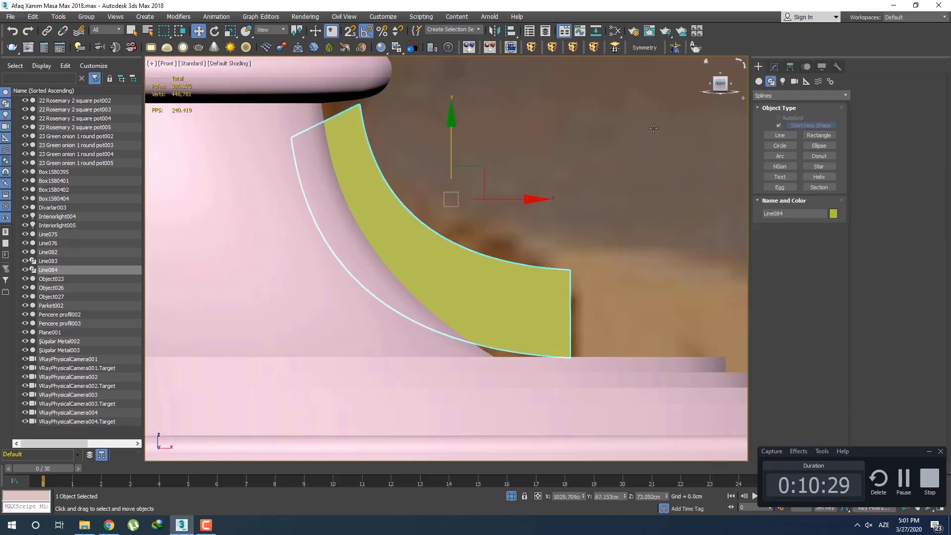
Select all vertices along the strip's upper curved edge in the wireframe front view
drag(459, 153, 454, 181)
key(ctrl+z)
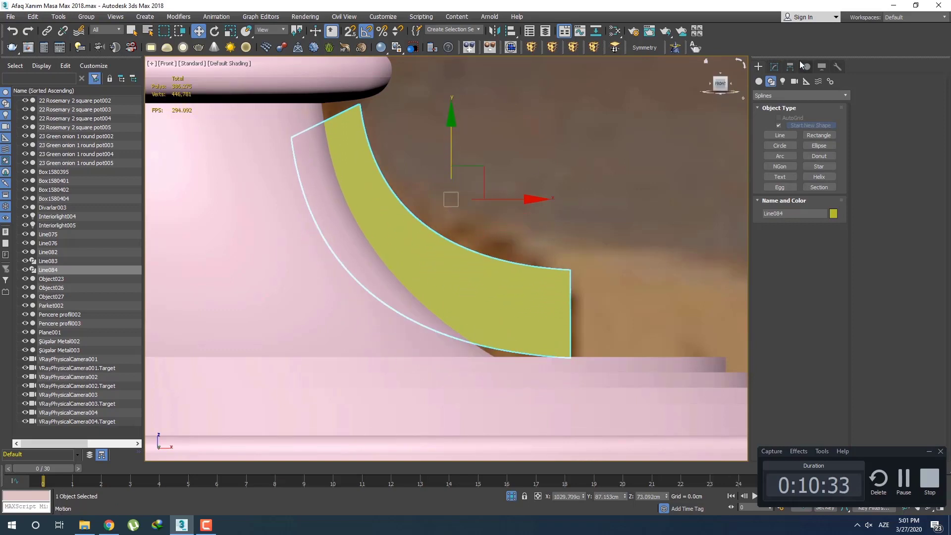
click(774, 66)
key(1)
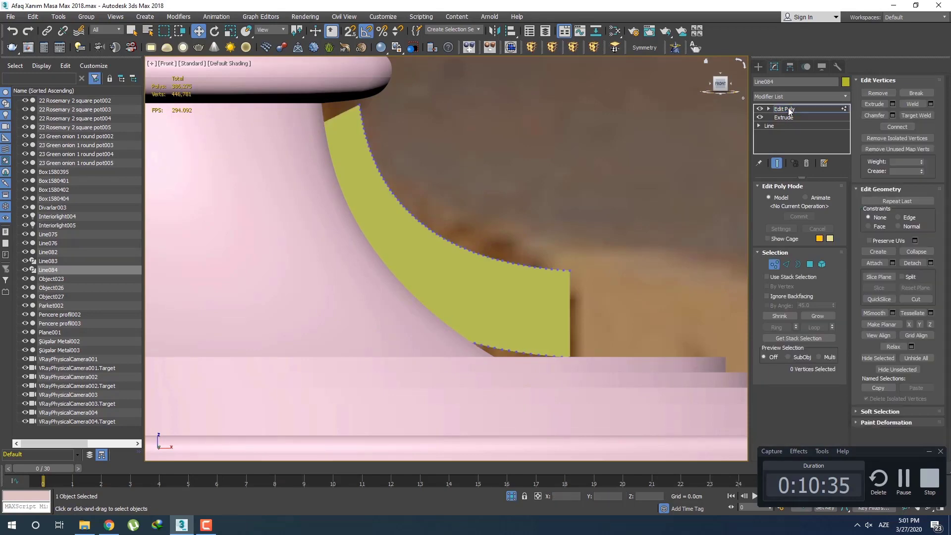
scroll(554, 211, down, 3)
middle_drag(536, 213, 537, 227)
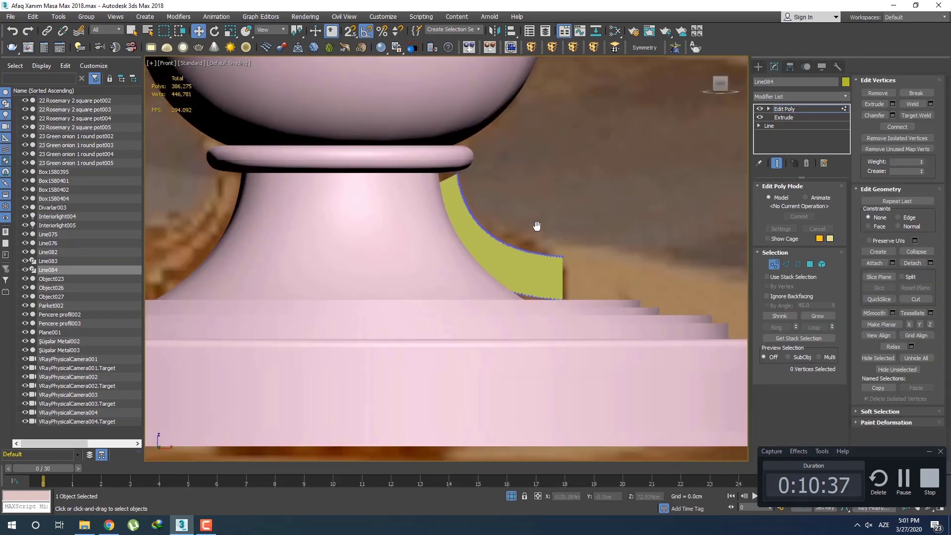
key(F3)
drag(446, 171, 495, 215)
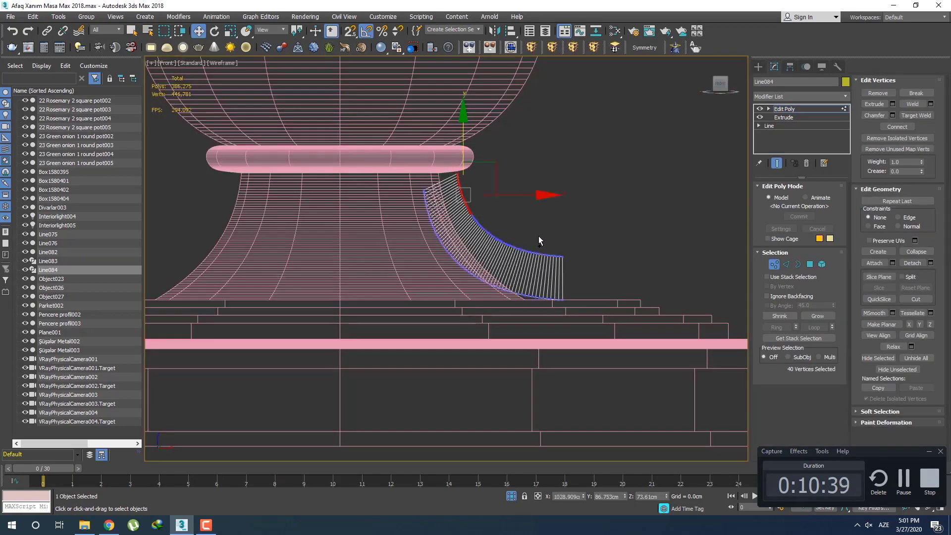
ctrl+drag(539, 237, 491, 216)
ctrl+drag(569, 268, 536, 242)
scroll(535, 243, up, 2)
Try cloning the selected upper-curve vertices slightly downward as an element
drag(515, 188, 507, 204)
right_click(507, 204)
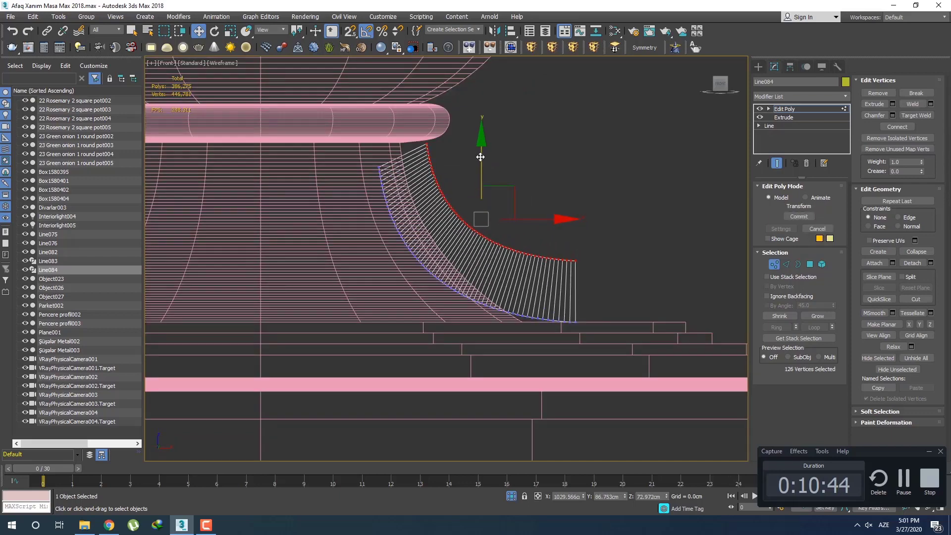
shift+drag(492, 168, 492, 177)
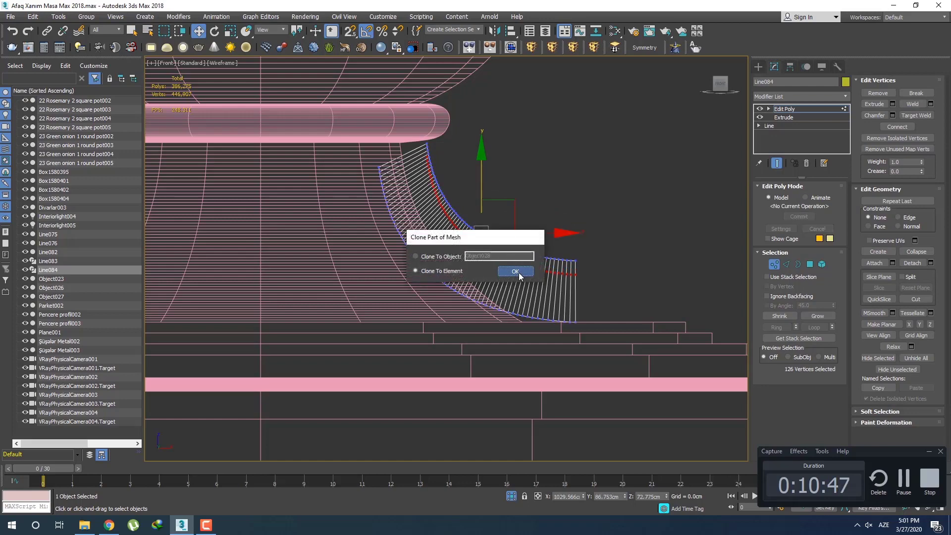
click(515, 270)
Lower the selected upper-curve vertices and scale them along X to slim the strip, keeping its lower end vertical
drag(481, 162, 479, 183)
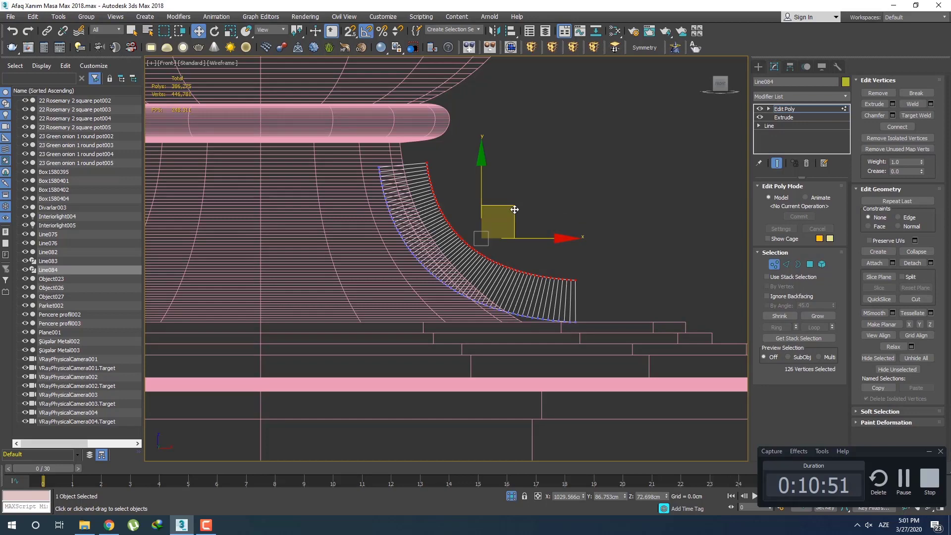
key(r)
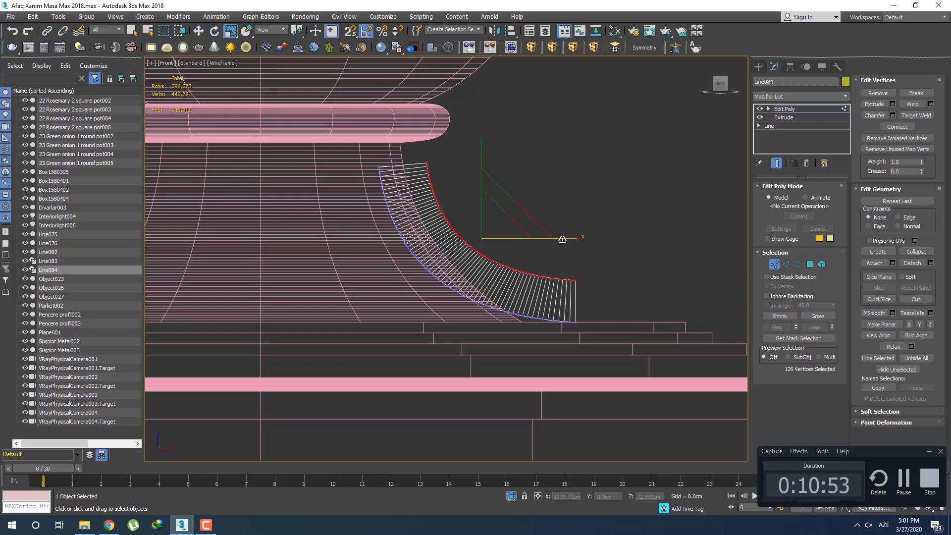
drag(562, 239, 539, 238)
key(w)
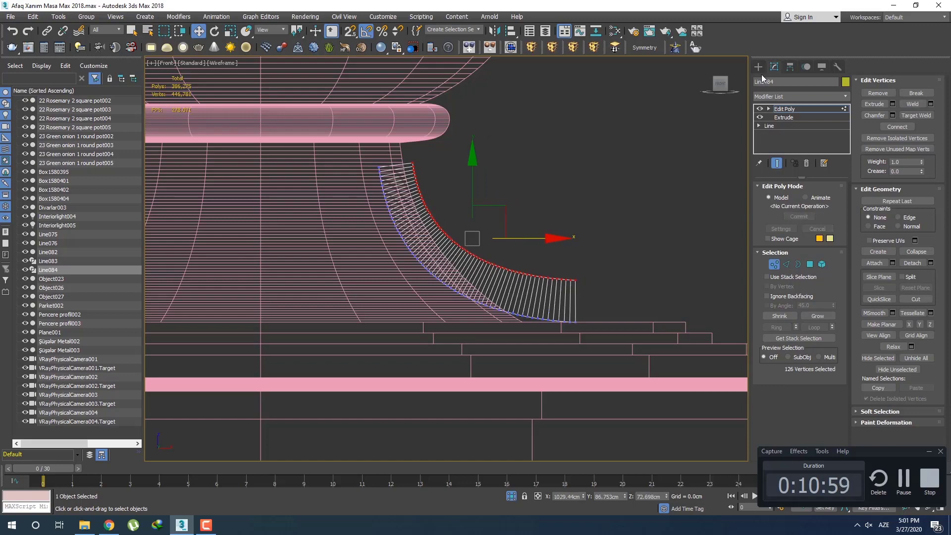
click(758, 67)
Isolate the strip in a shaded perspective view and collapse its modifier stack to an Editable Poly
key(alt+q)
scroll(575, 238, down, 4)
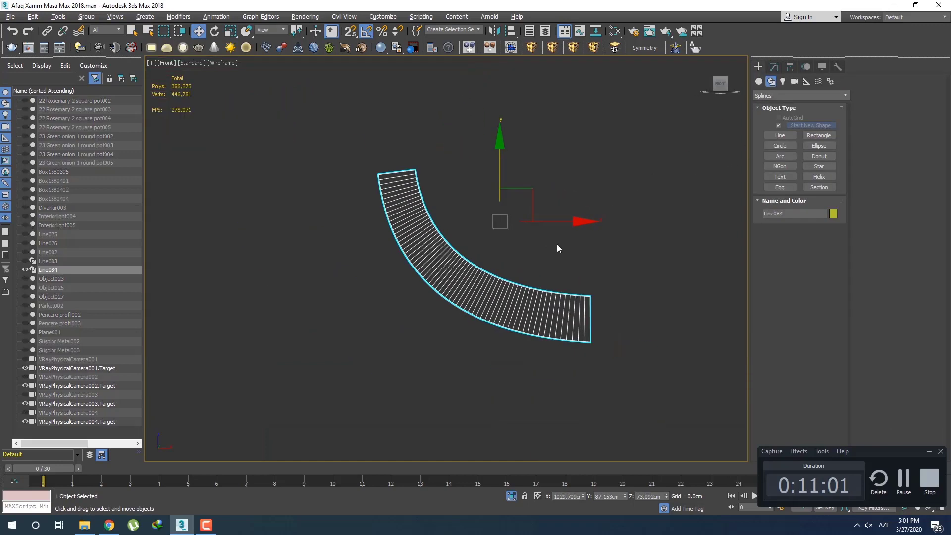
key(p)
key(F3)
mouse_move(546, 251)
alt+middle_down()
mouse_move(471, 270)
mouse_move(487, 284)
alt+middle_up()
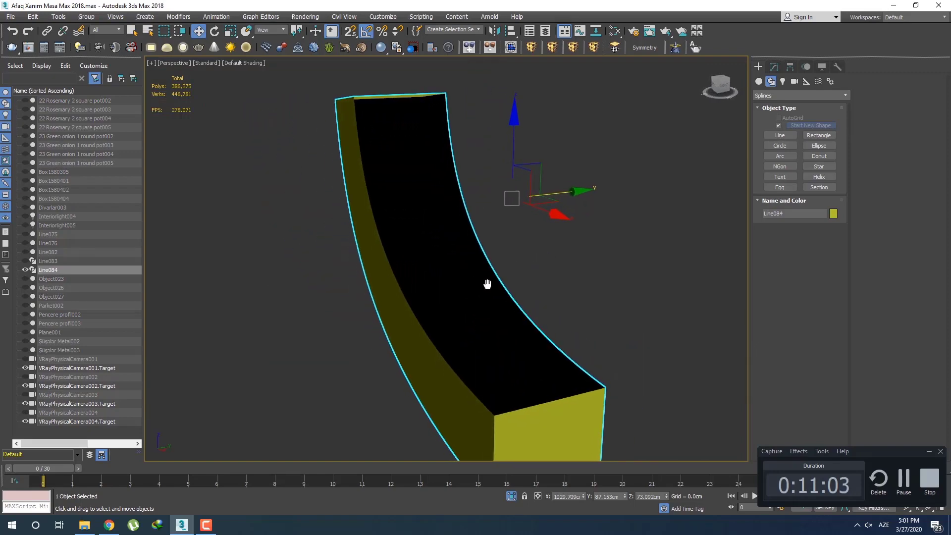
key(3)
click(497, 284)
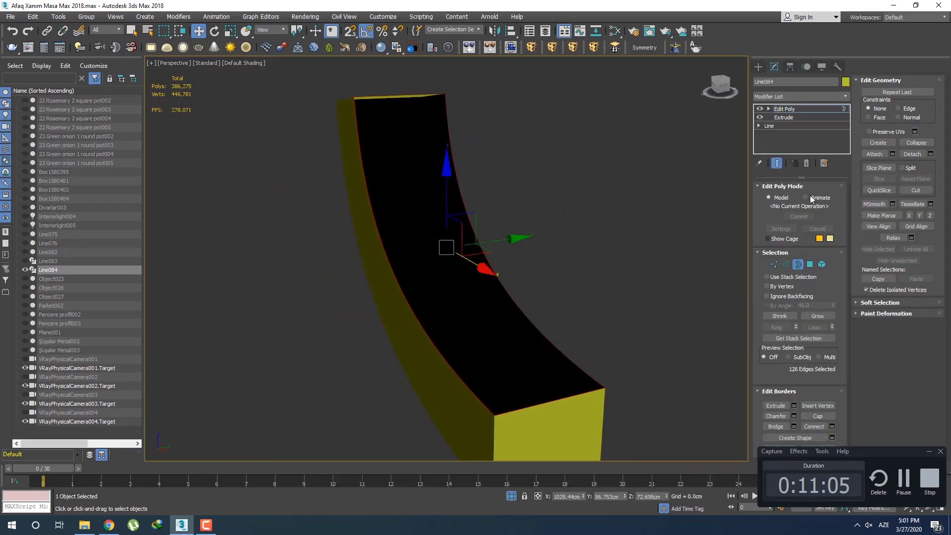
right_click(789, 112)
click(837, 207)
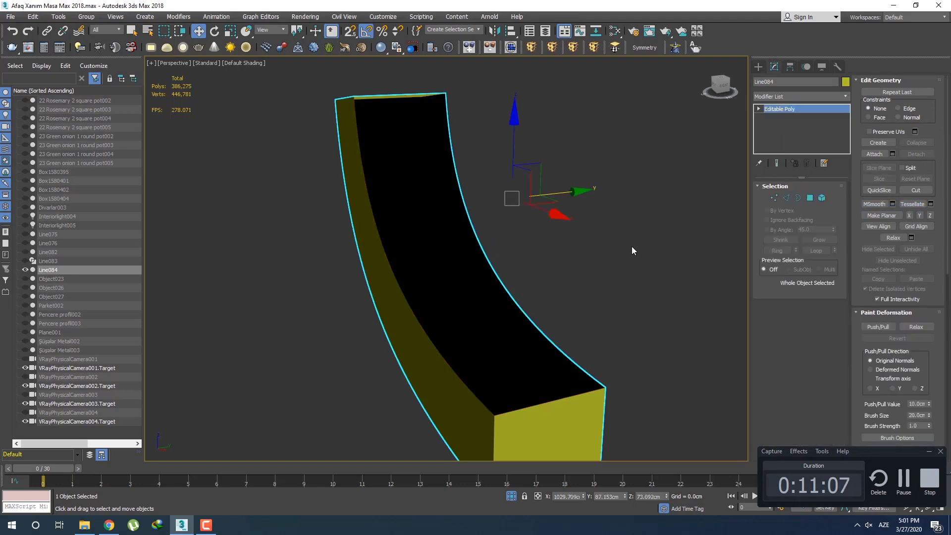
Center the strip's pivot on the object
key(q)
alt+middle_drag(521, 295, 545, 299)
click(790, 66)
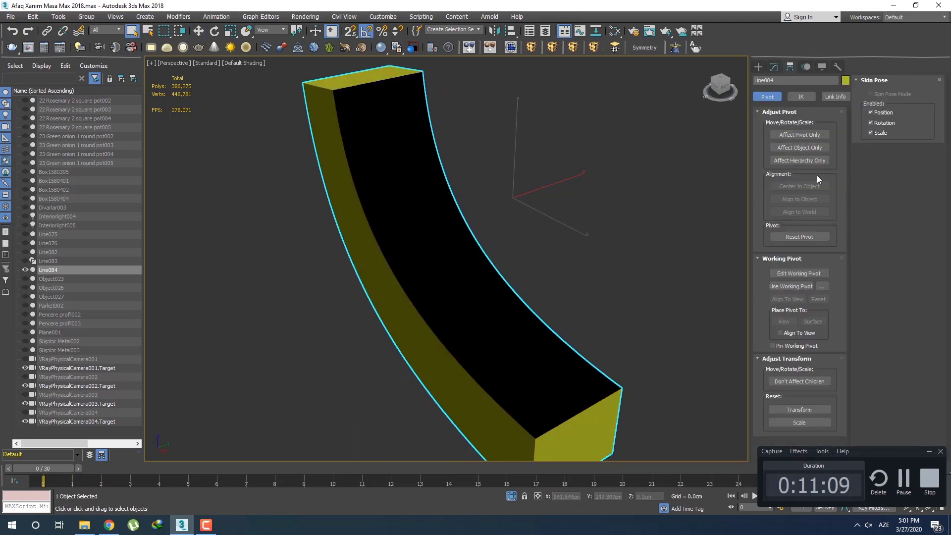
click(797, 136)
click(799, 187)
click(793, 135)
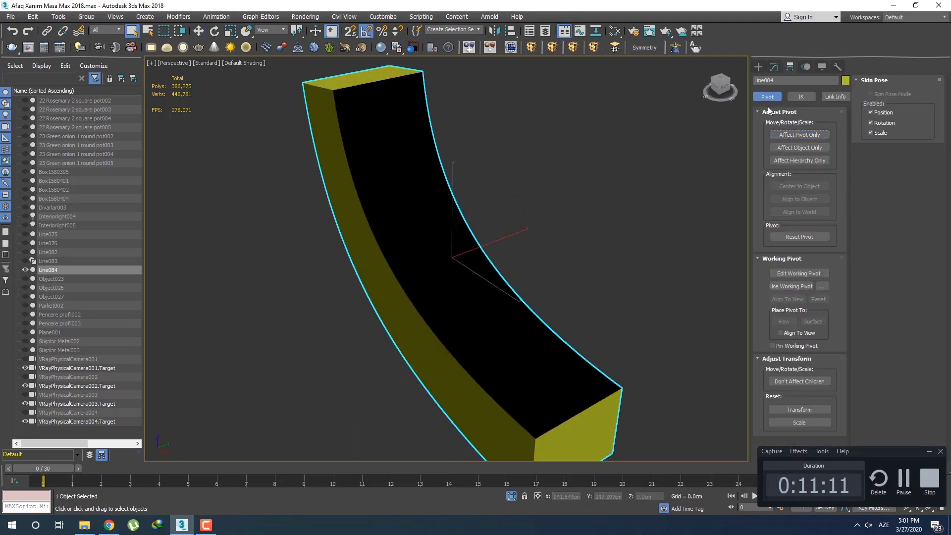
click(758, 66)
middle_drag(461, 261, 469, 260)
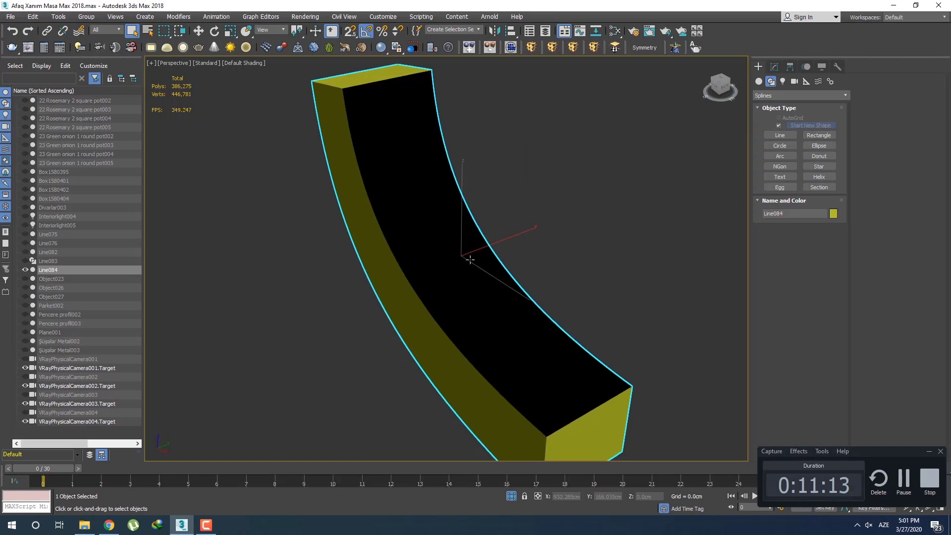
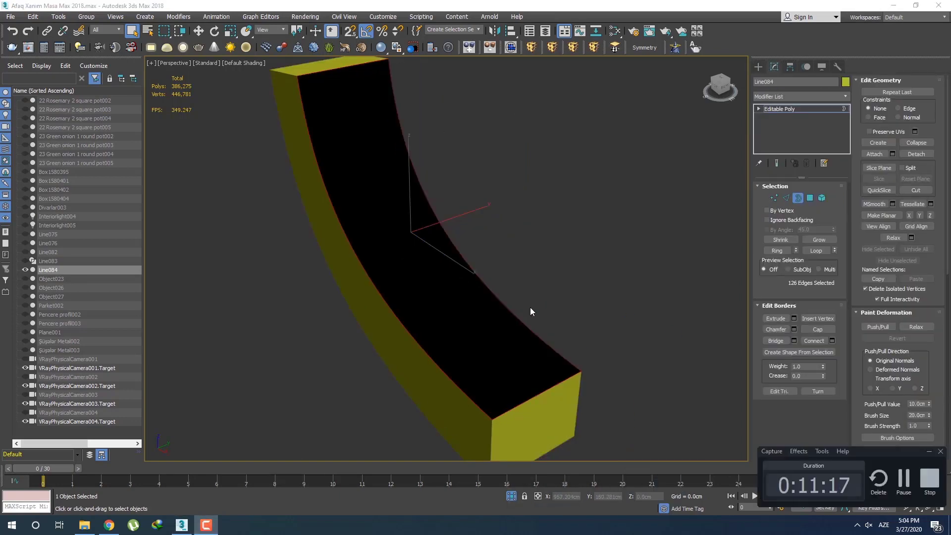
Try closing the strip's open curved side with a Cap on its selected border
middle_drag(531, 307, 467, 282)
click(819, 330)
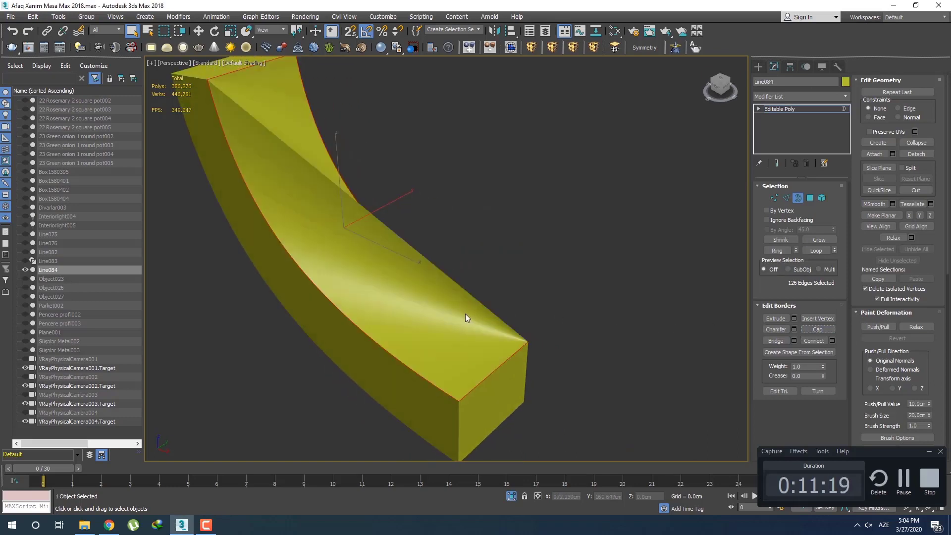
mouse_move(468, 318)
alt+middle_down()
mouse_move(378, 312)
mouse_move(439, 299)
mouse_move(463, 312)
mouse_move(418, 321)
mouse_move(452, 315)
mouse_move(428, 276)
mouse_move(452, 289)
mouse_move(471, 342)
alt+middle_up()
key(ctrl+z)
Bridge every second pair of opposite edges across the strip's open side, starting around the middle of the curve in the front view
key(F4)
alt+middle_drag(417, 280, 476, 277)
key(l)
scroll(462, 304, up, 3)
key(f)
scroll(477, 278, up, 5)
click(445, 275)
drag(425, 292, 430, 313)
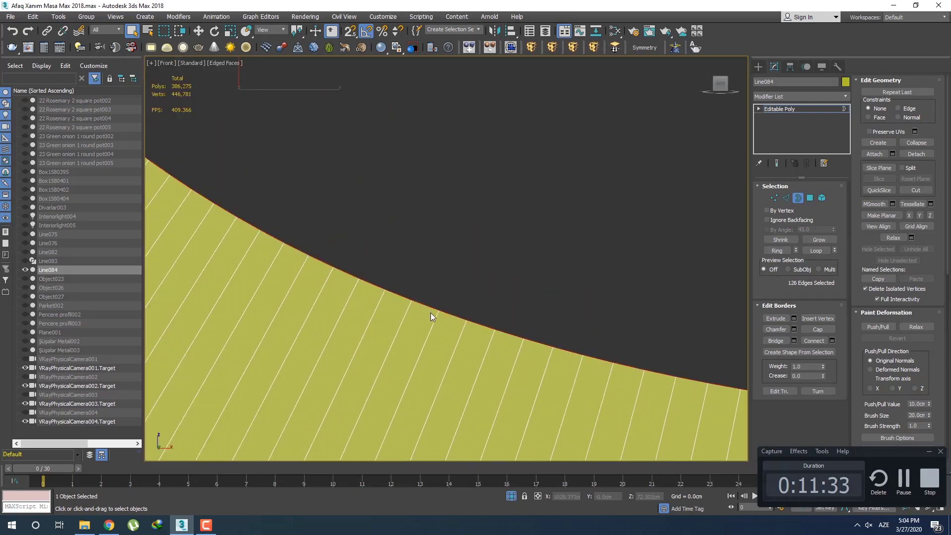
key(2)
scroll(398, 282, up, 3)
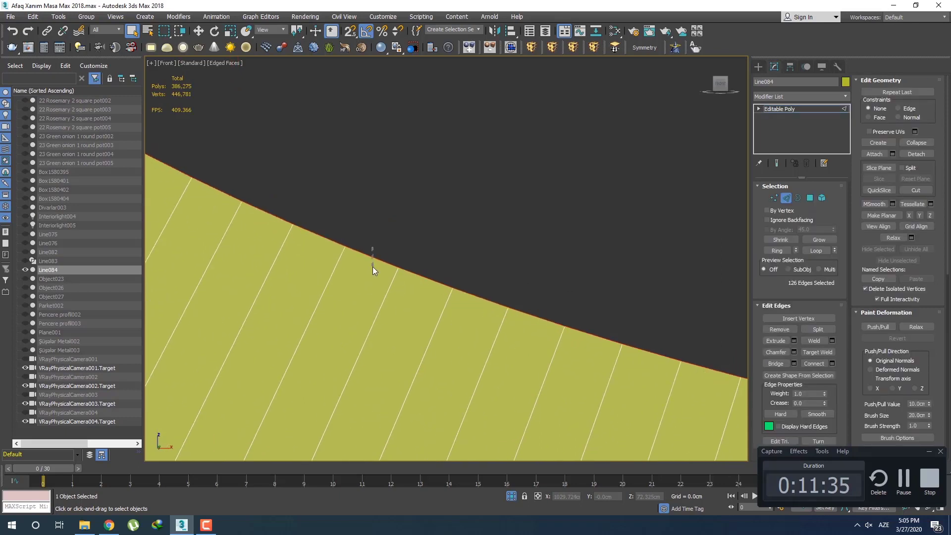
drag(373, 270, 373, 271)
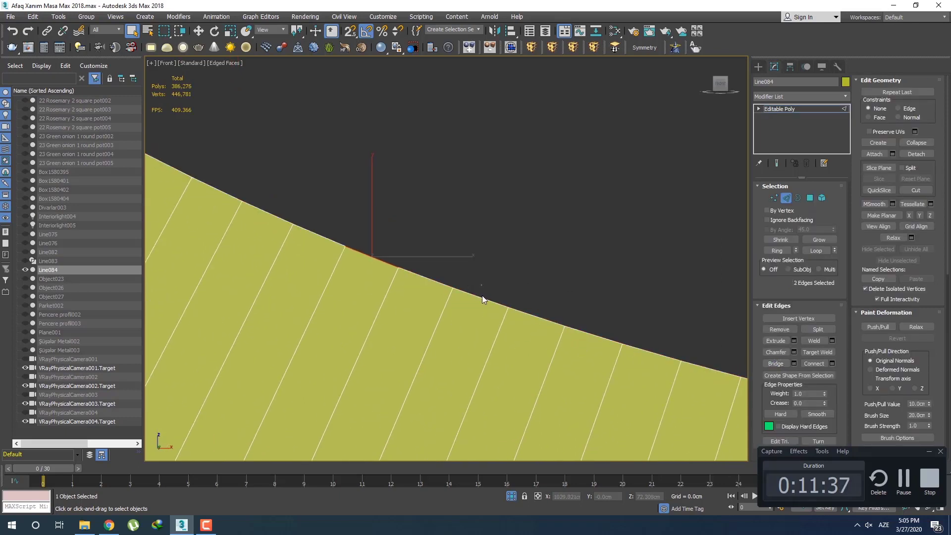
drag(481, 286, 482, 297)
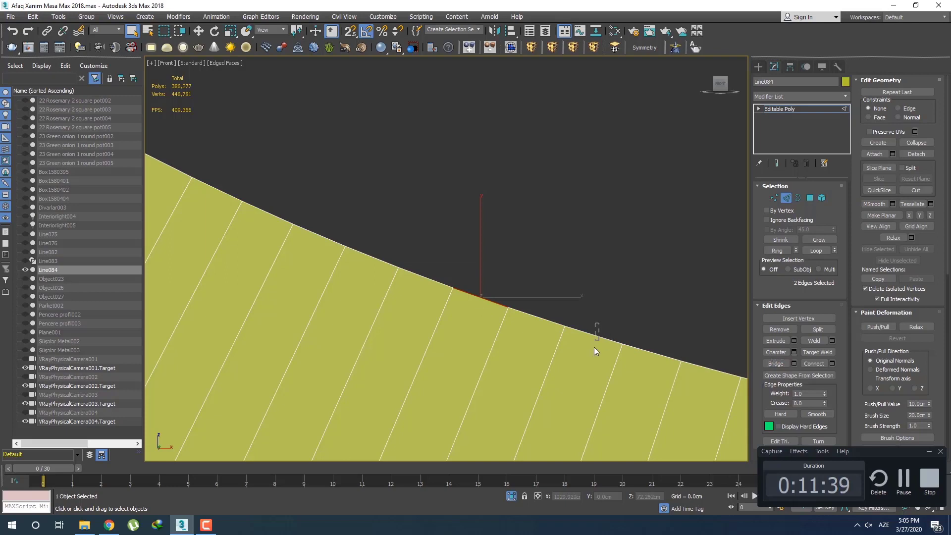
middle_drag(491, 311, 463, 290)
click(782, 364)
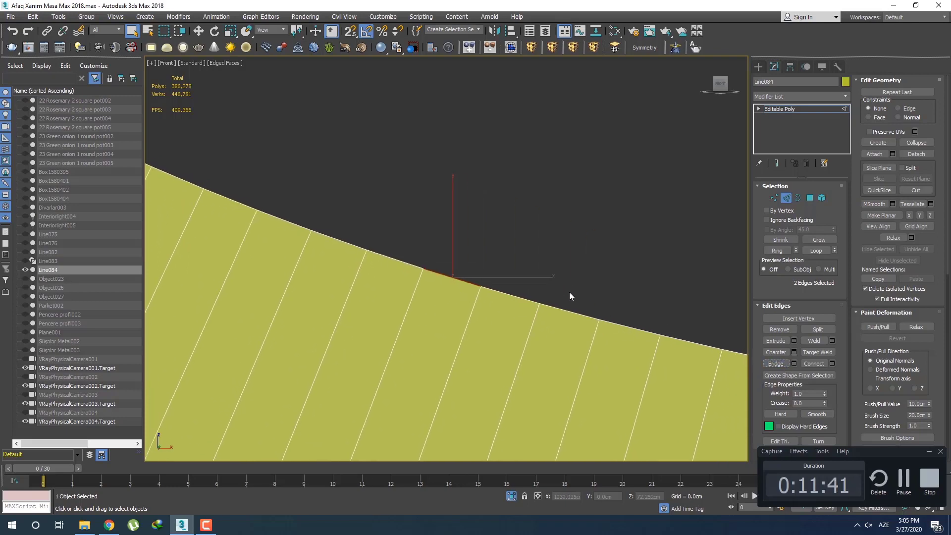
click(776, 364)
Continue bridging alternate opposite edge pairs across the open side down to the strip's lower end
middle_drag(523, 326, 424, 319)
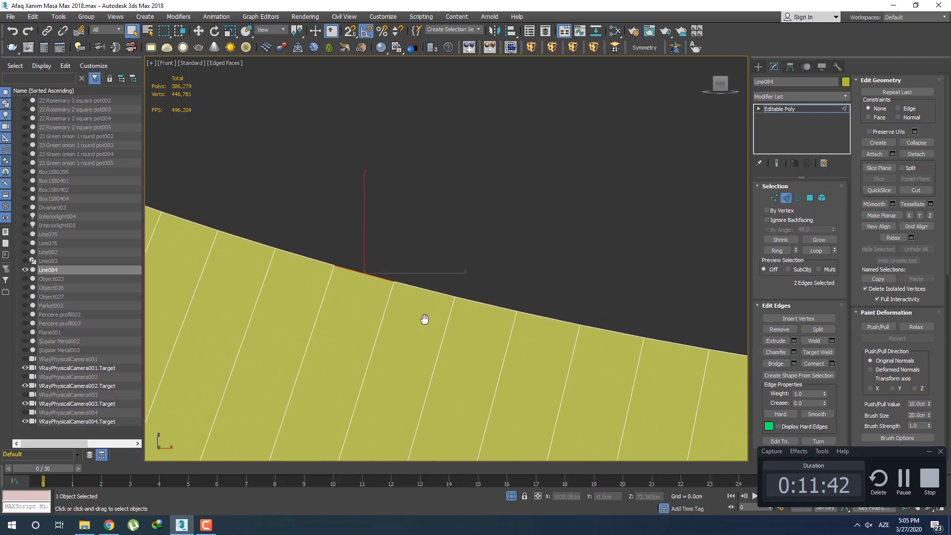
click(484, 297)
click(770, 364)
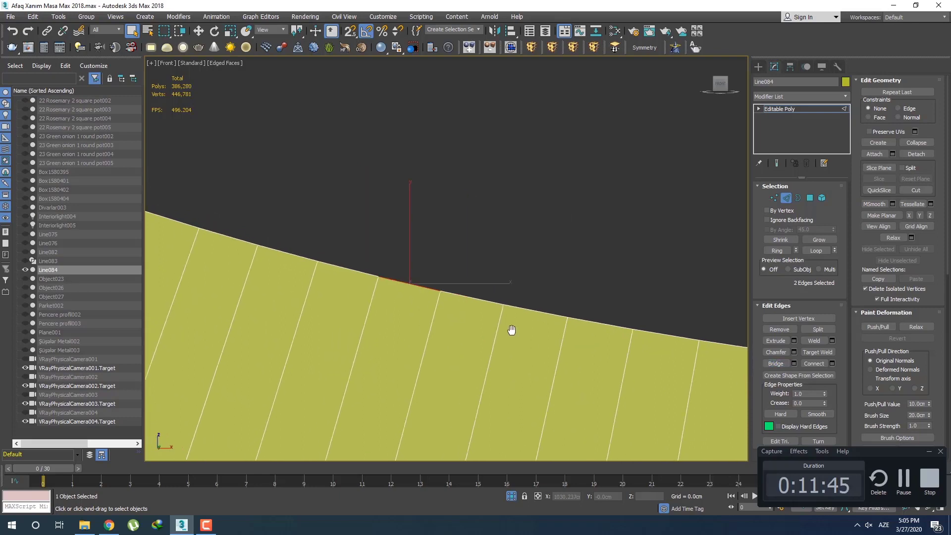
click(475, 289)
click(775, 364)
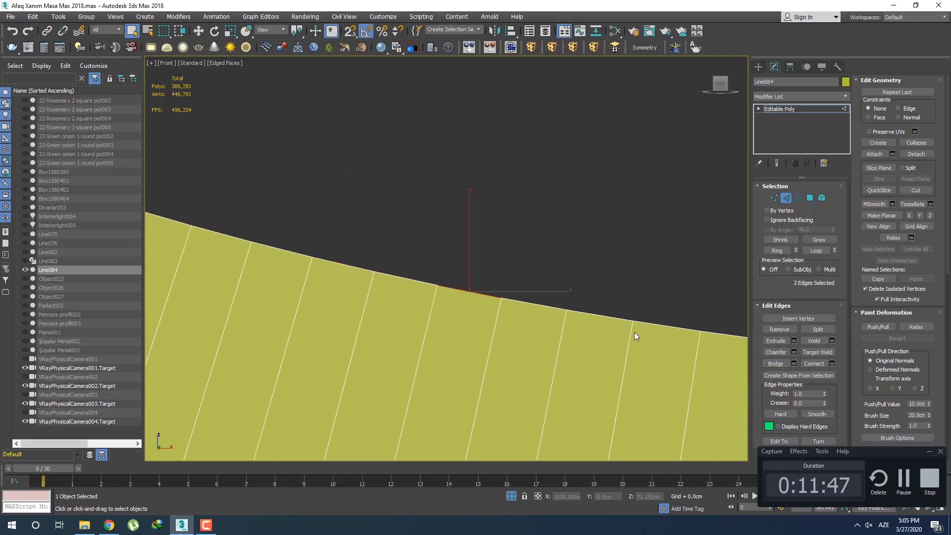
middle_drag(598, 358, 591, 349)
click(774, 363)
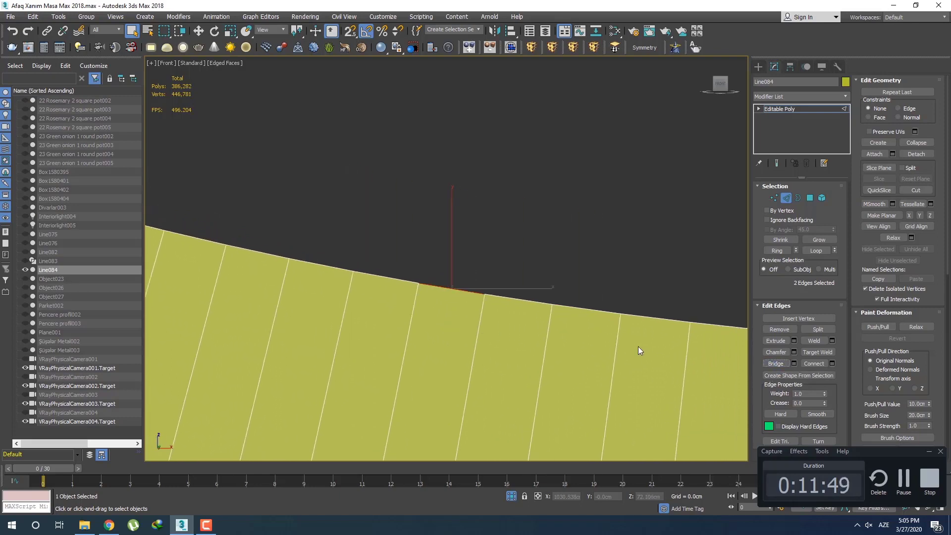
drag(578, 353, 579, 353)
middle_drag(707, 364, 535, 354)
middle_drag(744, 367, 460, 323)
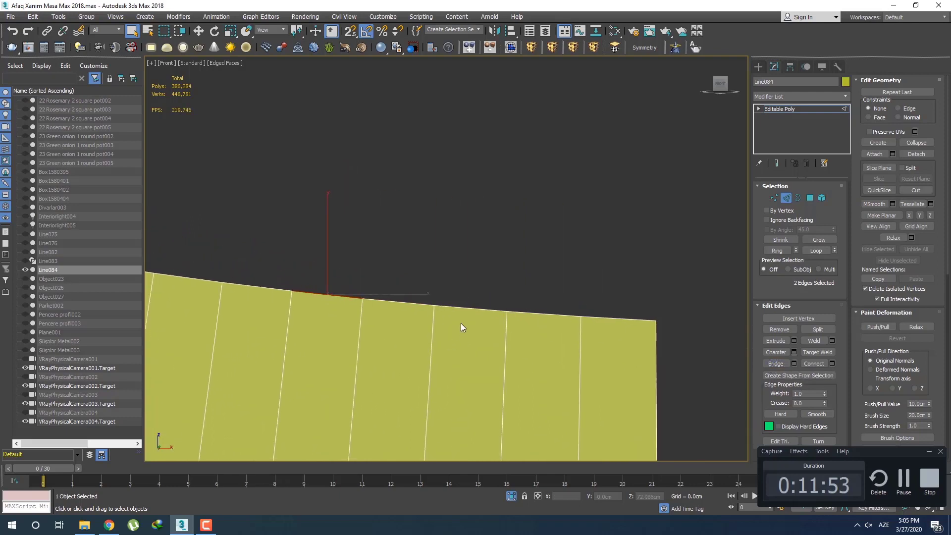
click(776, 365)
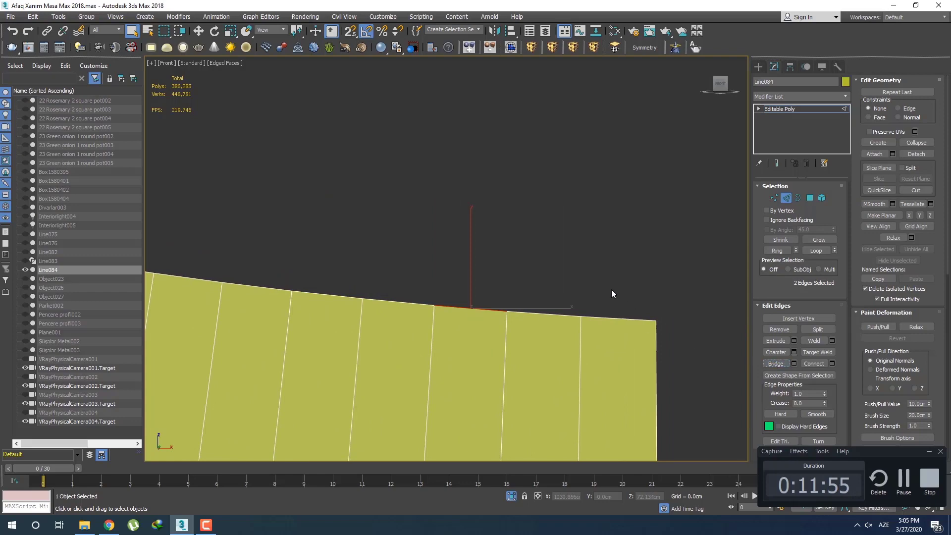
drag(613, 290, 626, 349)
click(778, 364)
Bridge the next opposite edge pair above the already bridged section, near the middle of the strip's open side
scroll(545, 336, down, 8)
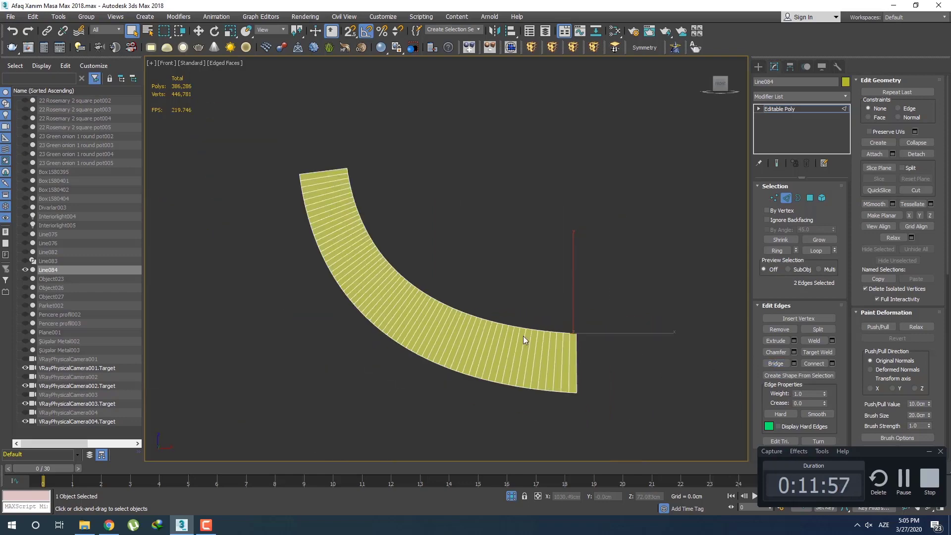
scroll(464, 316, up, 3)
alt+middle_drag(480, 351, 448, 352)
scroll(447, 352, up, 3)
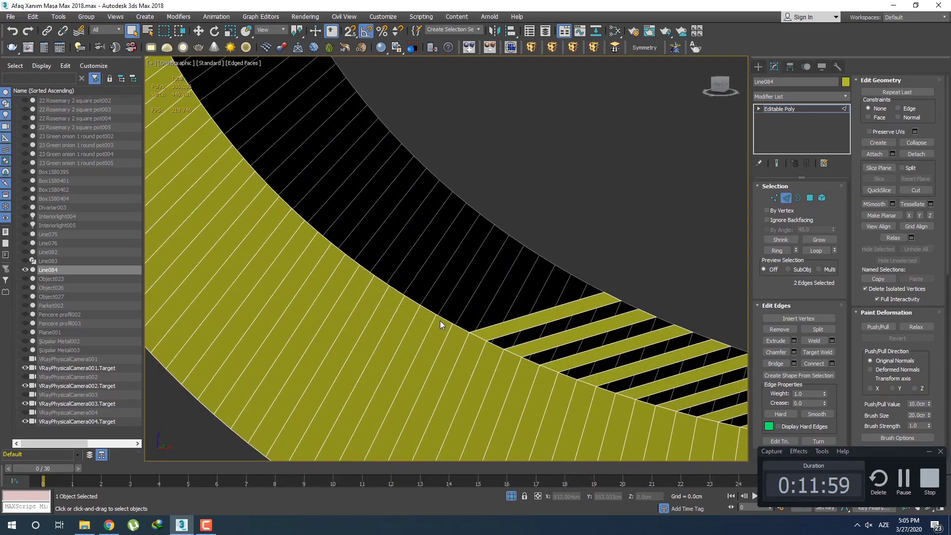
click(440, 320)
key(l)
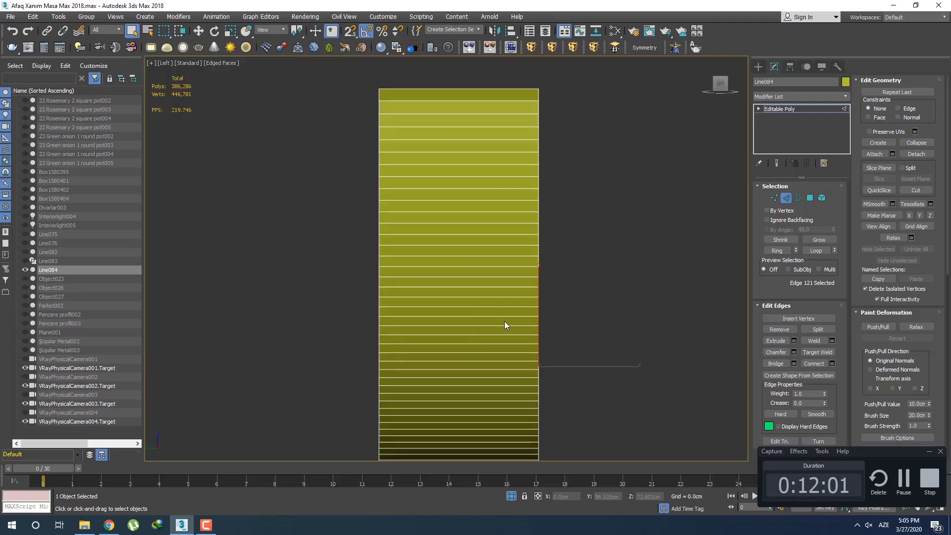
key(f)
key(z)
scroll(476, 286, down, 3)
drag(489, 272, 467, 327)
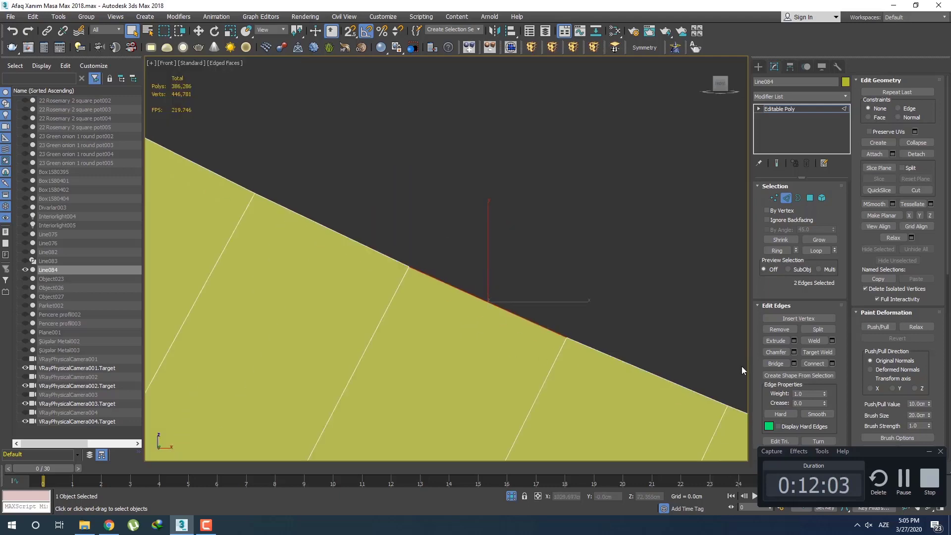
click(781, 364)
Bridge every second opposite edge pair across the open side, working upward from the middle of the inner curve in the front view
scroll(496, 332, up, 2)
scroll(397, 240, down, 5)
scroll(626, 350, up, 3)
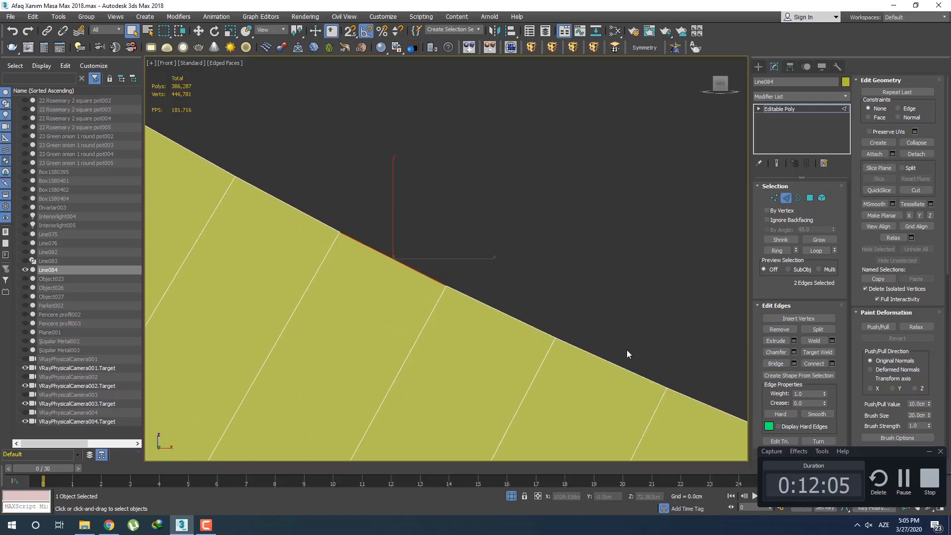
middle_drag(287, 204, 452, 287)
drag(370, 215, 329, 253)
click(778, 362)
scroll(510, 316, down, 5)
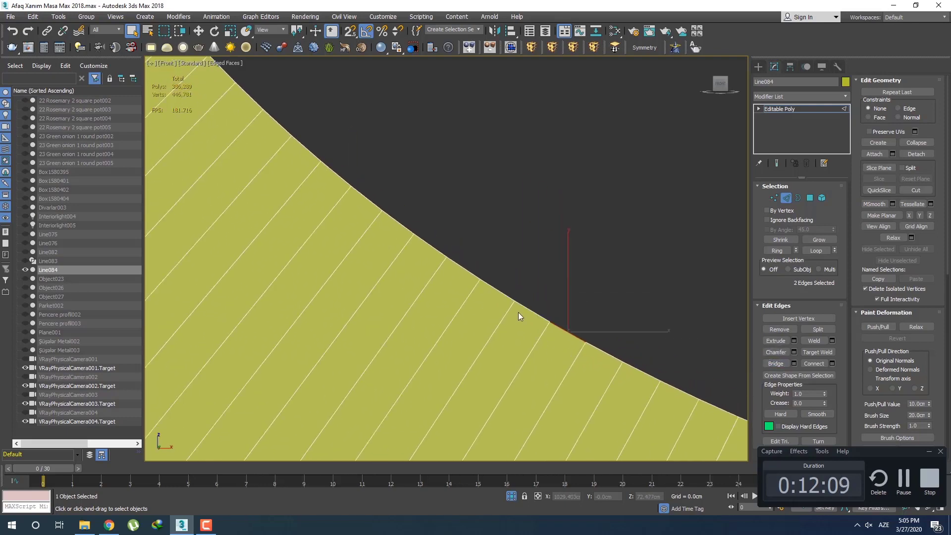
click(769, 364)
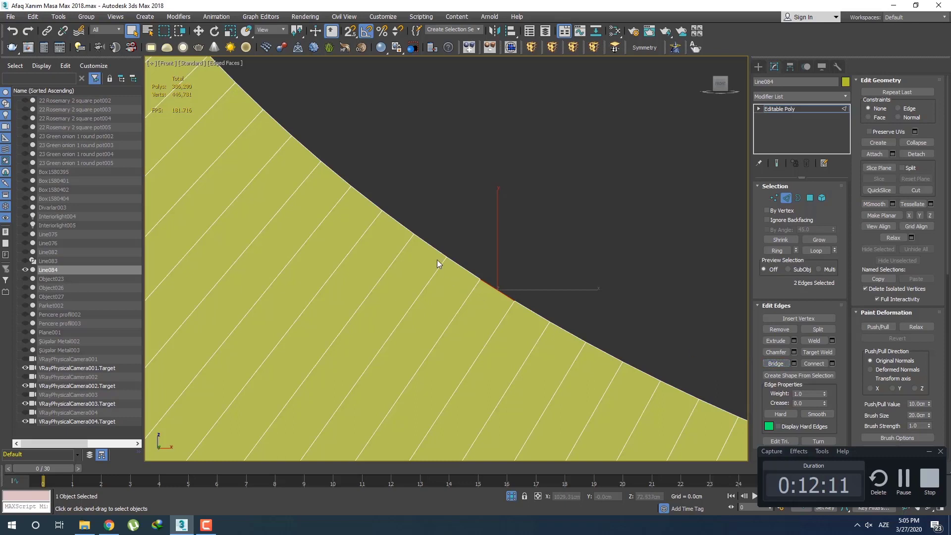
click(429, 252)
click(771, 367)
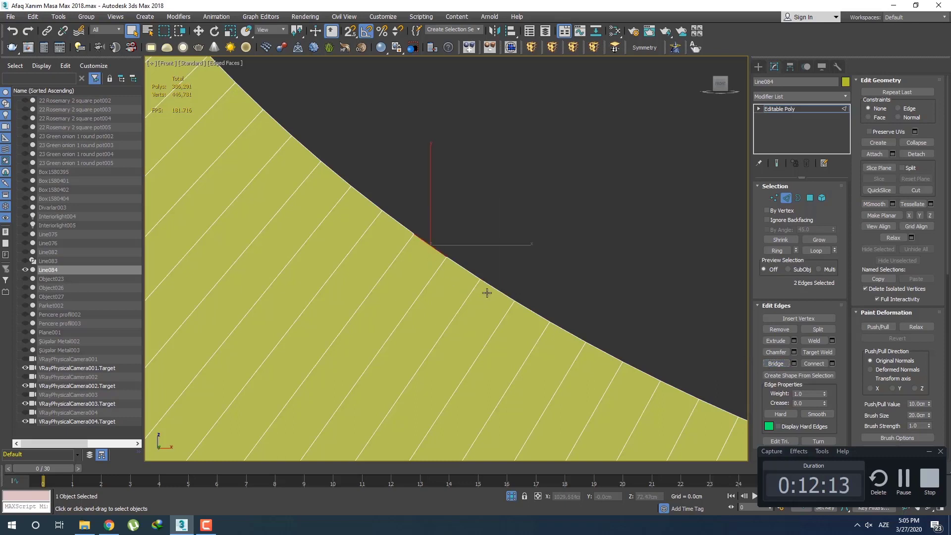
middle_drag(385, 243, 440, 317)
drag(430, 267, 415, 280)
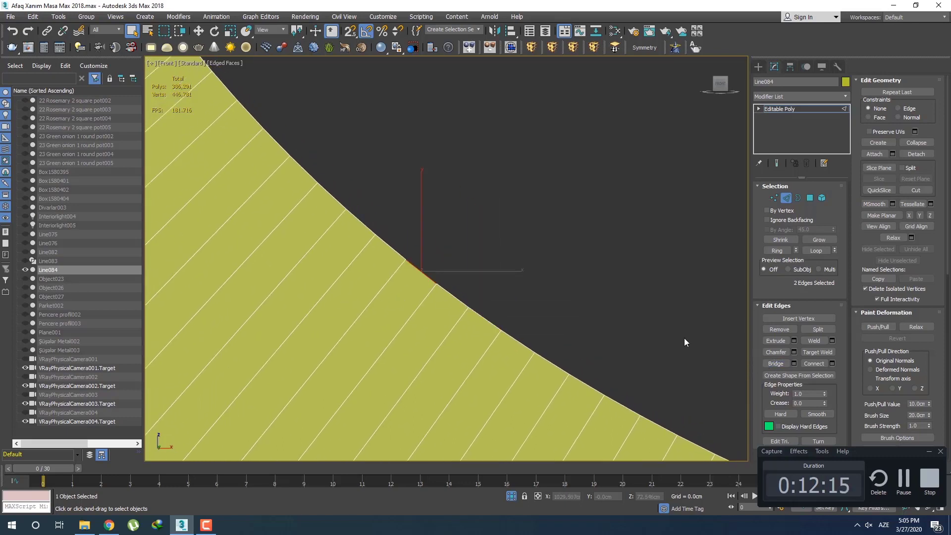
click(776, 365)
middle_drag(384, 291, 442, 269)
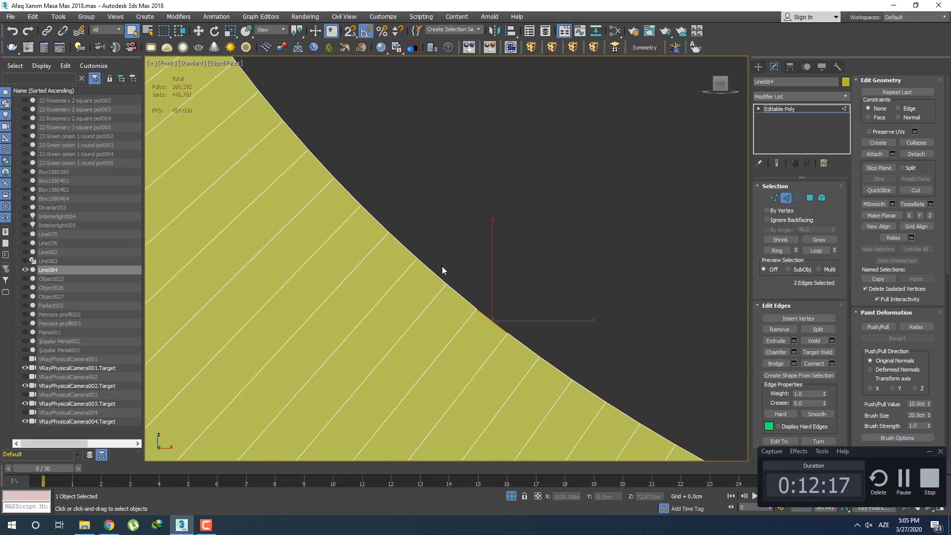
click(780, 362)
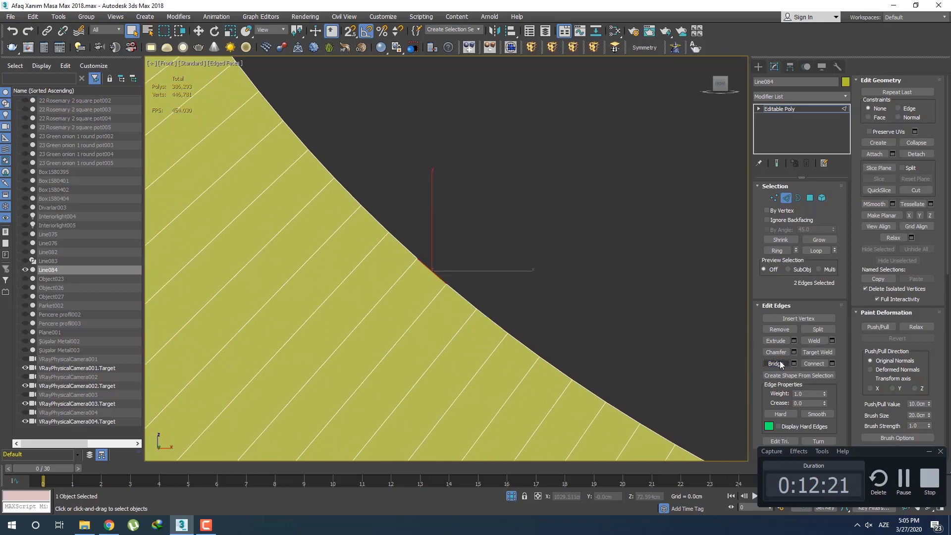
Continue bridging alternate opposite edge pairs along the steeper upper half of the strip's open inner curve
middle_drag(398, 272, 438, 337)
click(412, 281)
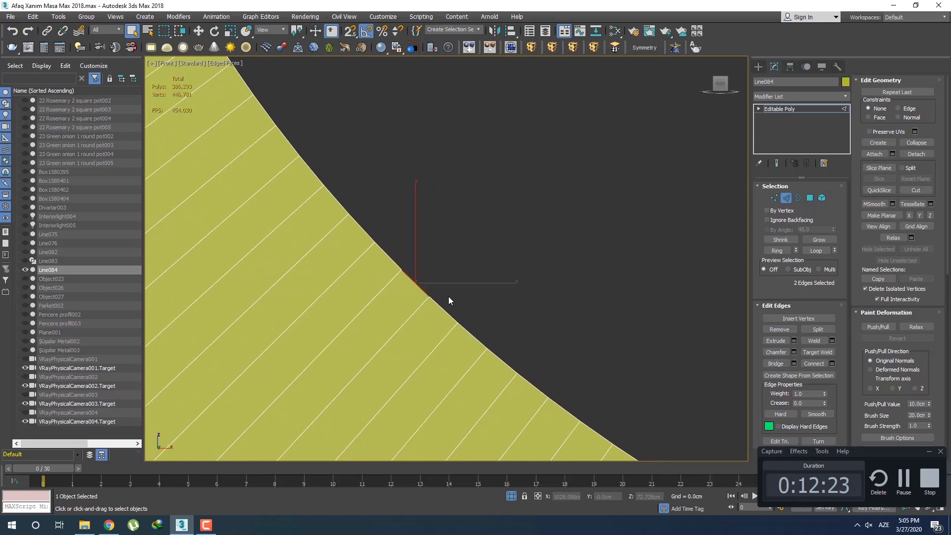
click(775, 363)
middle_drag(380, 225, 435, 314)
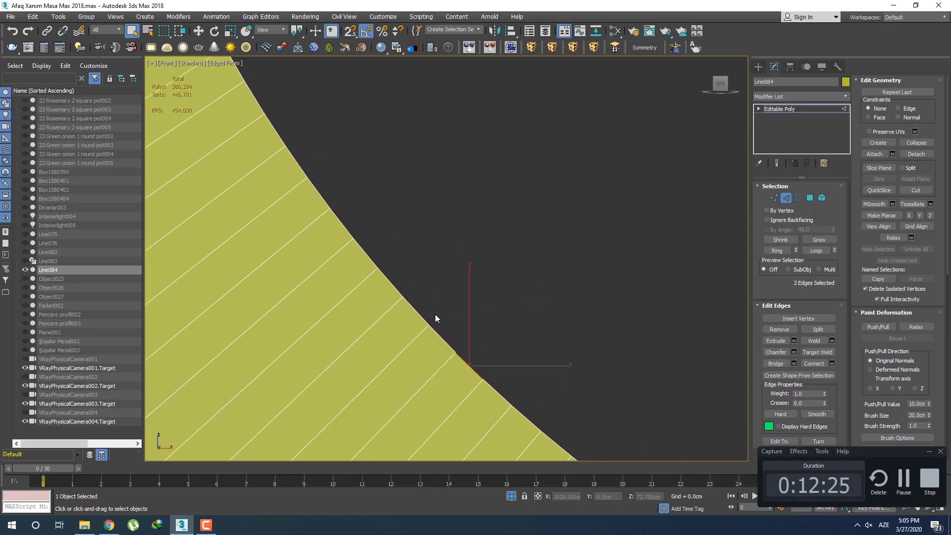
click(413, 317)
click(773, 363)
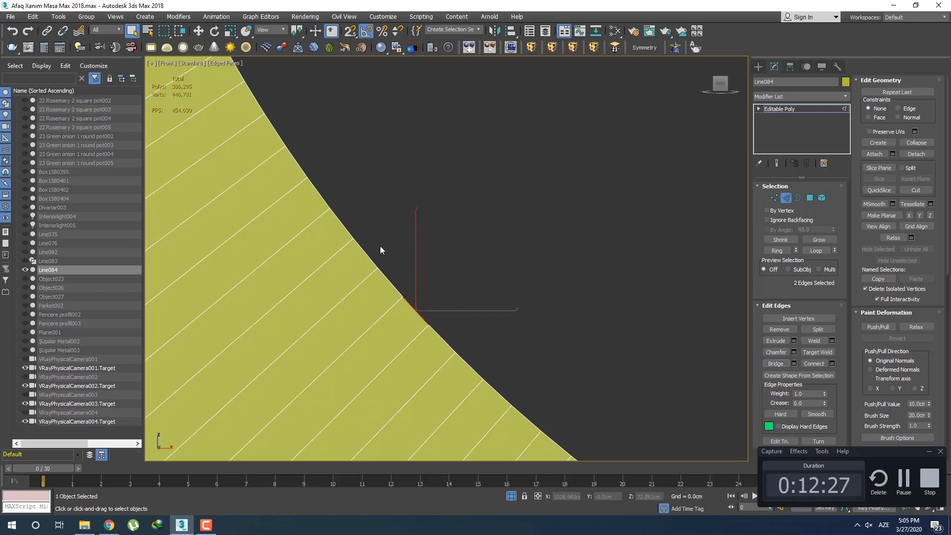
click(337, 230)
click(371, 253)
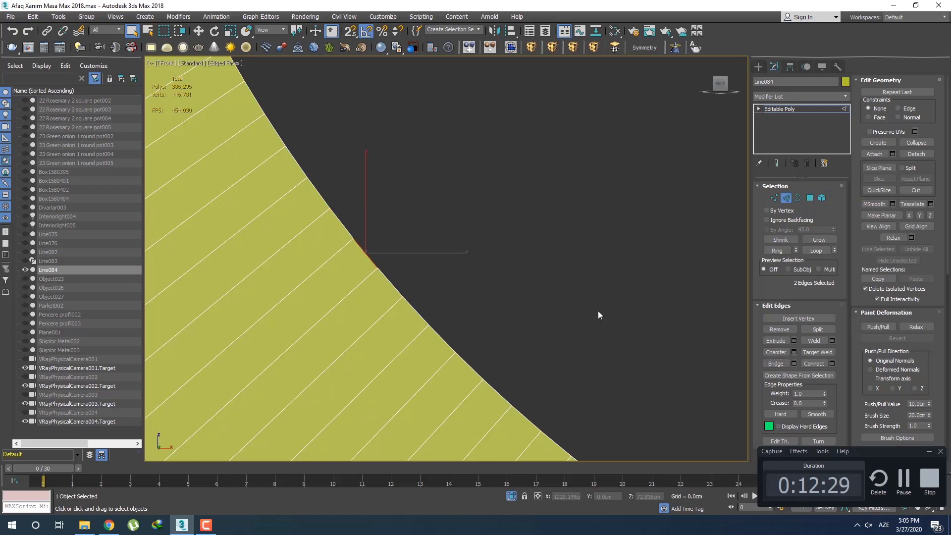
click(772, 363)
middle_drag(389, 234, 430, 308)
drag(376, 266, 348, 275)
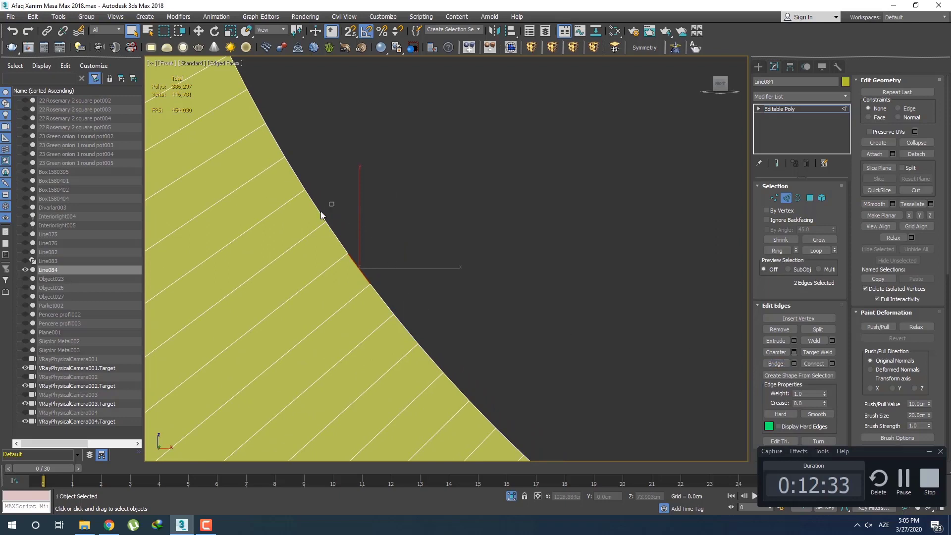
drag(321, 212, 311, 215)
click(768, 361)
middle_drag(438, 247, 497, 341)
drag(345, 232, 329, 237)
click(773, 363)
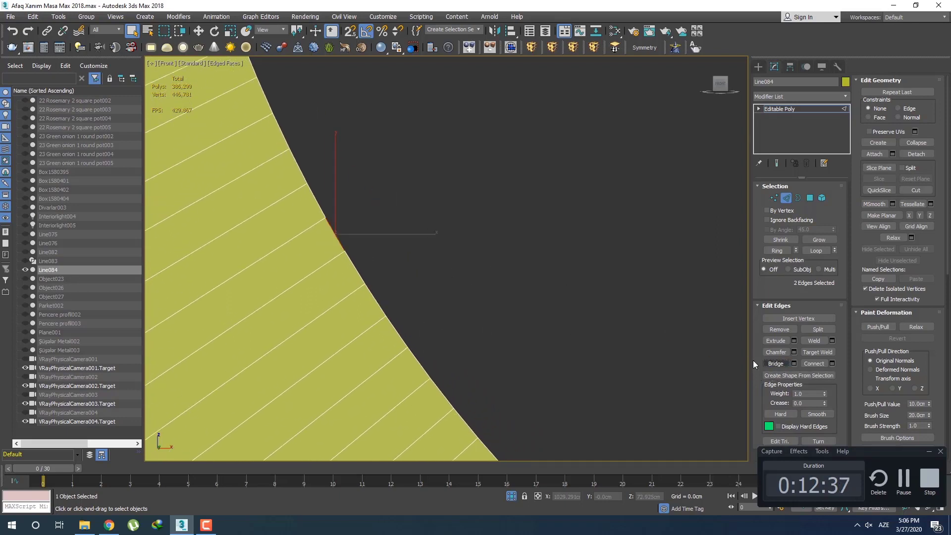
Bridge the remaining alternate opposite edge pairs up to the strip's upper end
drag(327, 167, 298, 173)
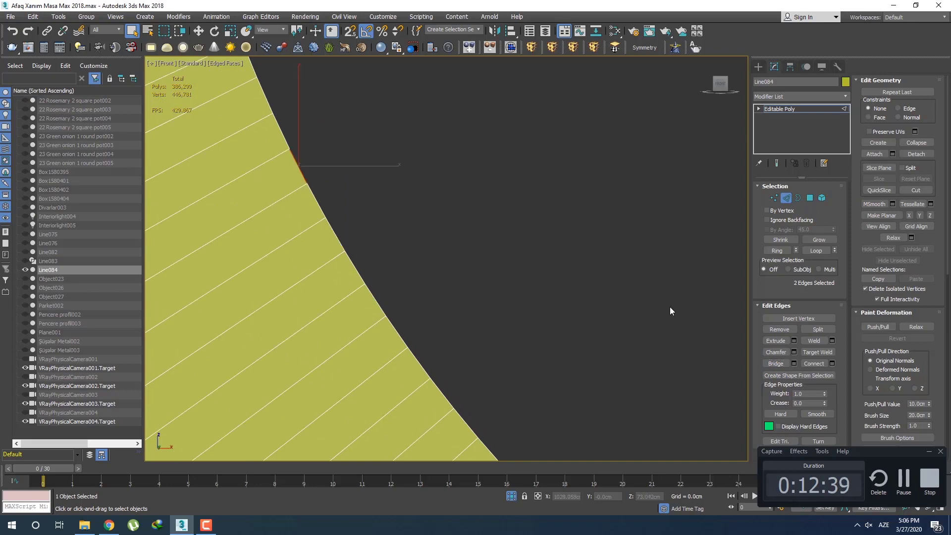
click(776, 363)
middle_drag(367, 265, 382, 263)
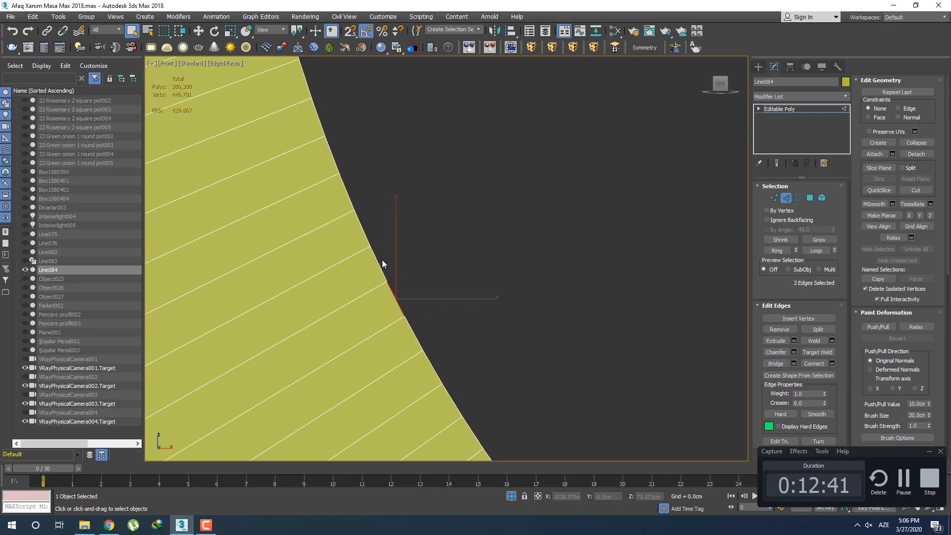
drag(349, 232, 349, 233)
click(776, 363)
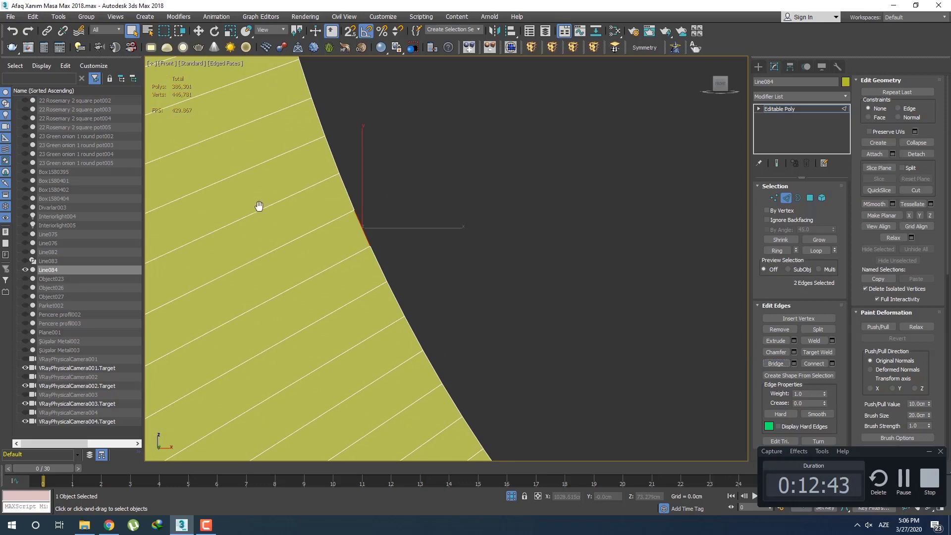
middle_drag(326, 162, 381, 290)
drag(379, 285, 379, 285)
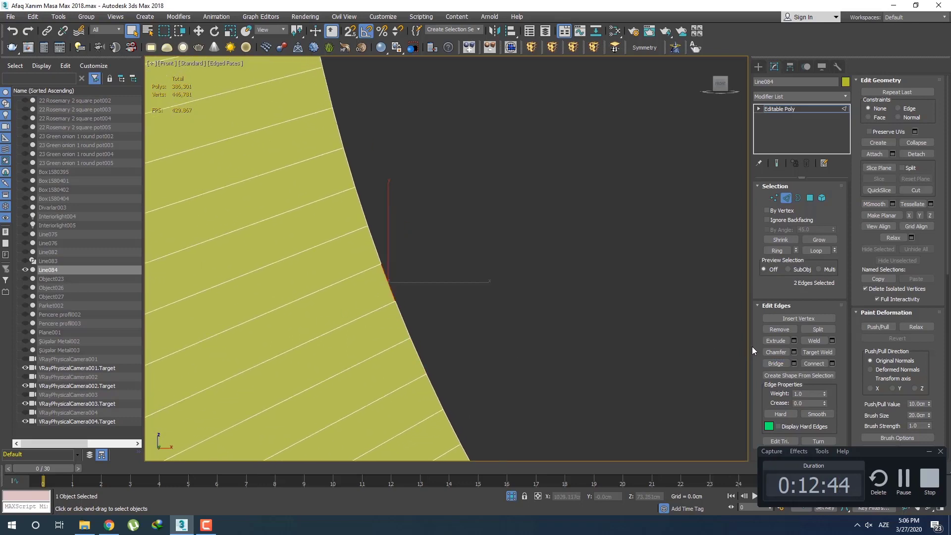
click(775, 364)
middle_drag(403, 203, 429, 284)
drag(376, 286, 376, 287)
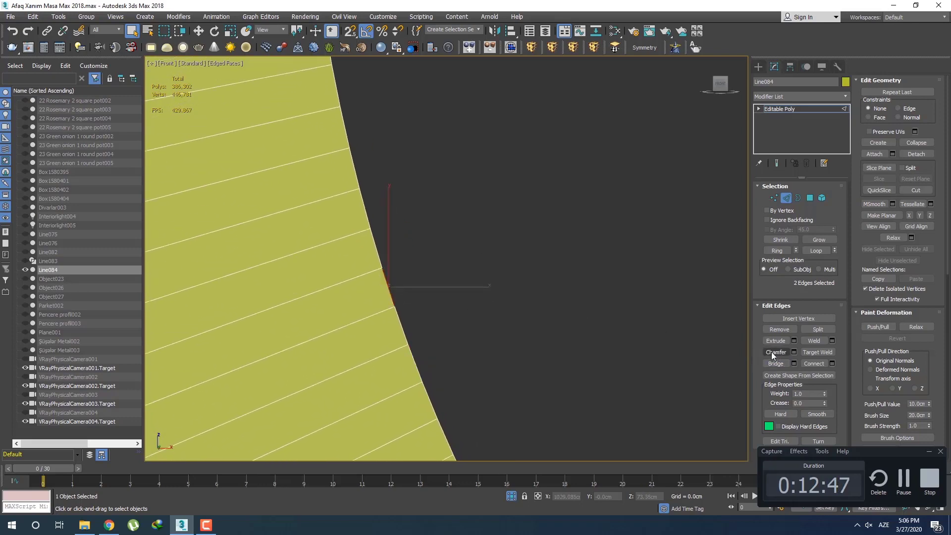
click(760, 359)
click(373, 207)
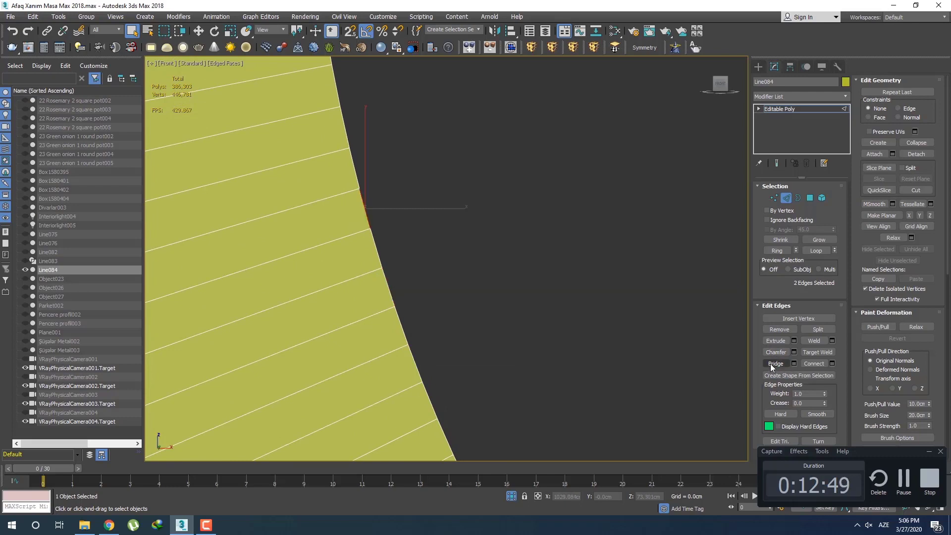
middle_drag(389, 207, 416, 248)
drag(361, 214, 361, 214)
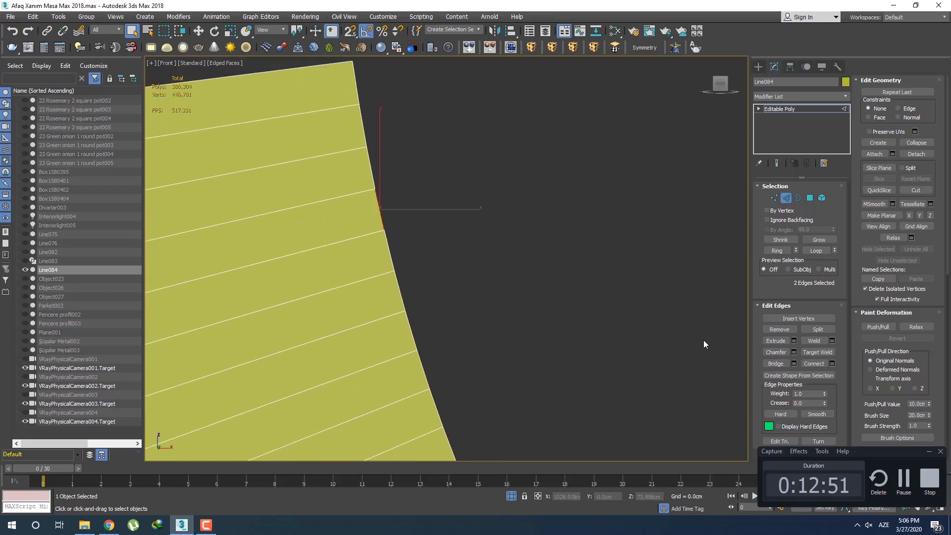
click(775, 363)
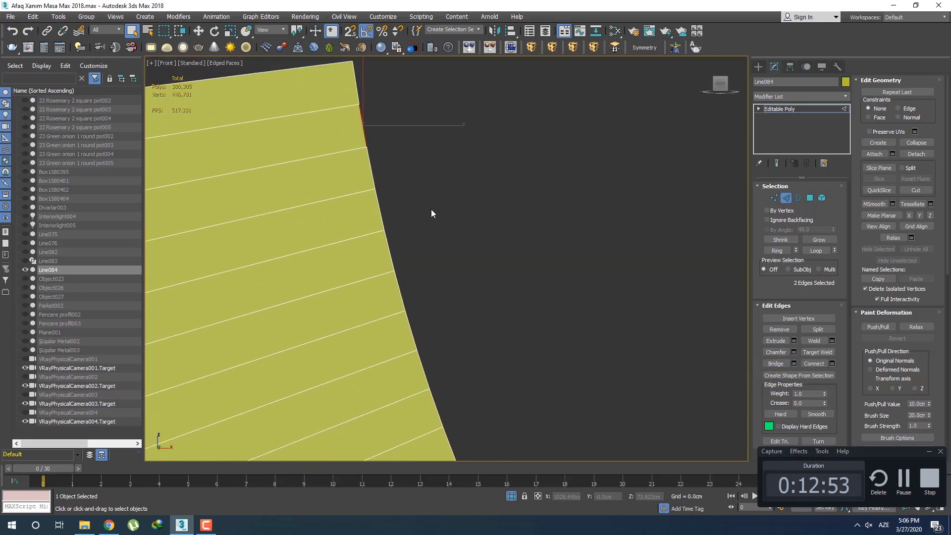
click(778, 366)
Select all remaining open borders between the bridged faces and cap them to close the strip's curved side
middle_drag(533, 304, 422, 289)
scroll(488, 295, down, 5)
key(p)
key(z)
scroll(407, 320, down, 5)
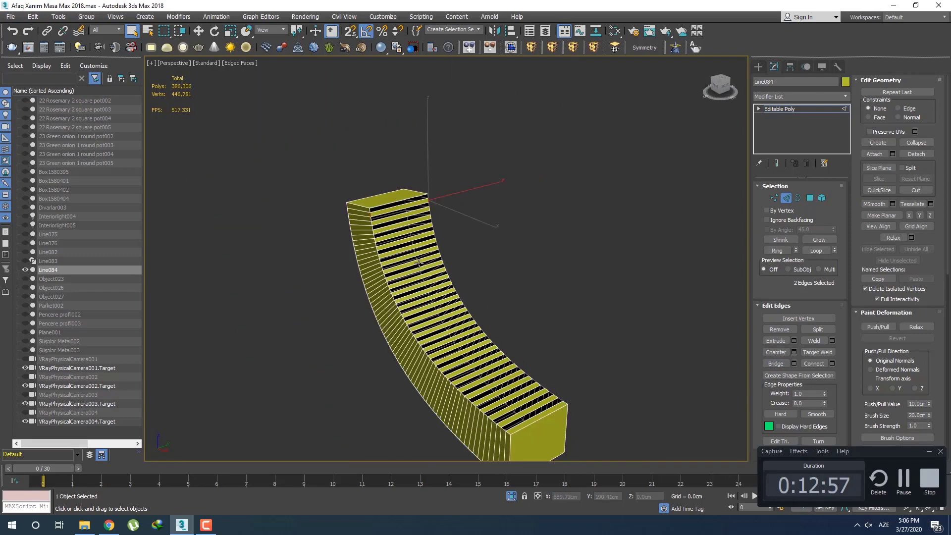
key(3)
key(ctrl+a)
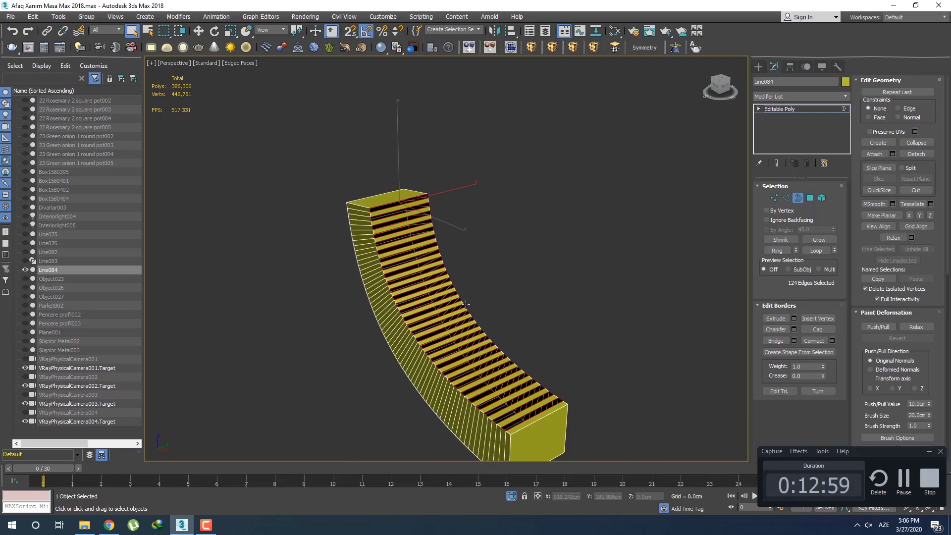
click(817, 330)
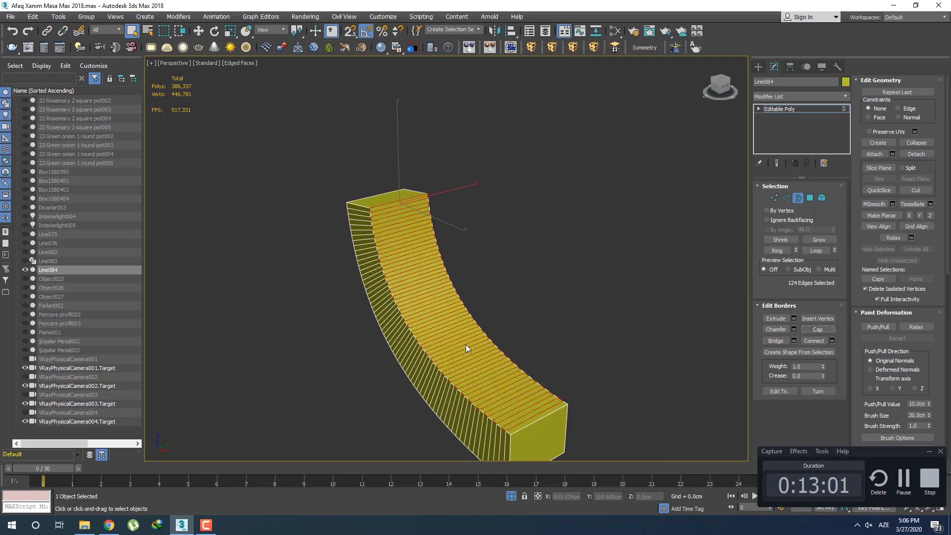
Select only the polygons of the strip's inner curved face by selecting all polygons and deselecting the rest in the front view
alt+middle_drag(465, 344, 457, 303)
key(4)
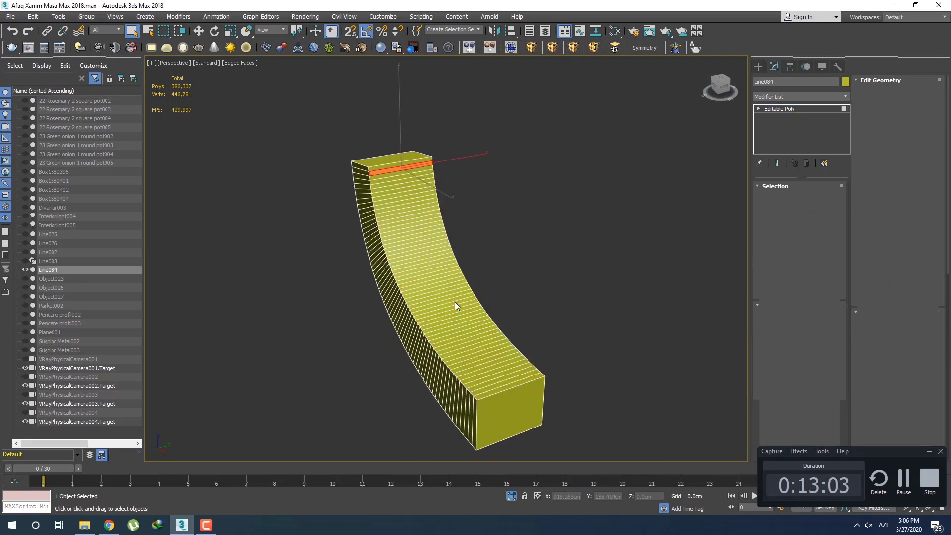
key(ctrl+a)
key(l)
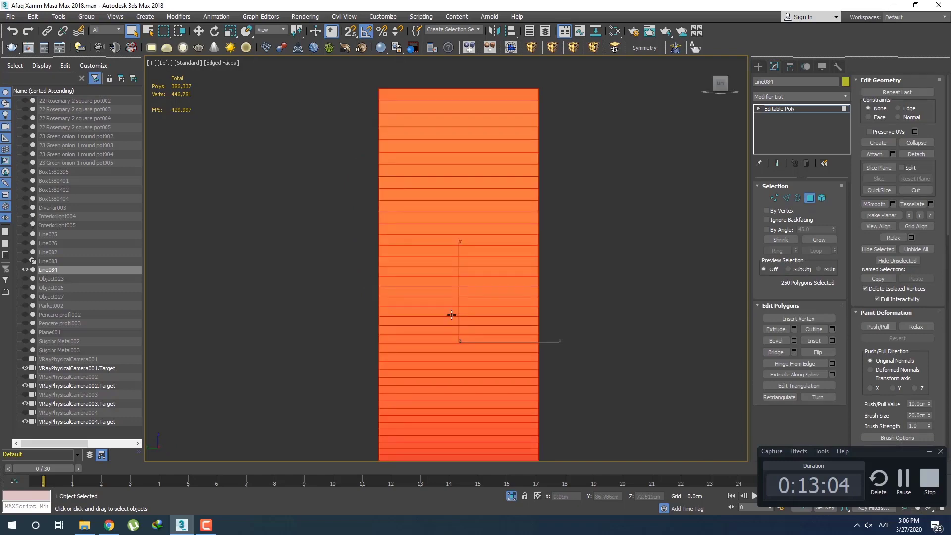
scroll(430, 291, down, 3)
key(f)
middle_drag(443, 419, 411, 287)
scroll(409, 284, down, 3)
alt+drag(505, 371, 445, 308)
alt+drag(387, 316, 419, 293)
alt+drag(359, 303, 379, 272)
scroll(387, 281, up, 5)
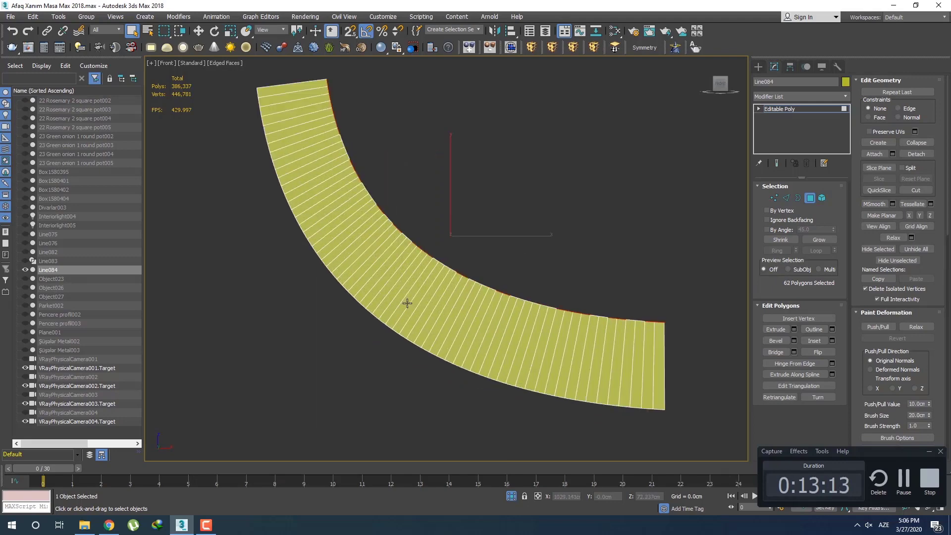
key(p)
key(z)
alt+middle_drag(451, 304, 455, 325)
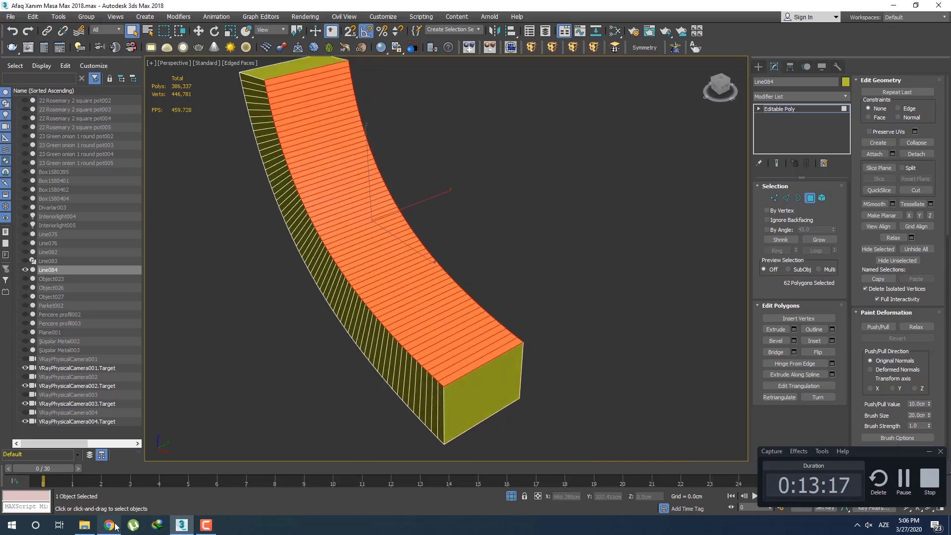
Switch to File Explorer, open the table reference image in Photos, and examine the shape of the pedestals
click(84, 526)
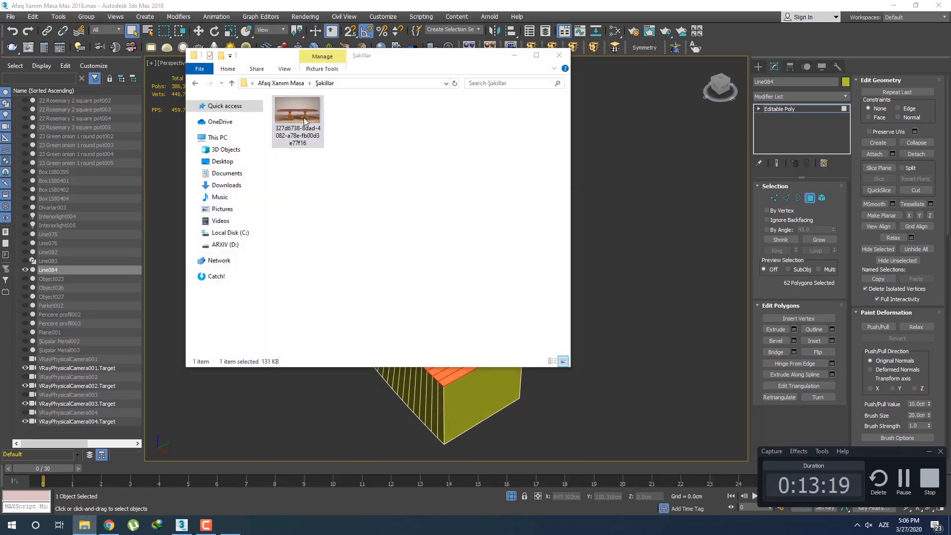
double_click(308, 124)
click(894, 476)
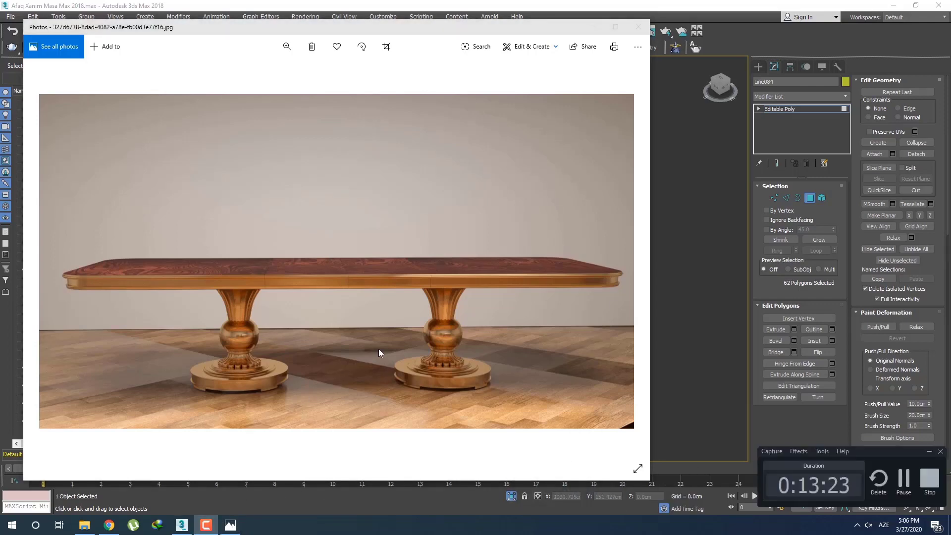
click(454, 343)
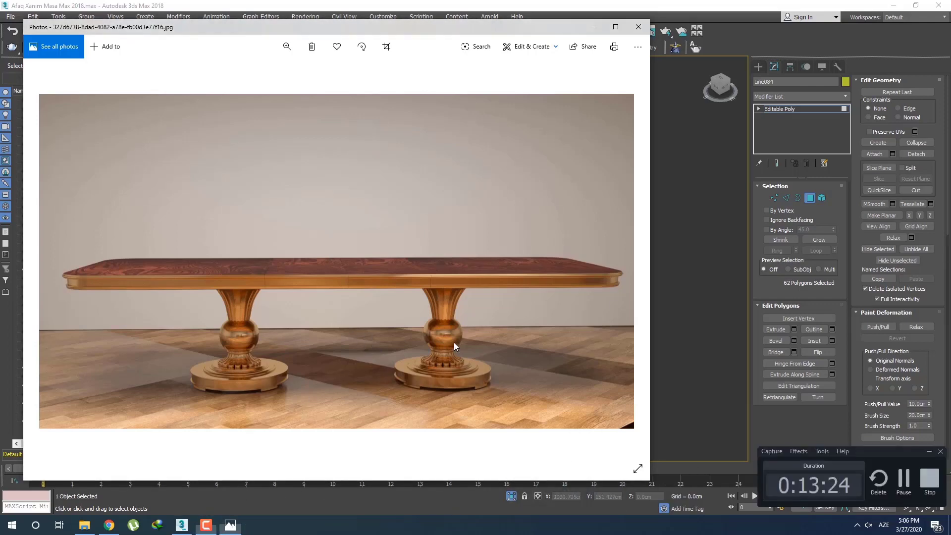
Examine the pedestal's sphere, fluted collar and stepped round base closely in the reference photo
ctrl+scroll(454, 343, up, 5)
ctrl+scroll(418, 329, down, 5)
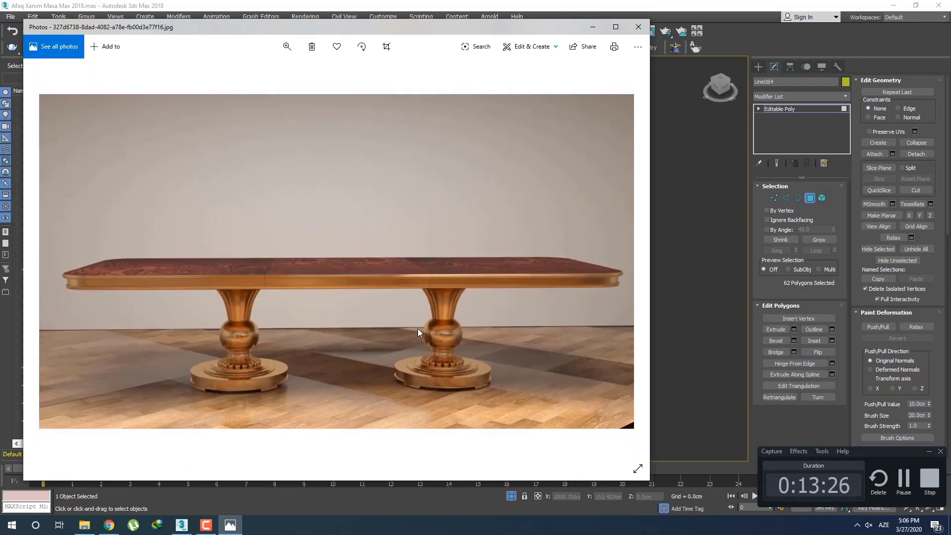
ctrl+scroll(433, 339, up, 4)
ctrl+scroll(433, 340, up, 3)
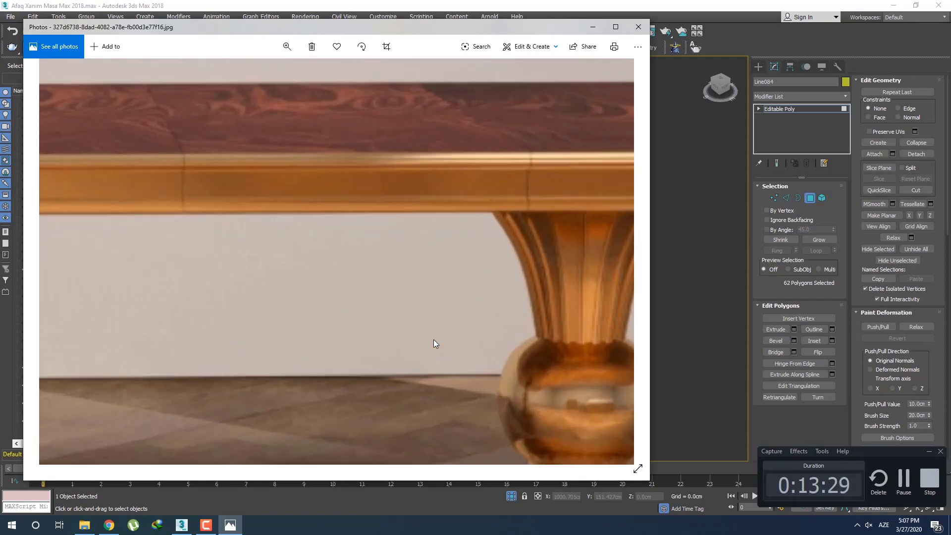
drag(331, 258, 376, 311)
scroll(375, 311, up, 1)
scroll(376, 310, up, 1)
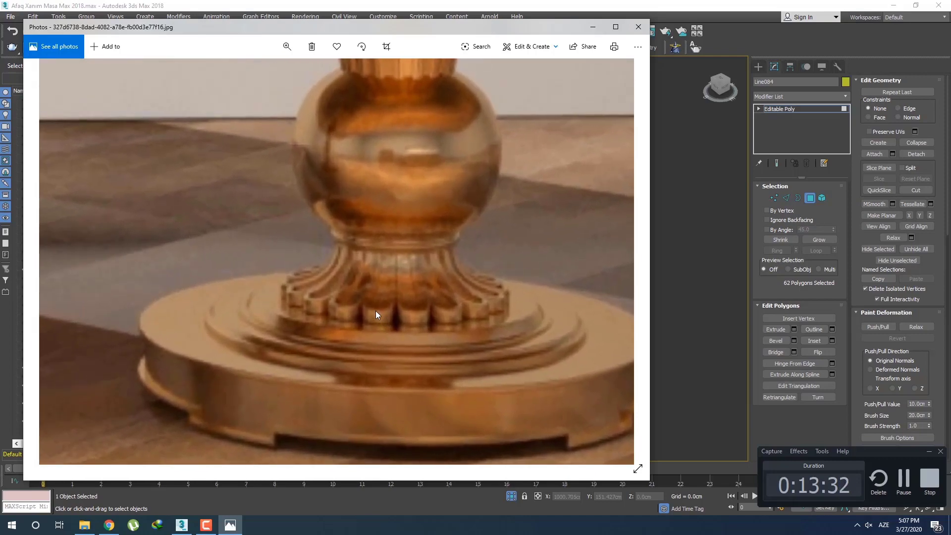
scroll(376, 310, down, 1)
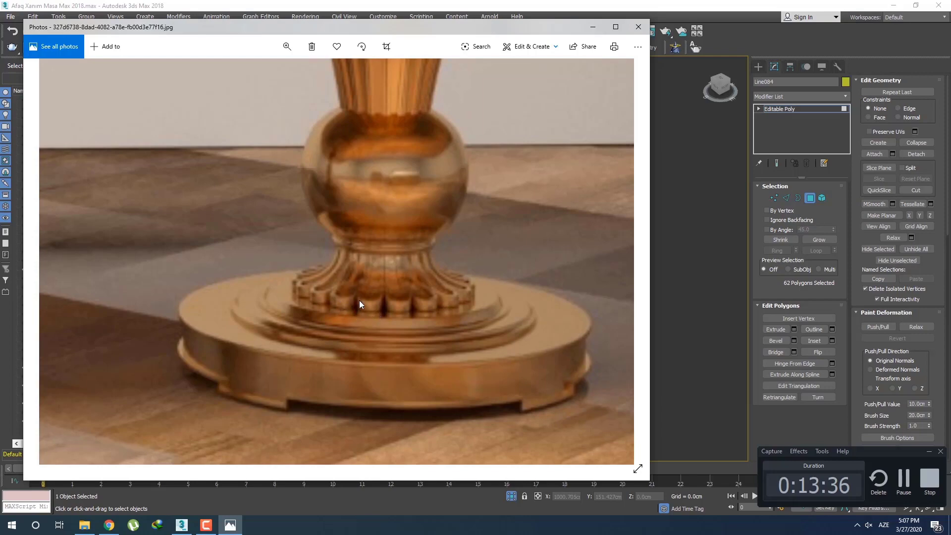
Switch to 3ds Max and frame the flute strip in the top view at edge level, checking it against the photo
click(182, 525)
key(t)
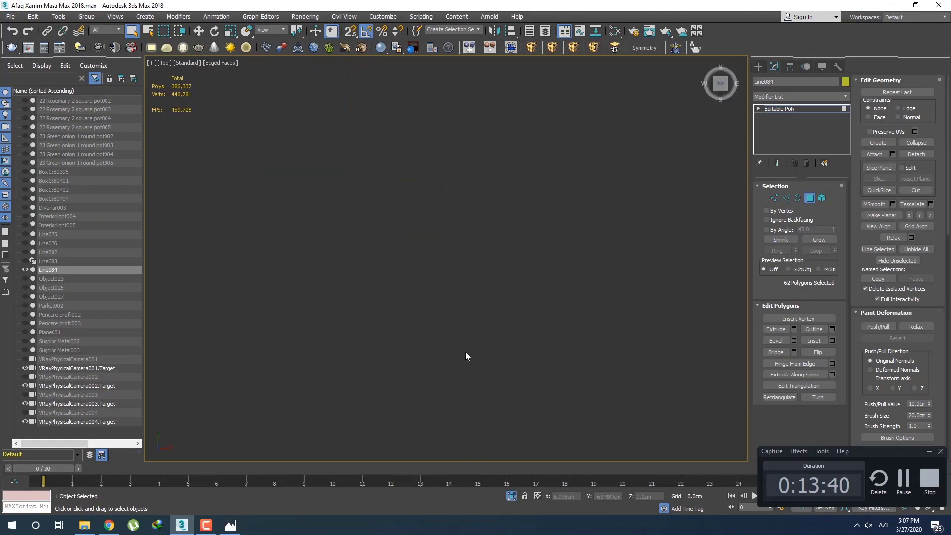
key(z)
key(2)
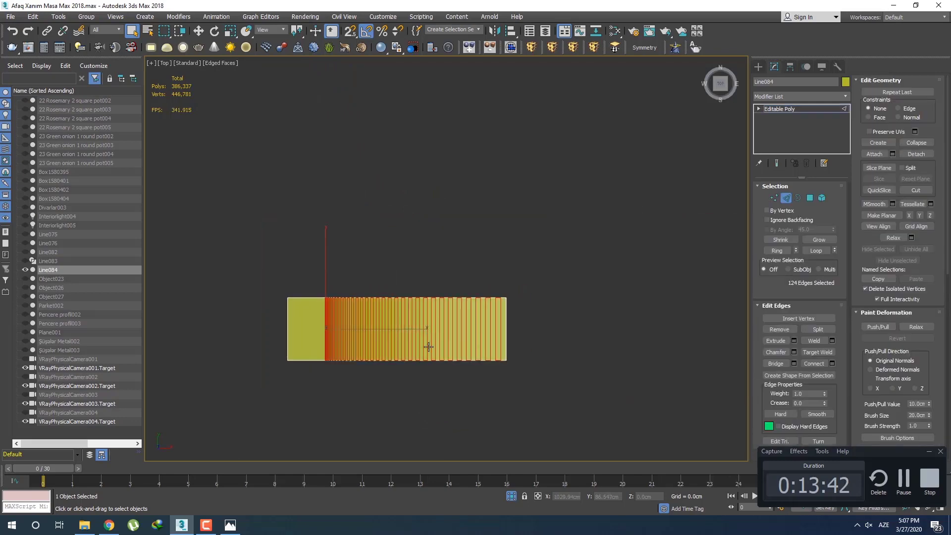
click(232, 527)
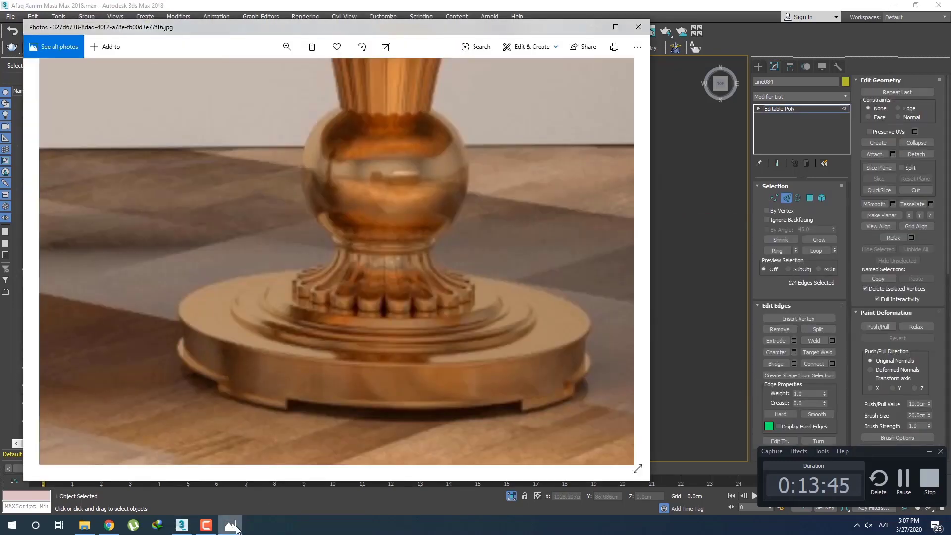
click(236, 528)
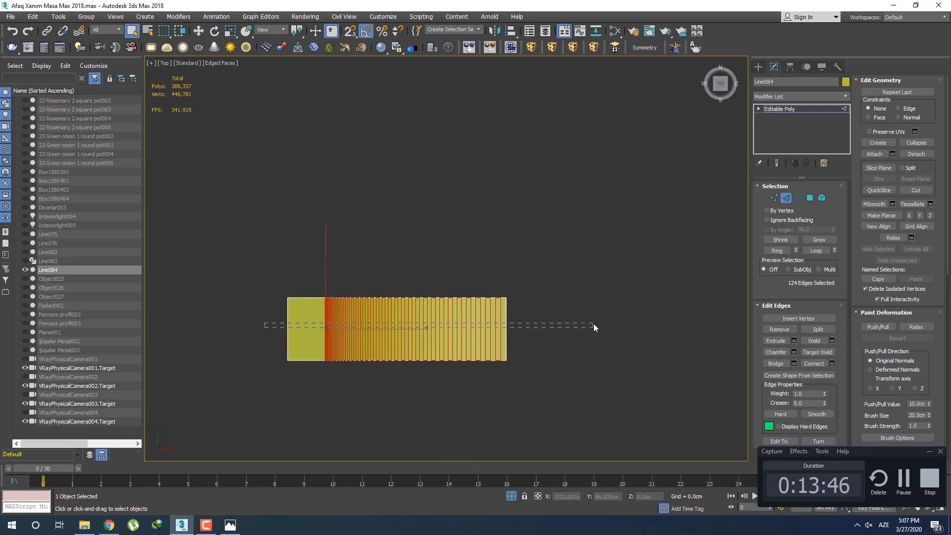
Connect all crosswise edges of the strip with one segment to run a centre line along its length
drag(593, 327, 593, 327)
click(832, 363)
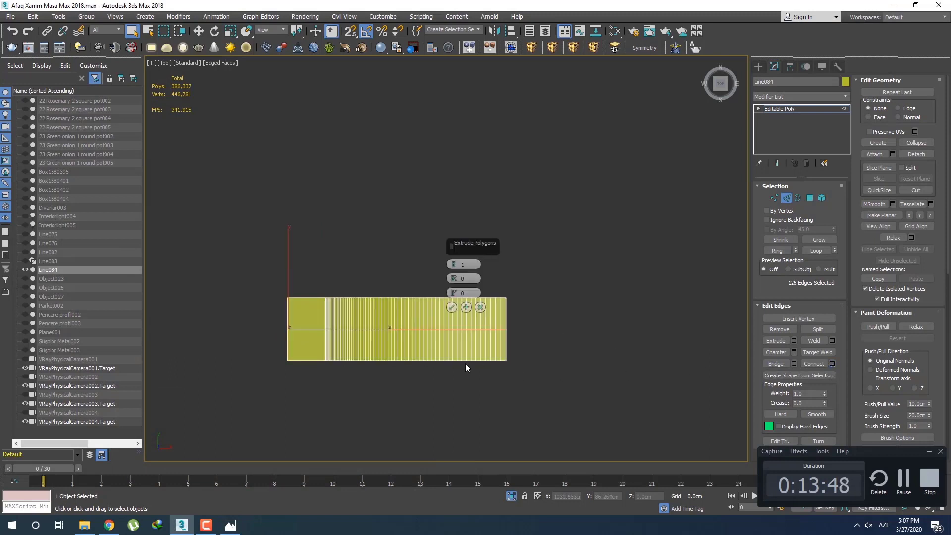
click(452, 307)
Move the two middle vertices at the strip's lower end outward along X to form a pointed tip
scroll(518, 335, up, 4)
key(1)
drag(518, 335, 594, 325)
key(w)
scroll(563, 346, up, 2)
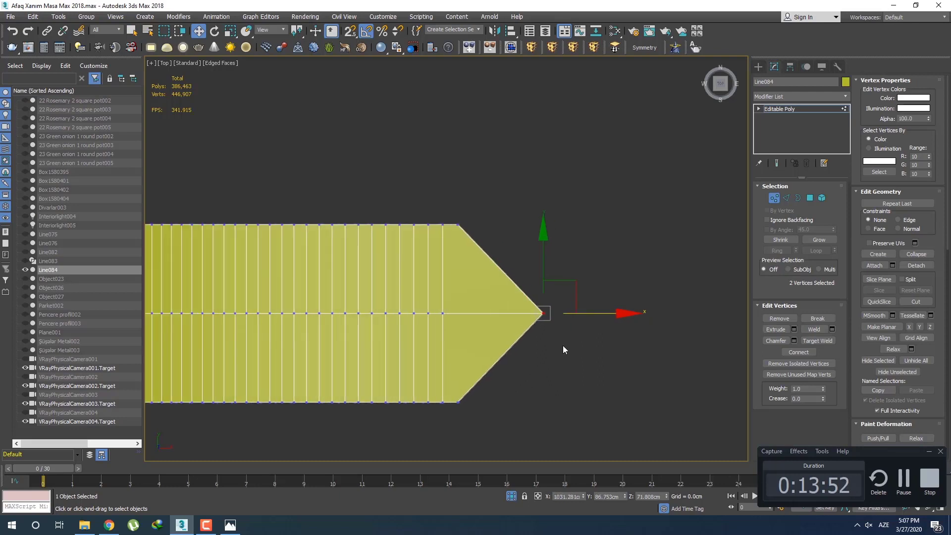
Select only the vertical edge at the pointed tip and try to chamfer it 0.325 cm with 2 segments
key(2)
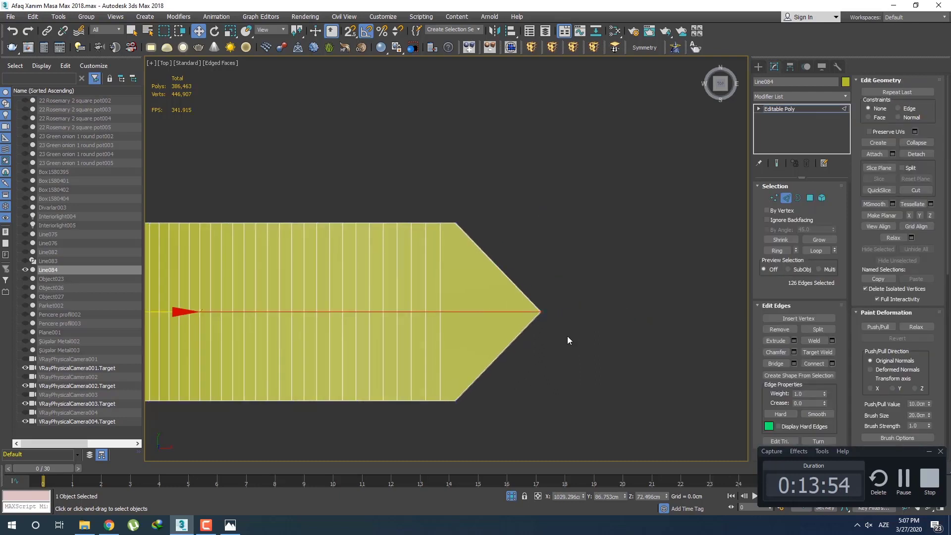
drag(567, 335, 527, 299)
alt+drag(521, 380, 490, 344)
alt+drag(442, 303, 466, 324)
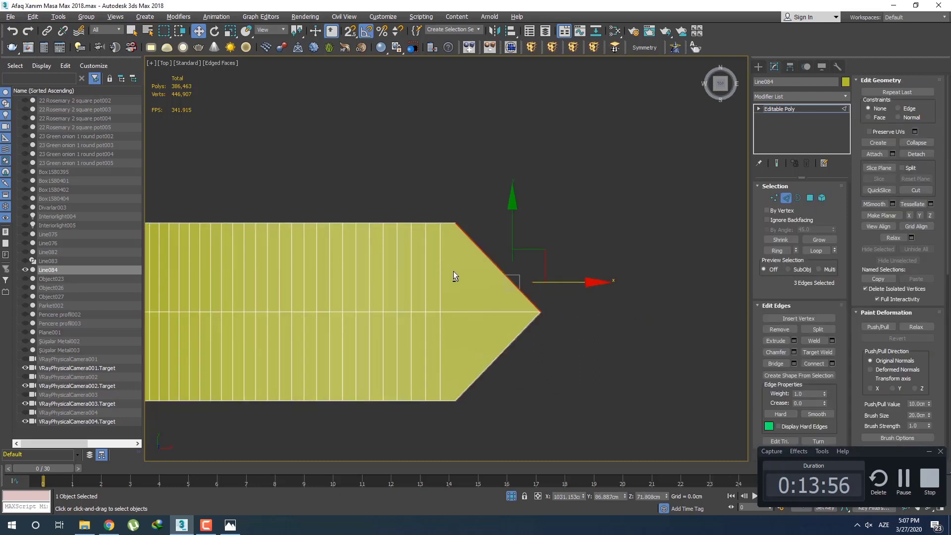
alt+drag(454, 272, 497, 243)
click(794, 352)
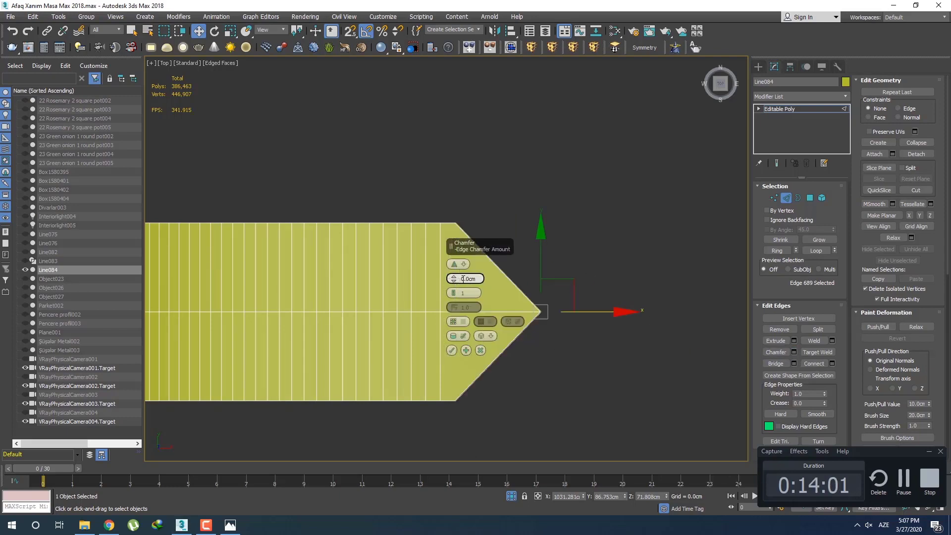
drag(455, 265, 452, 207)
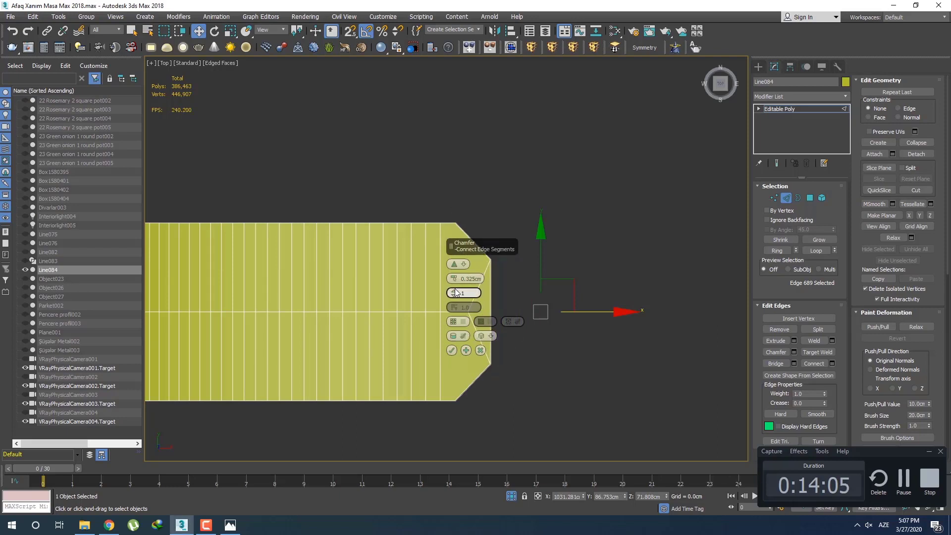
drag(456, 294, 454, 292)
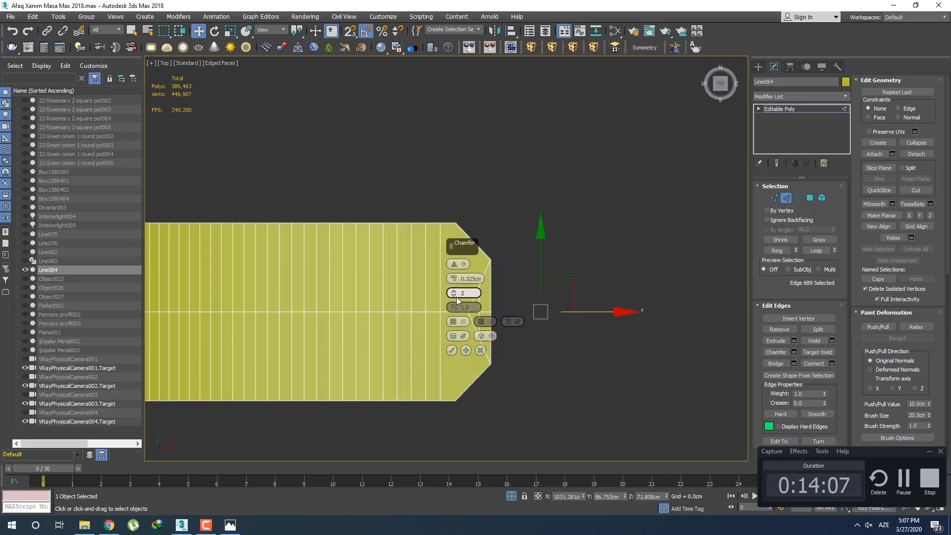
click(480, 350)
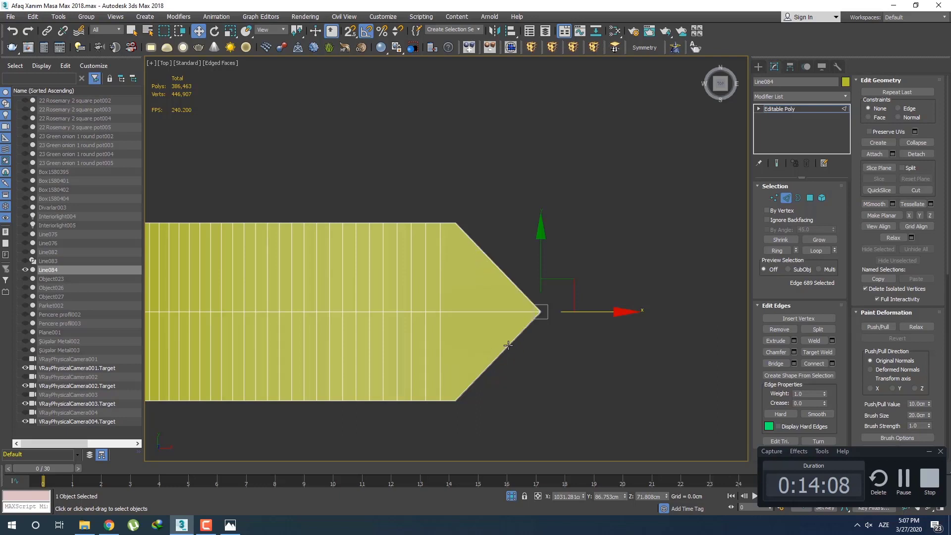
Try to chamfer the tip edge 0.335 cm with 2 segments in the perspective view
scroll(516, 351, down, 3)
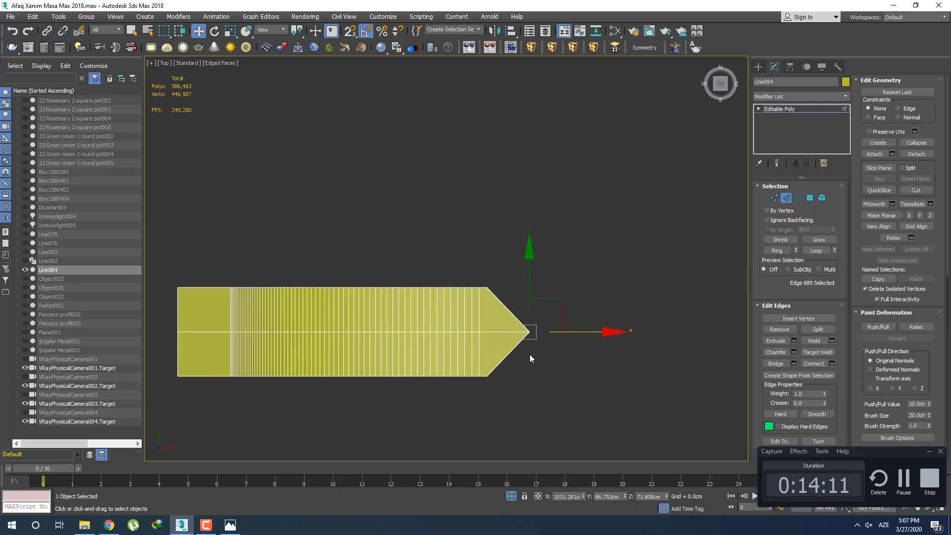
middle_drag(530, 354, 472, 342)
key(p)
key(z)
click(794, 352)
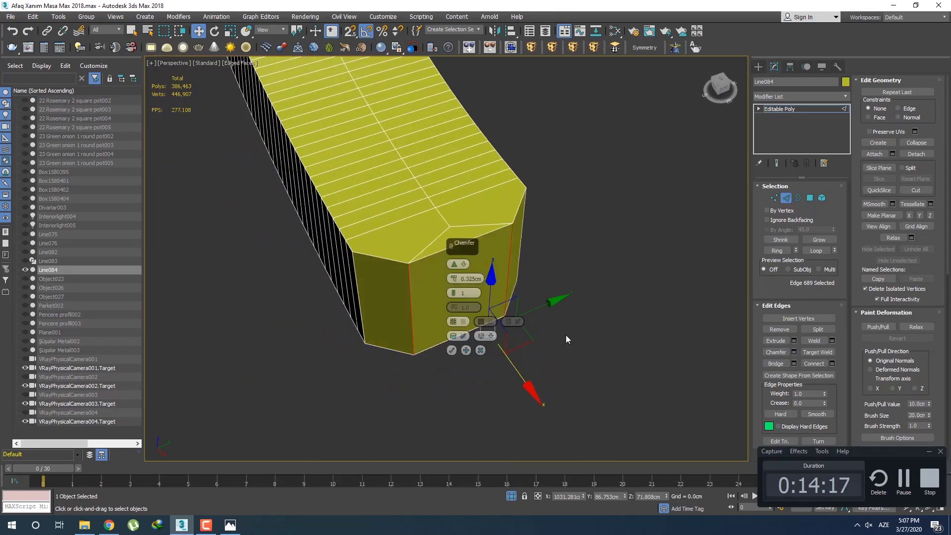
drag(455, 279, 455, 278)
click(456, 292)
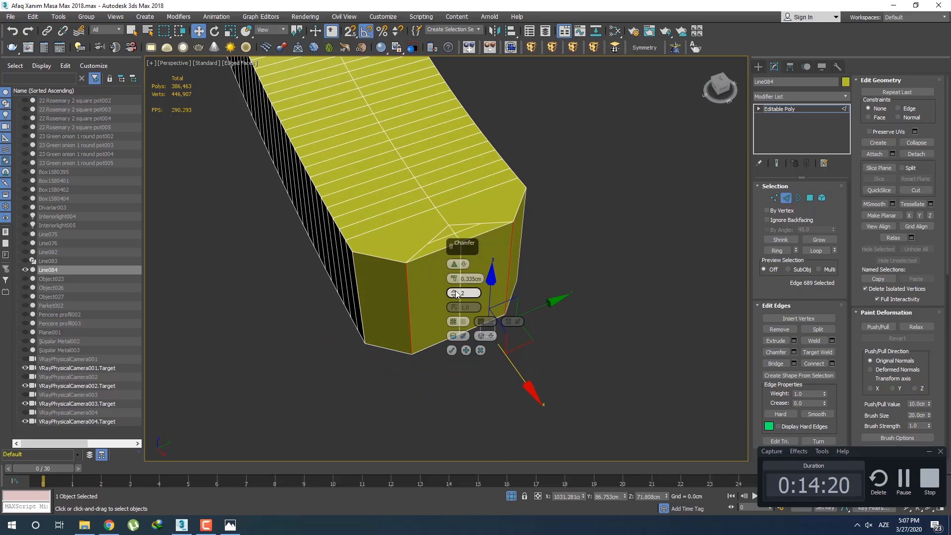
click(480, 350)
Undo the pointed tip and the centre line connected along the strip
alt+middle_drag(479, 346, 442, 321)
scroll(442, 320, down, 4)
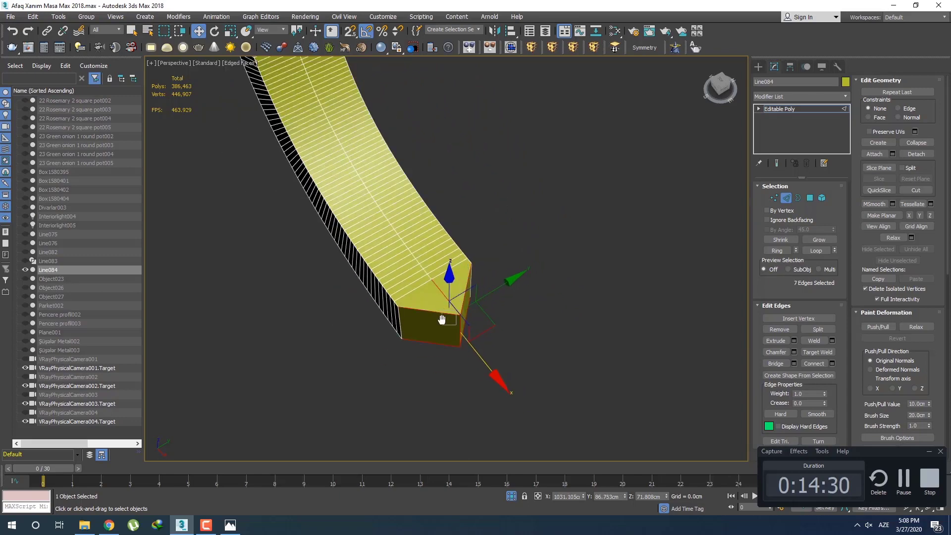
key(alt+l)
scroll(443, 317, up, 3)
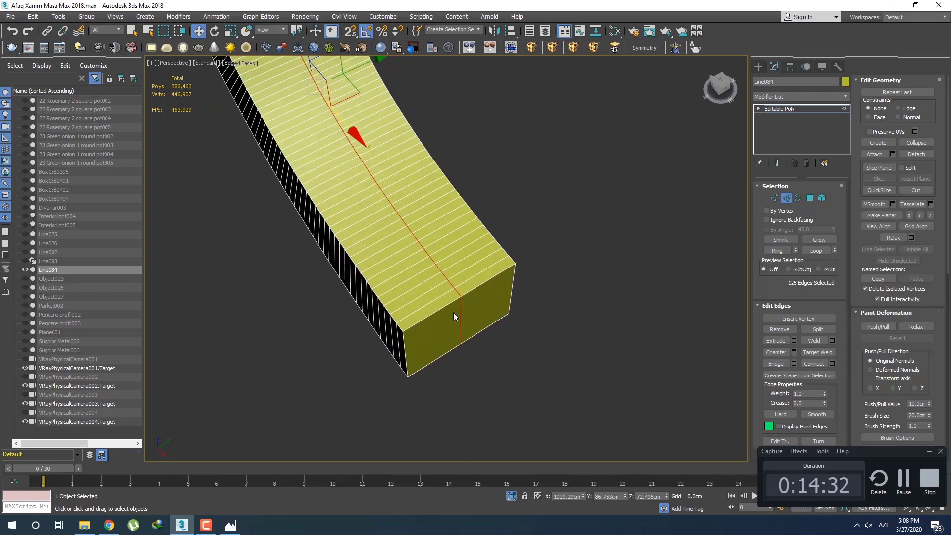
key(ctrl+BackSpace)
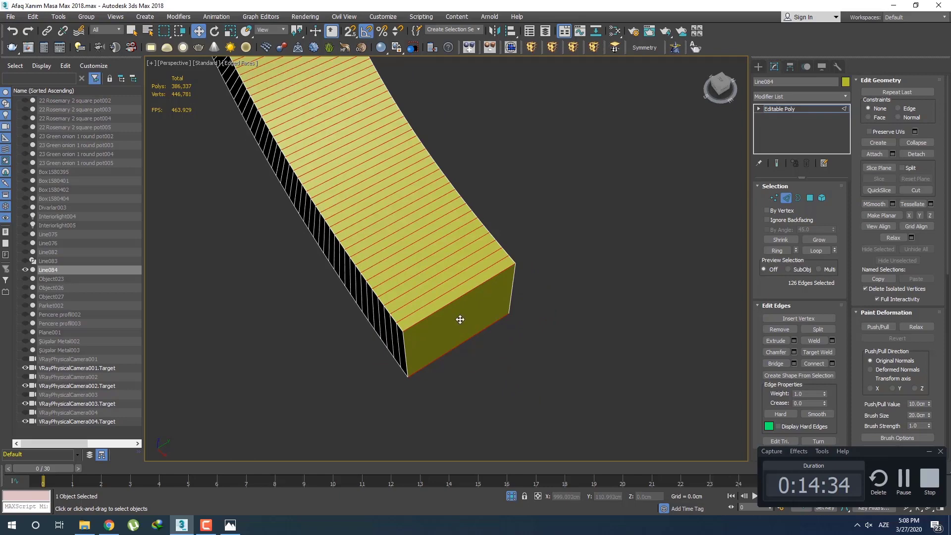
Connect the end face's upper and lower edges with one segment and move the new edge outward about 0.365 cm along X
click(455, 301)
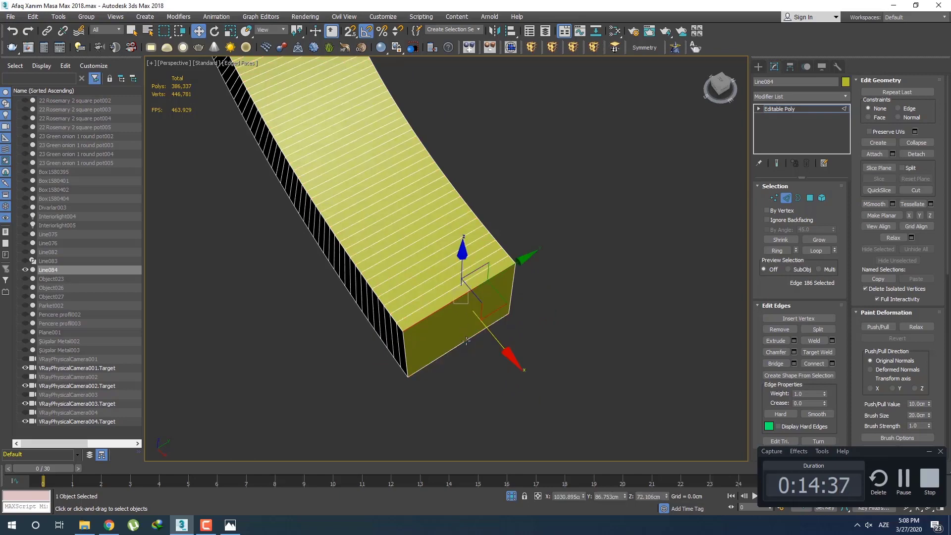
ctrl+click(467, 341)
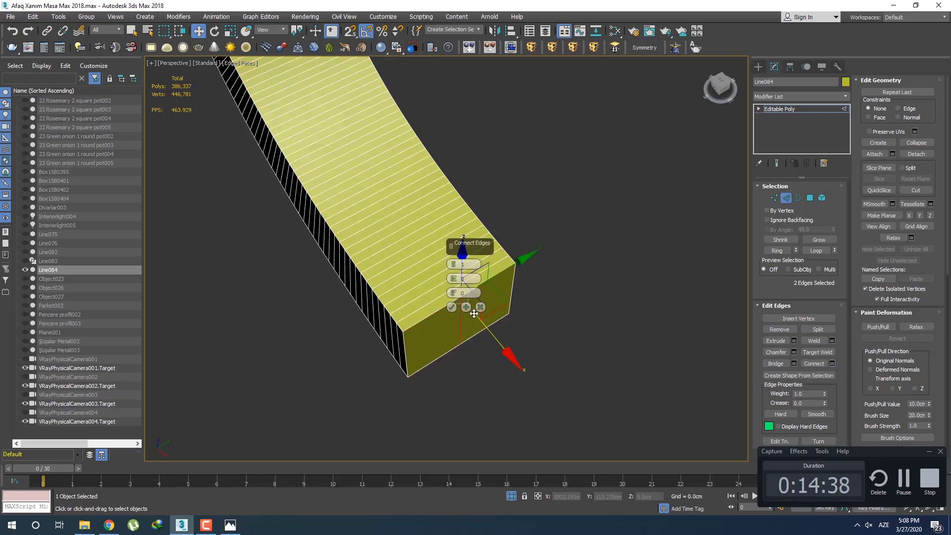
click(452, 308)
drag(488, 355, 526, 396)
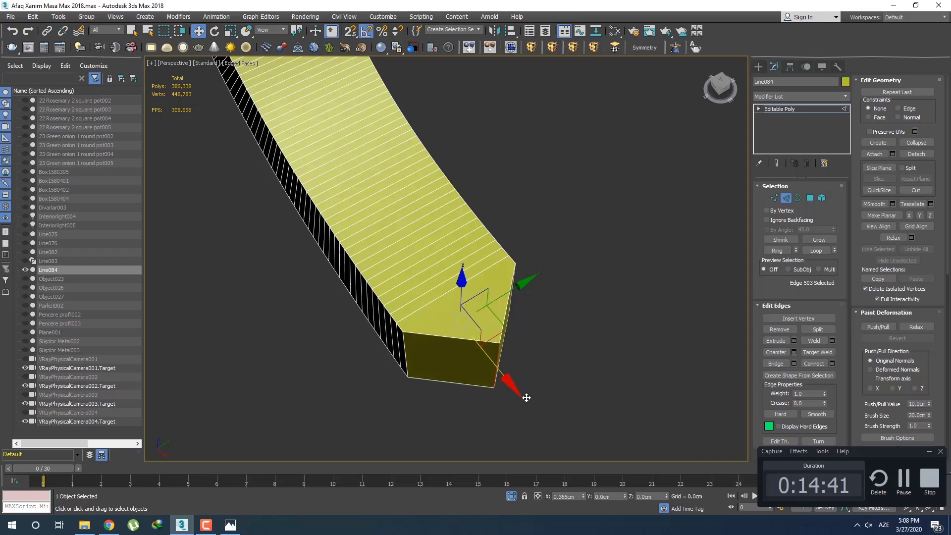
Try to round the strip's pointed end by chamfering its tip edge 0.546 cm with 18 segments
click(794, 353)
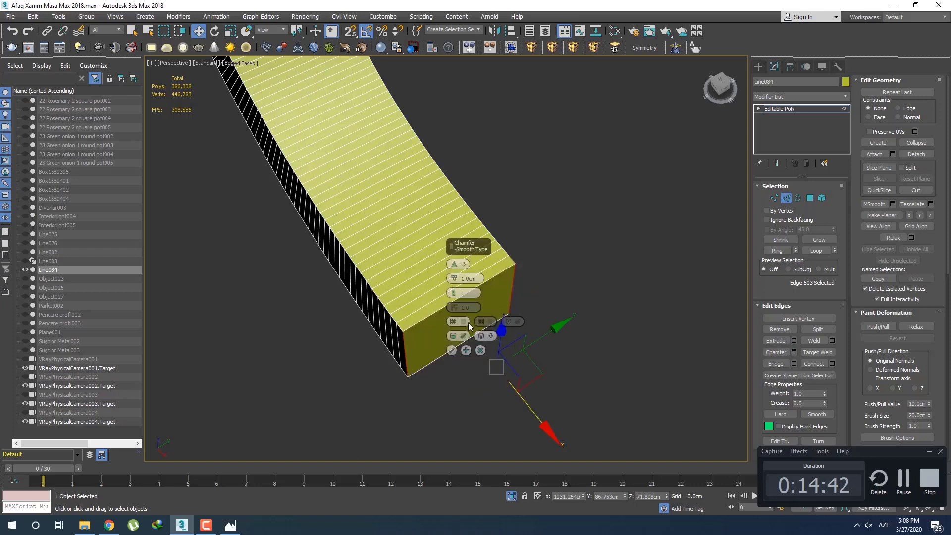
right_click(454, 278)
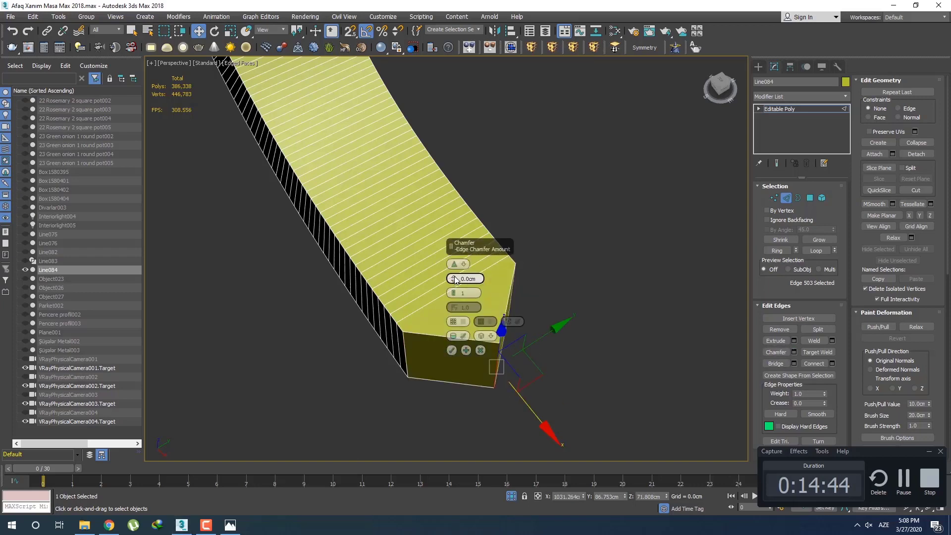
mouse_move(454, 279)
mouse_down()
mouse_move(454, 293)
mouse_move(453, 278)
mouse_up()
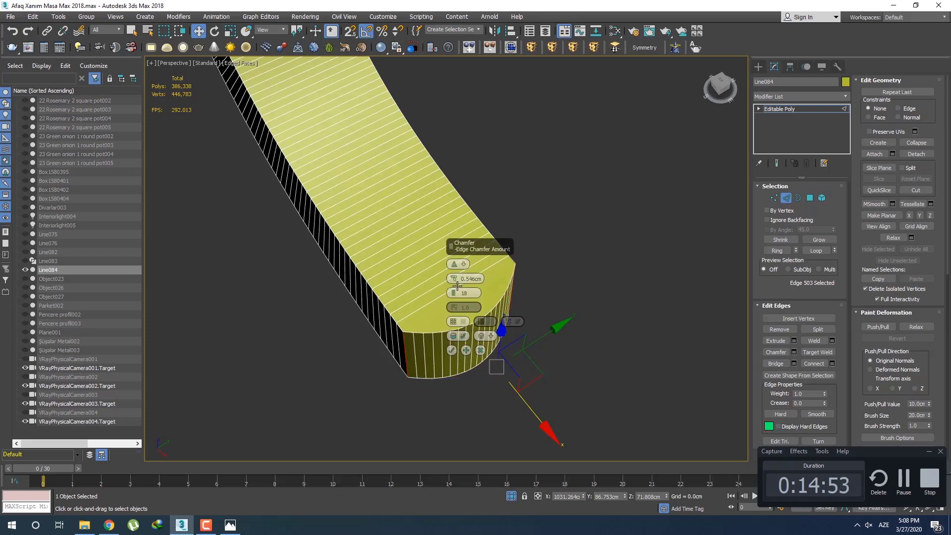
click(481, 351)
Move the tip edge further outward along X and chamfer it 0.546 cm with 18 segments to round the end
drag(530, 412, 570, 446)
click(794, 353)
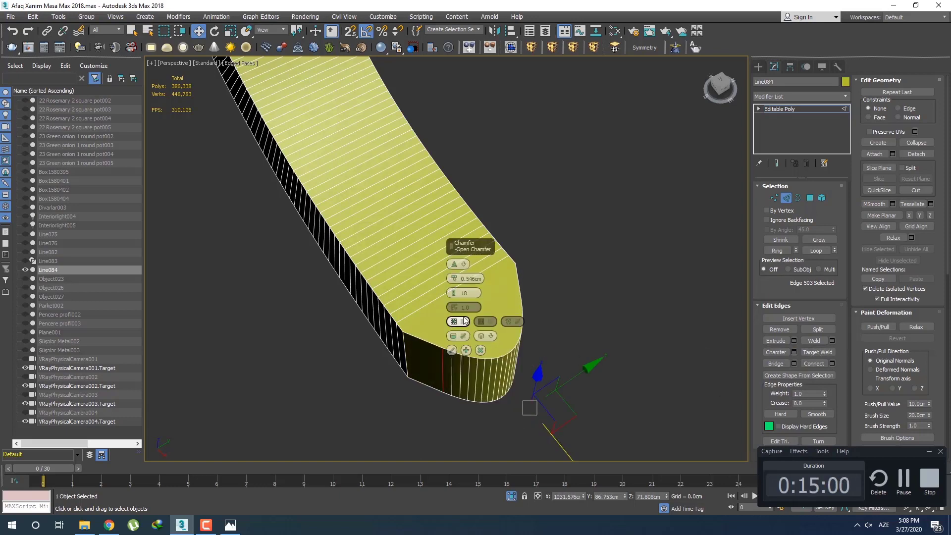
drag(566, 440, 531, 452)
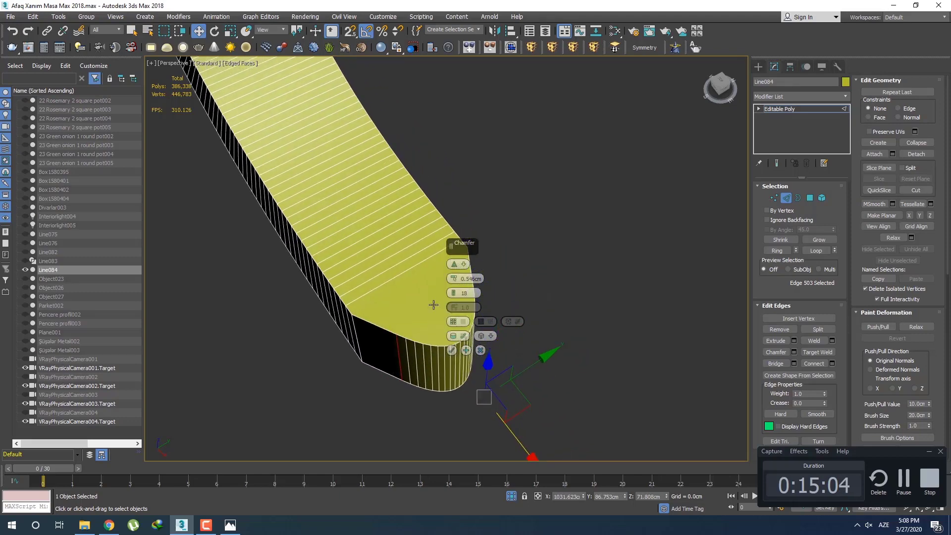